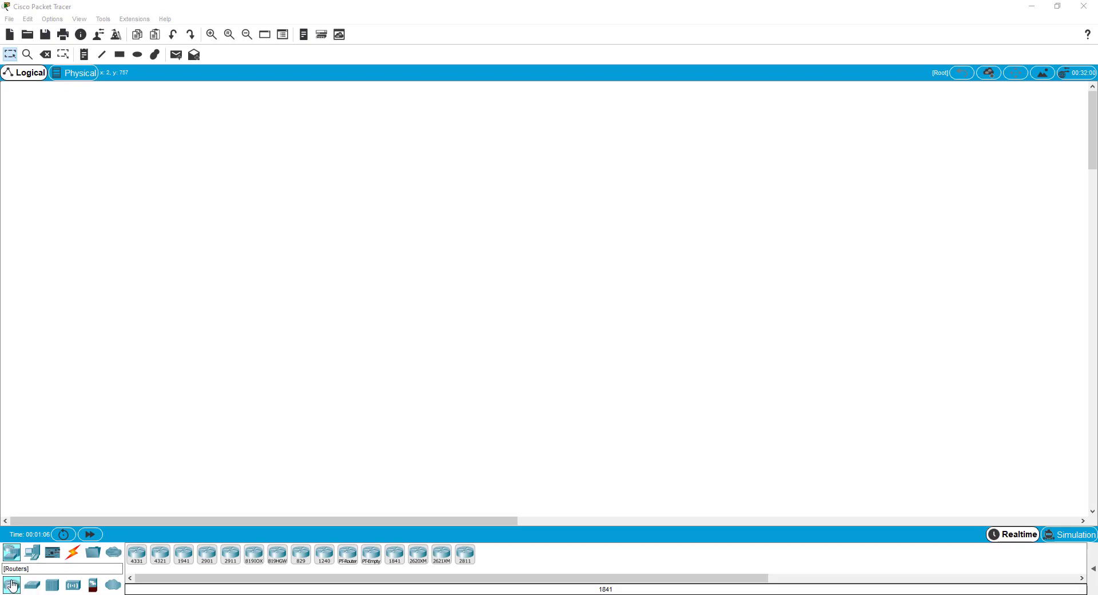
left_click(32, 585)
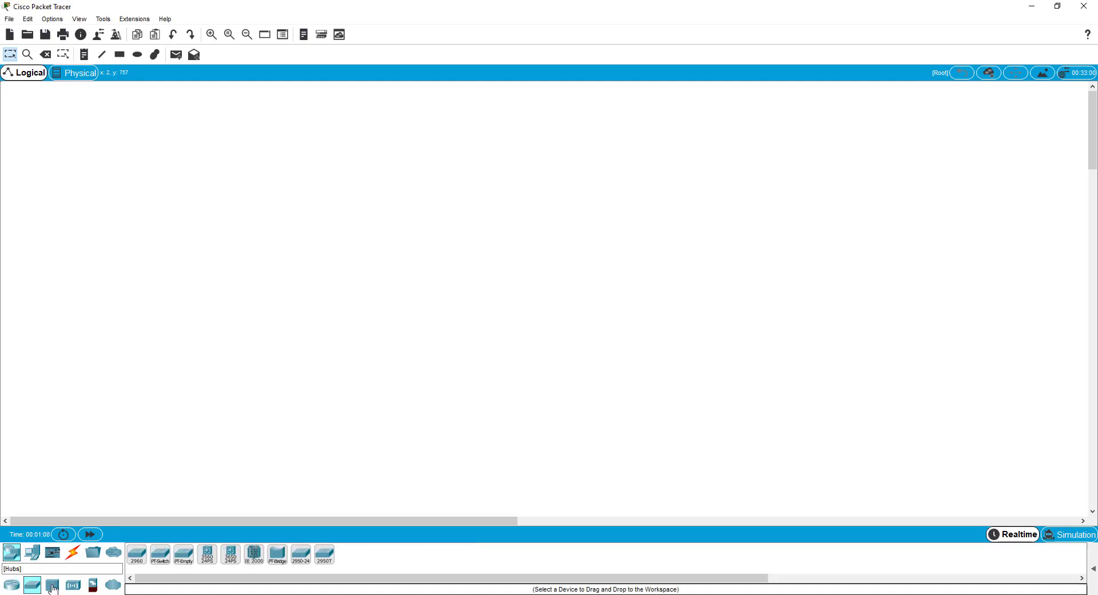
left_click(53, 586)
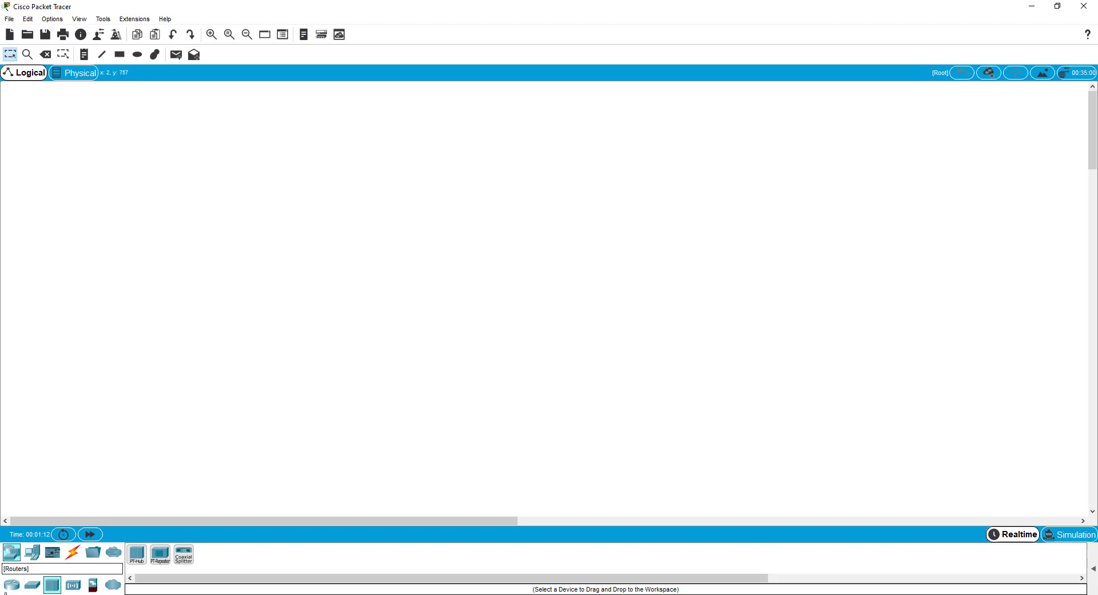
left_click(11, 585)
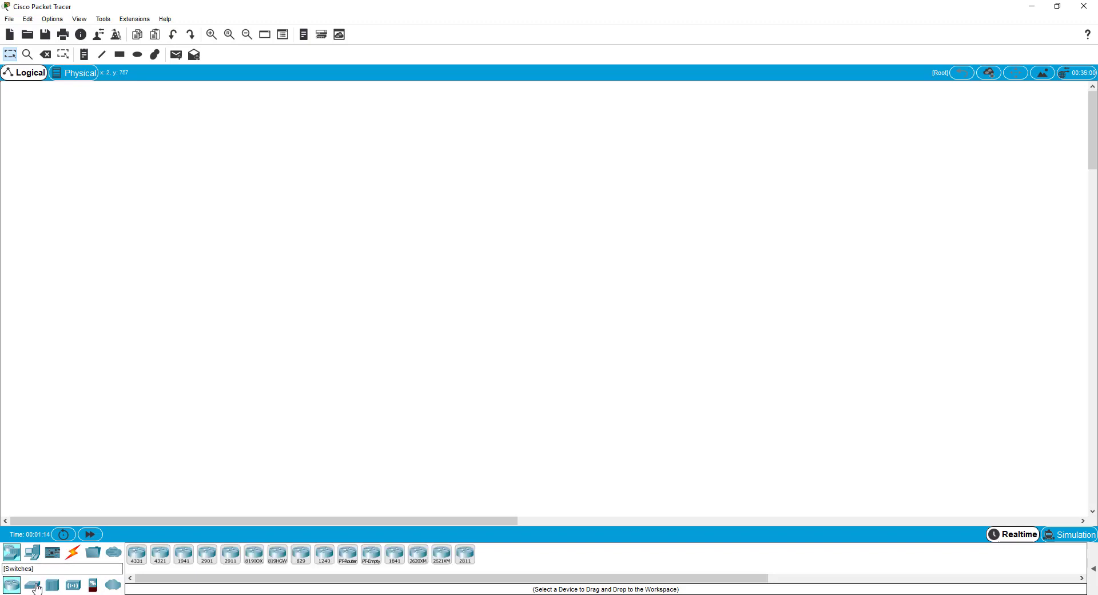
left_click(35, 586)
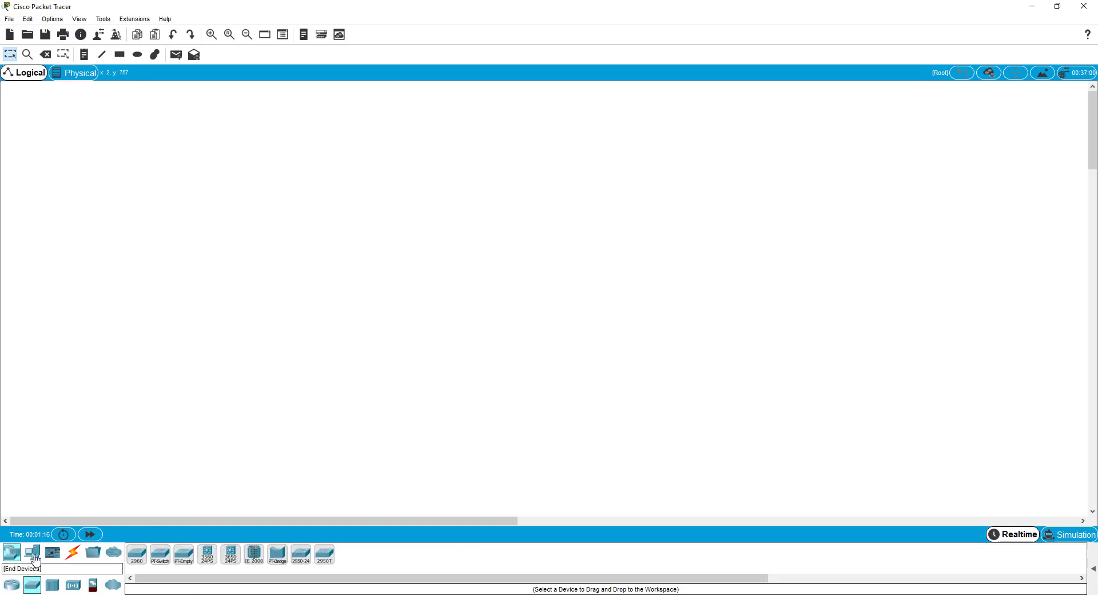
left_click(35, 560)
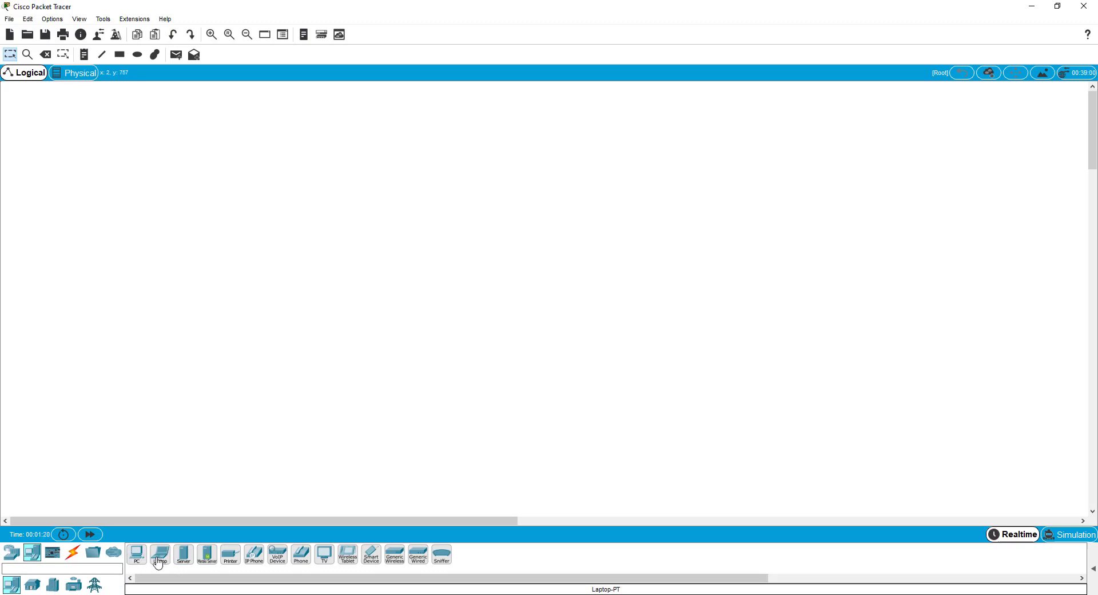
left_click(73, 558)
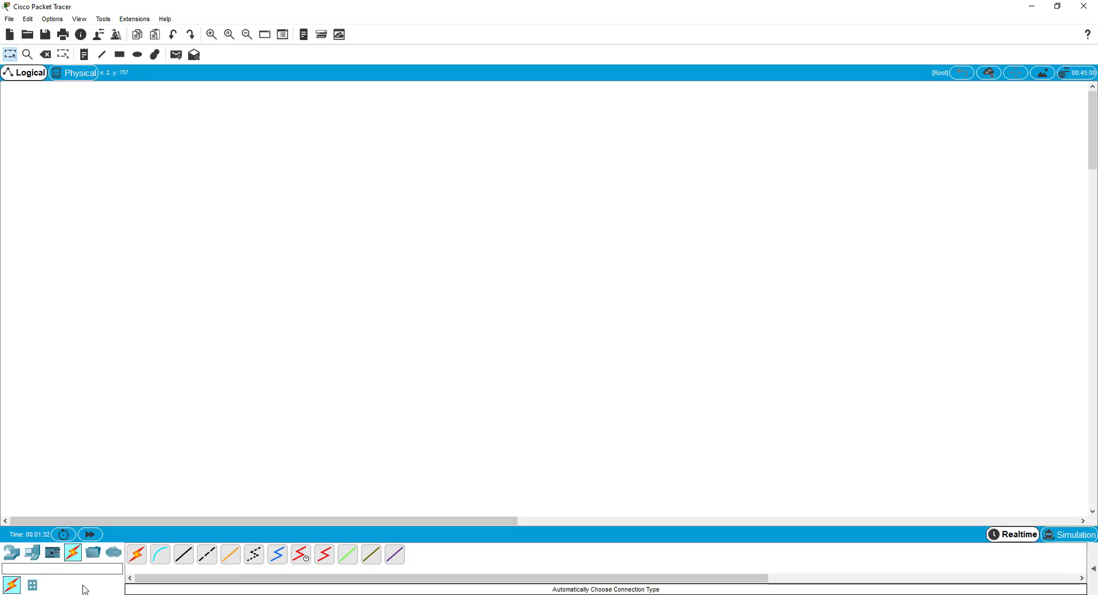
Place an 1841 router in the empty workspace and a 2960 switch to its left.
left_click(11, 553)
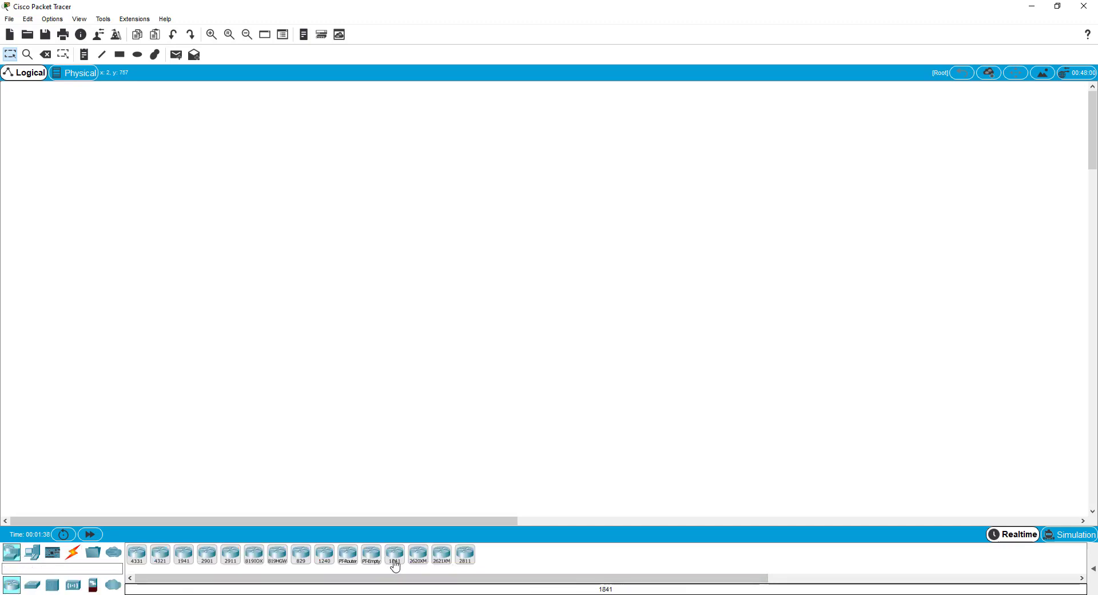
left_click_drag(395, 564, 420, 232)
left_click(32, 585)
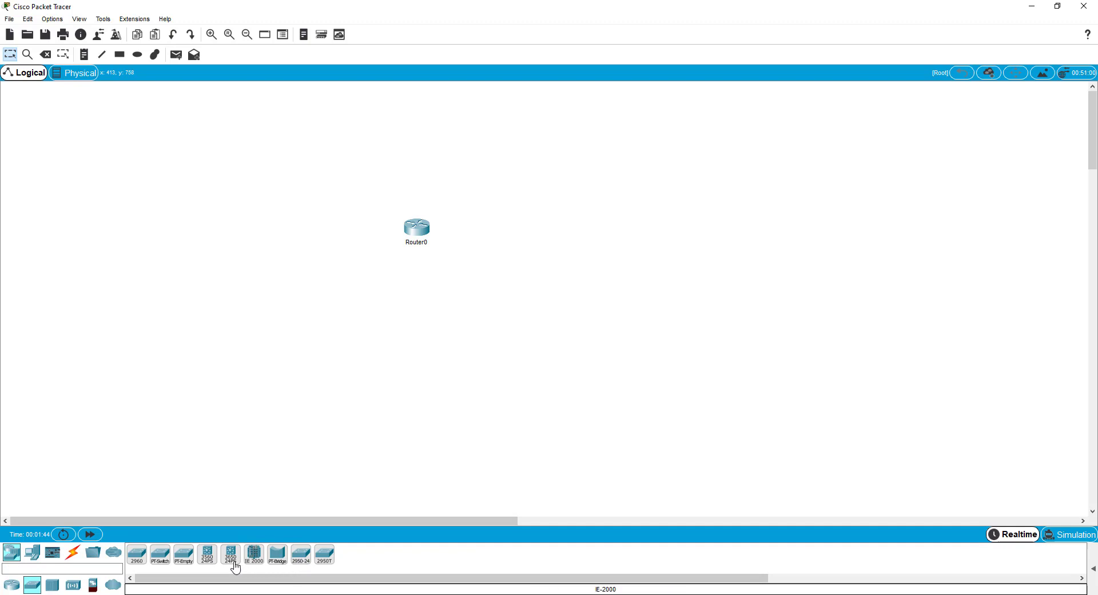
left_click_drag(139, 559, 306, 243)
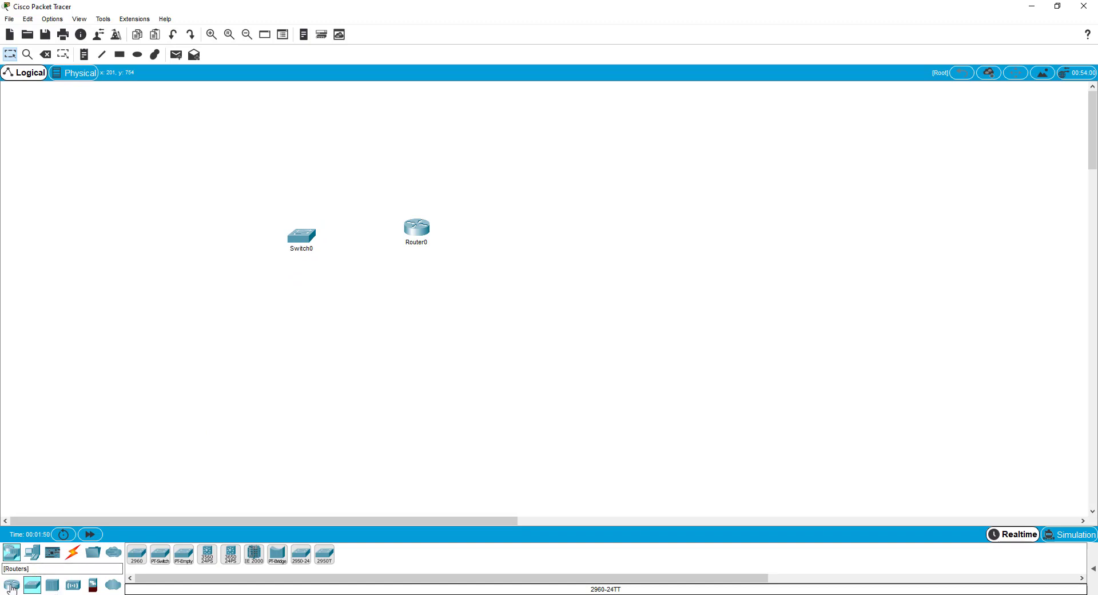
Add a PC below the switch and shift the switch slightly upward in line with the router.
left_click(34, 558)
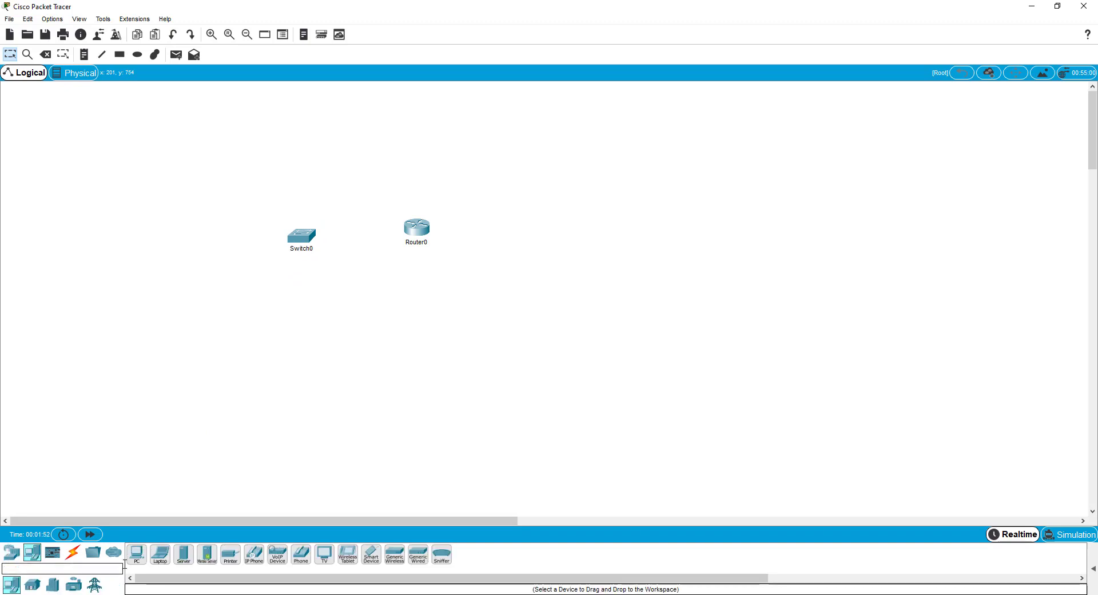
left_click_drag(137, 554, 303, 347)
left_click_drag(304, 239, 301, 229)
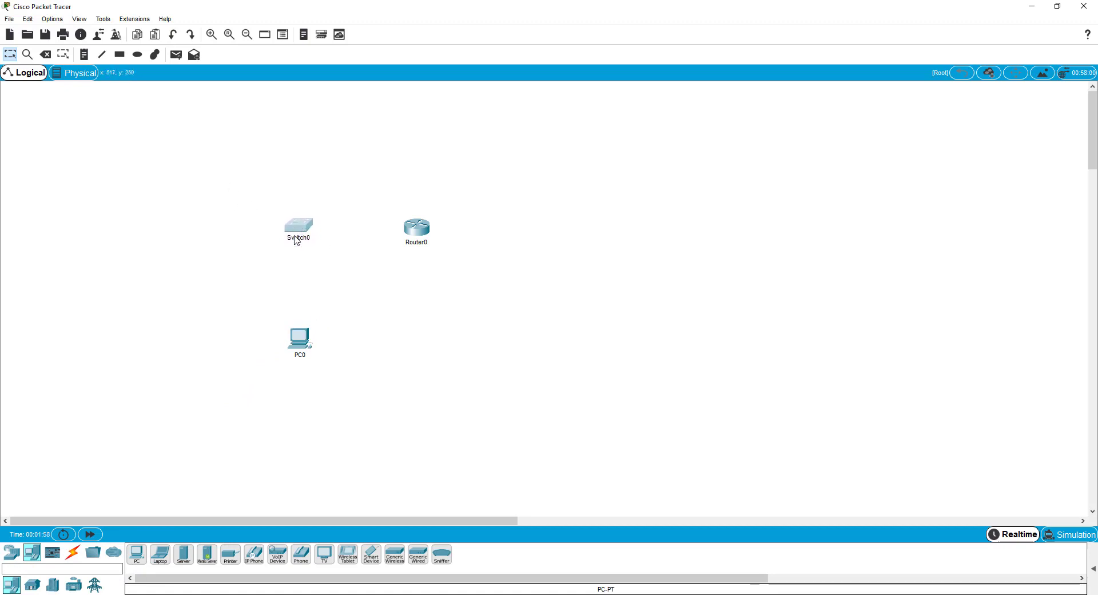
Connect the router's FastEthernet0/1 port to the switch's GigabitEthernet0/1 port with a copper straight-through cable.
left_click(72, 552)
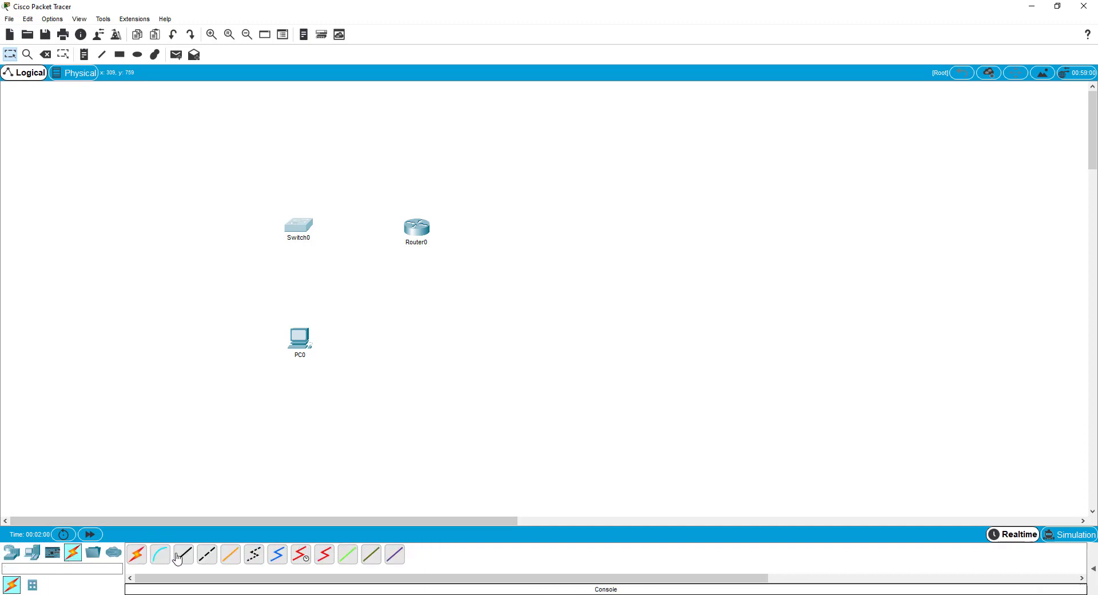
left_click(182, 554)
left_click(408, 228)
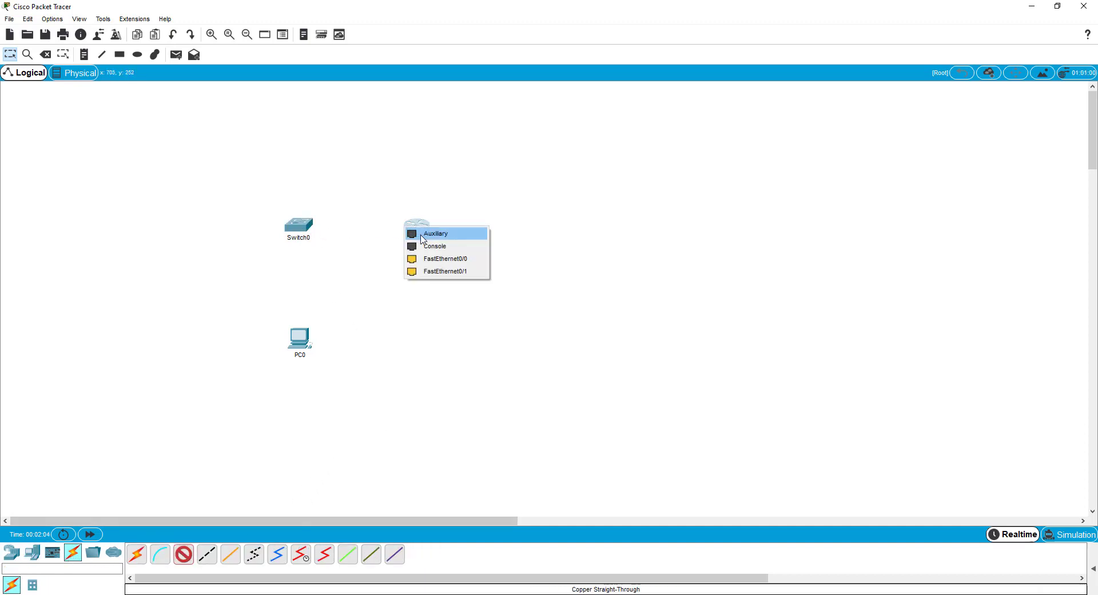
left_click(447, 271)
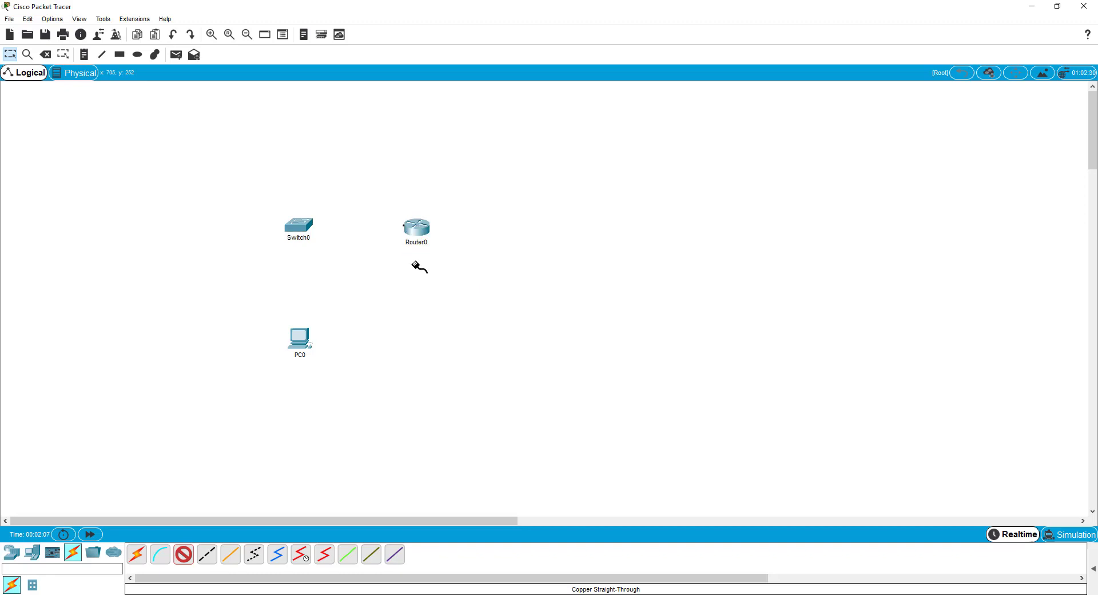
left_click(311, 226)
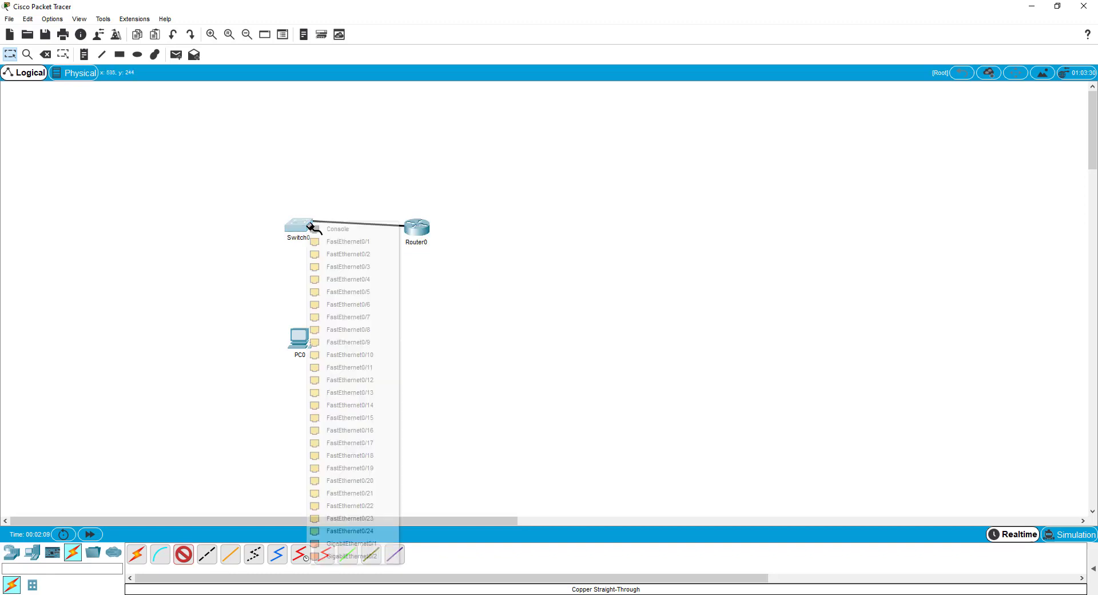
left_click(348, 544)
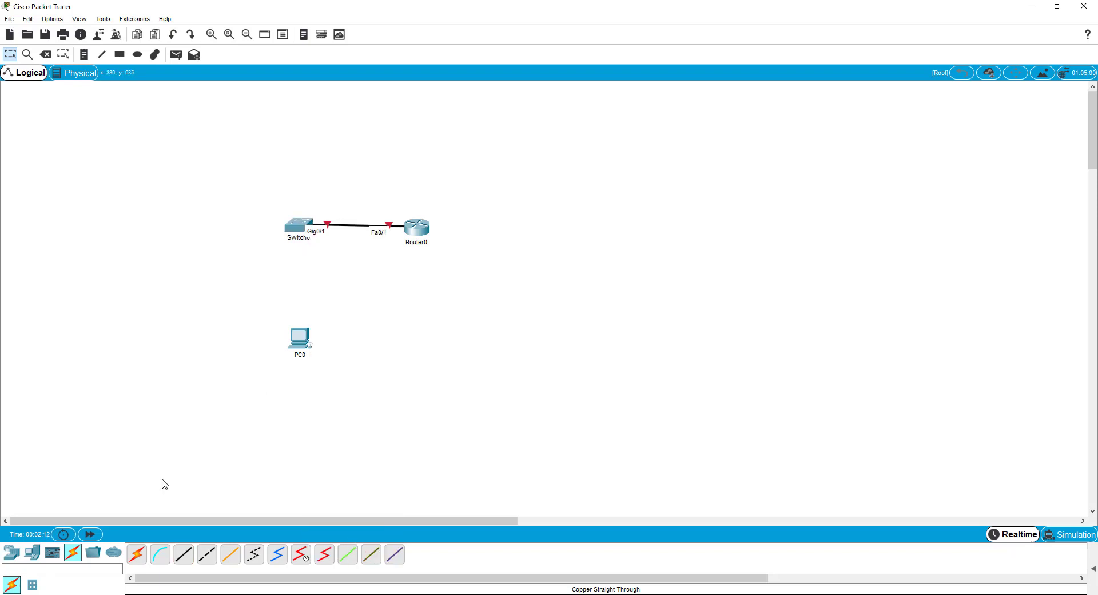
Connect the PC's FastEthernet0 port to the switch's FastEthernet0/1 port with a copper straight-through cable.
left_click(184, 555)
left_click(299, 338)
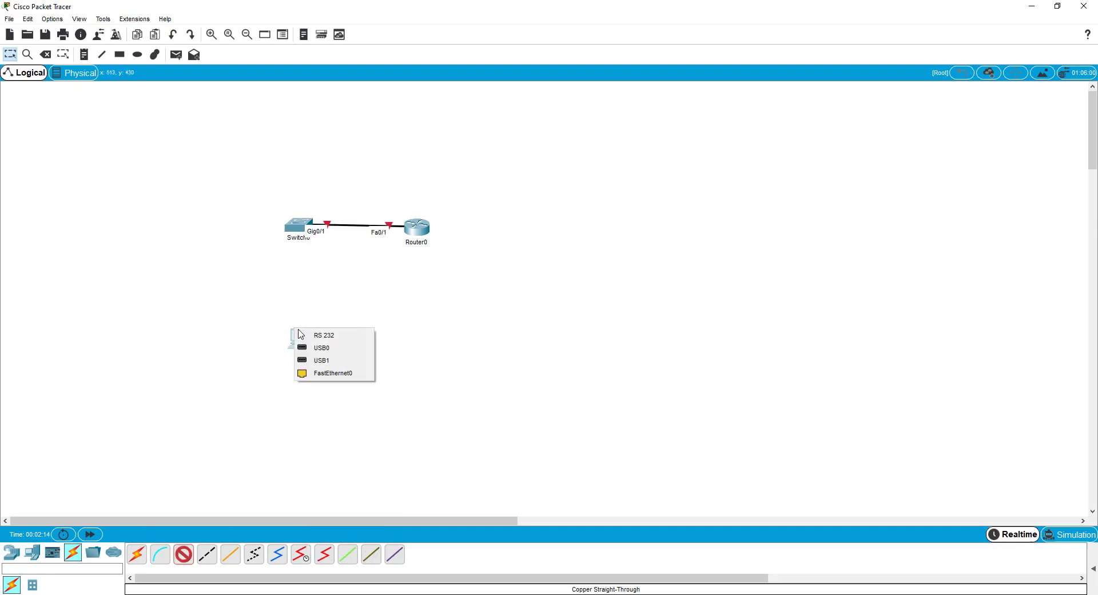
left_click(319, 378)
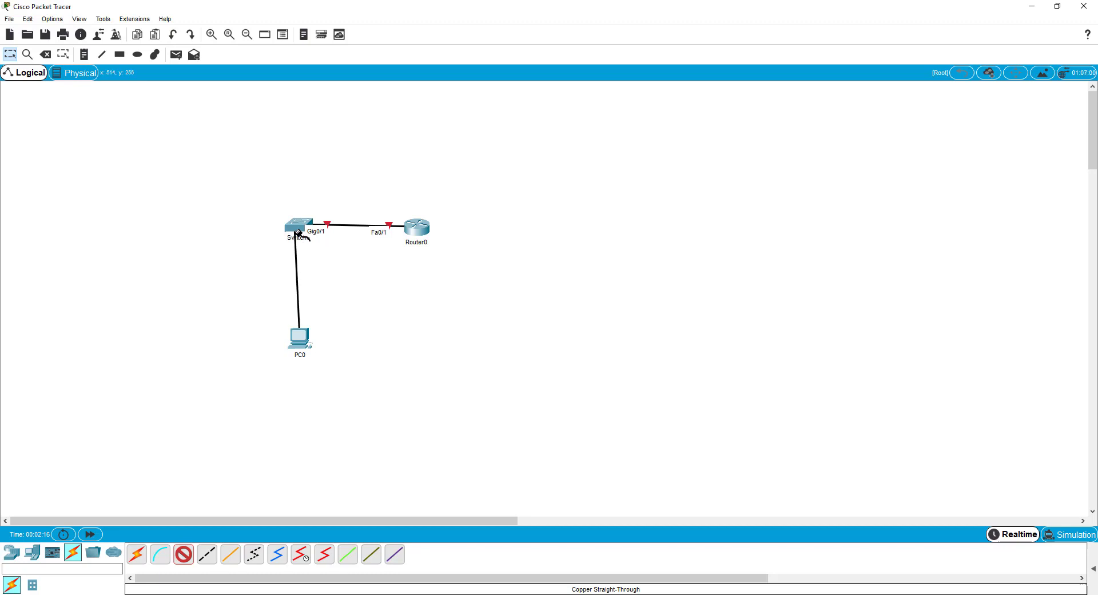
left_click(301, 234)
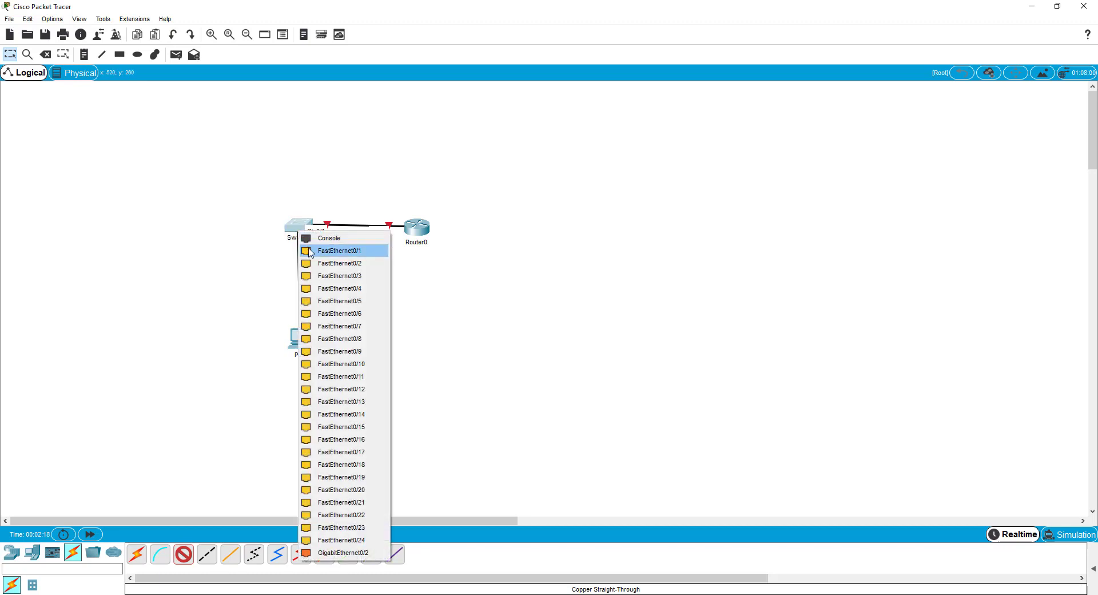
left_click(337, 251)
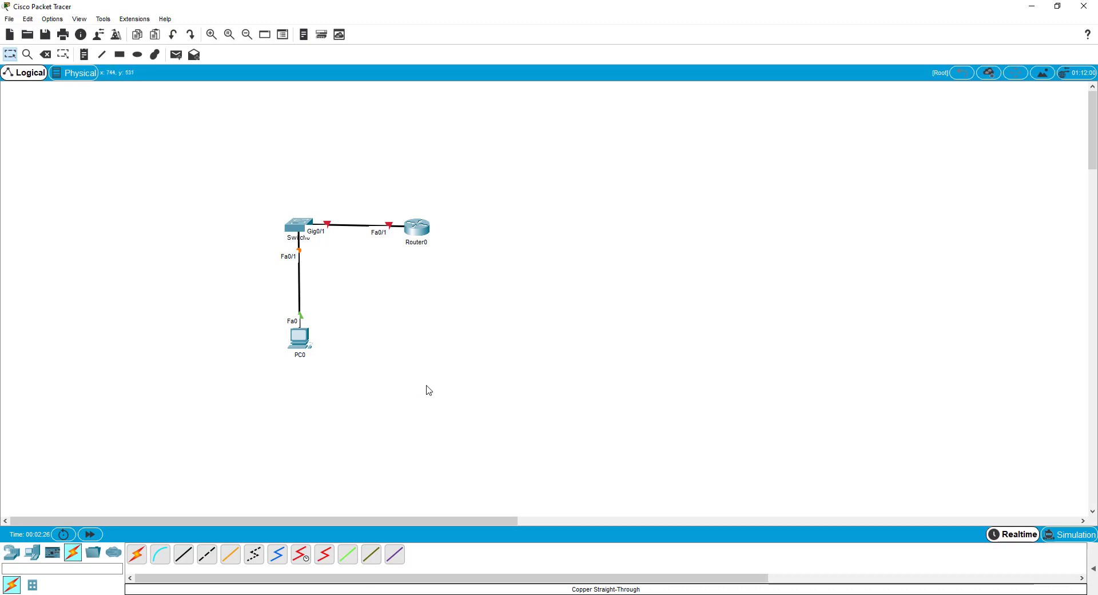
Add a laptop to the left of the switch and link the switch's Console port to its RS 232 port with a console cable.
left_click(32, 553)
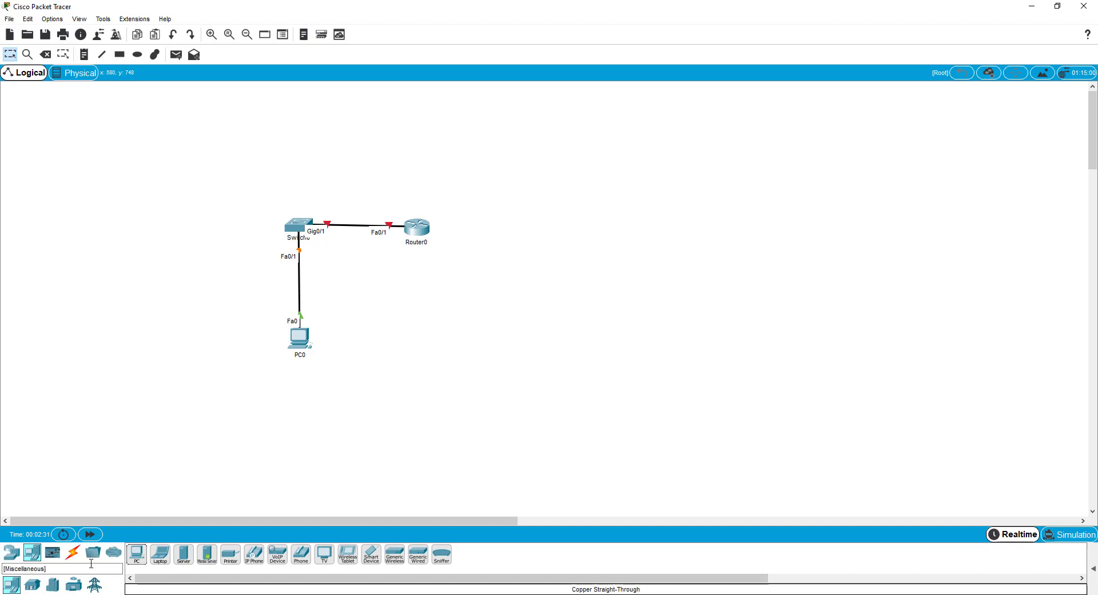
left_click_drag(160, 555, 147, 237)
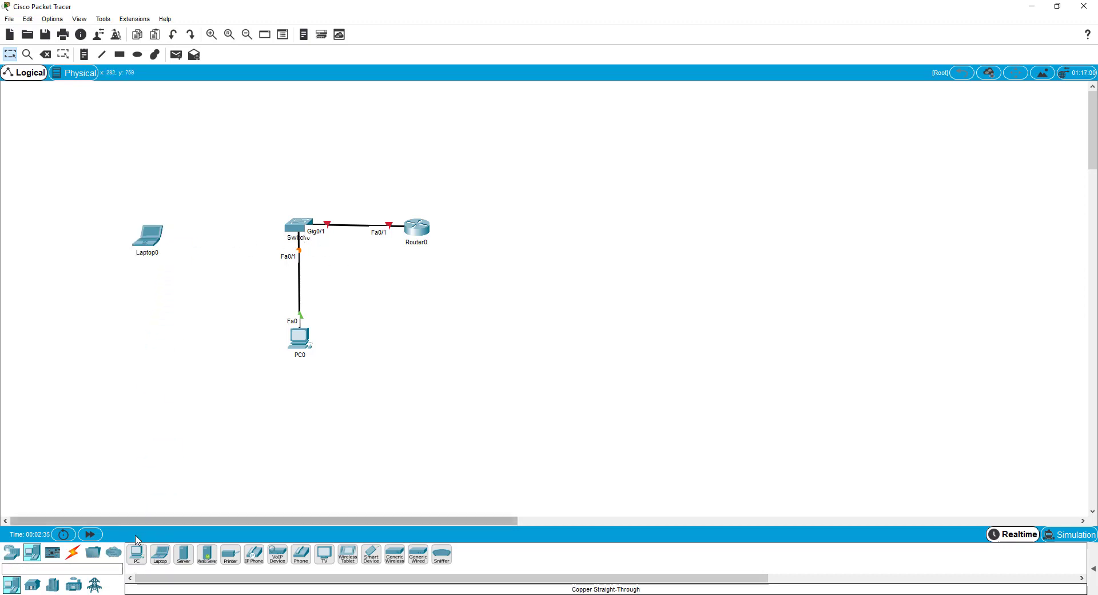
left_click(73, 552)
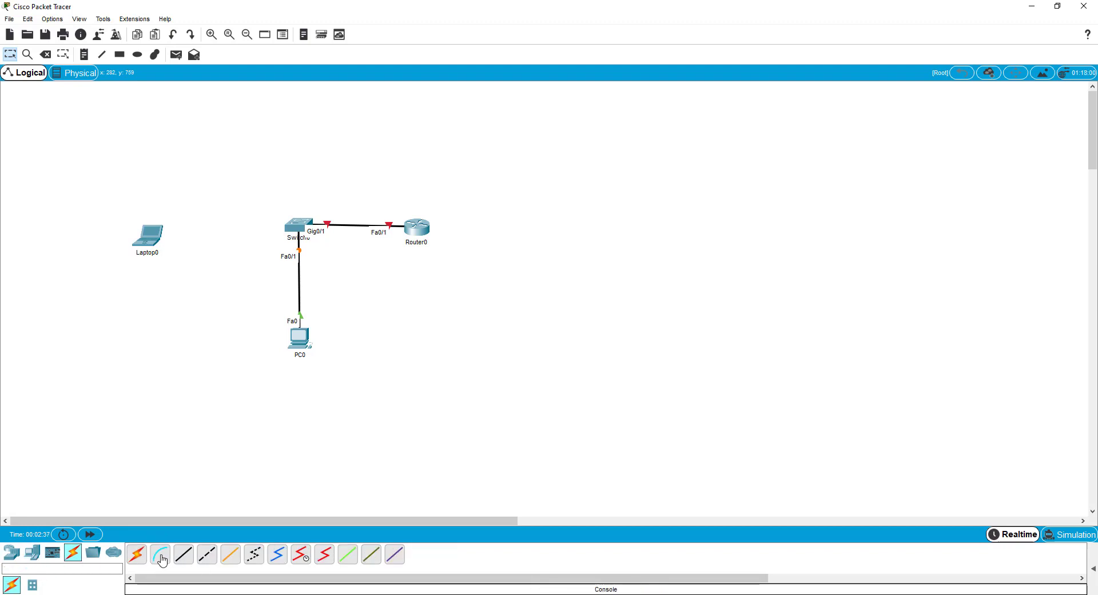
left_click(160, 554)
left_click(290, 231)
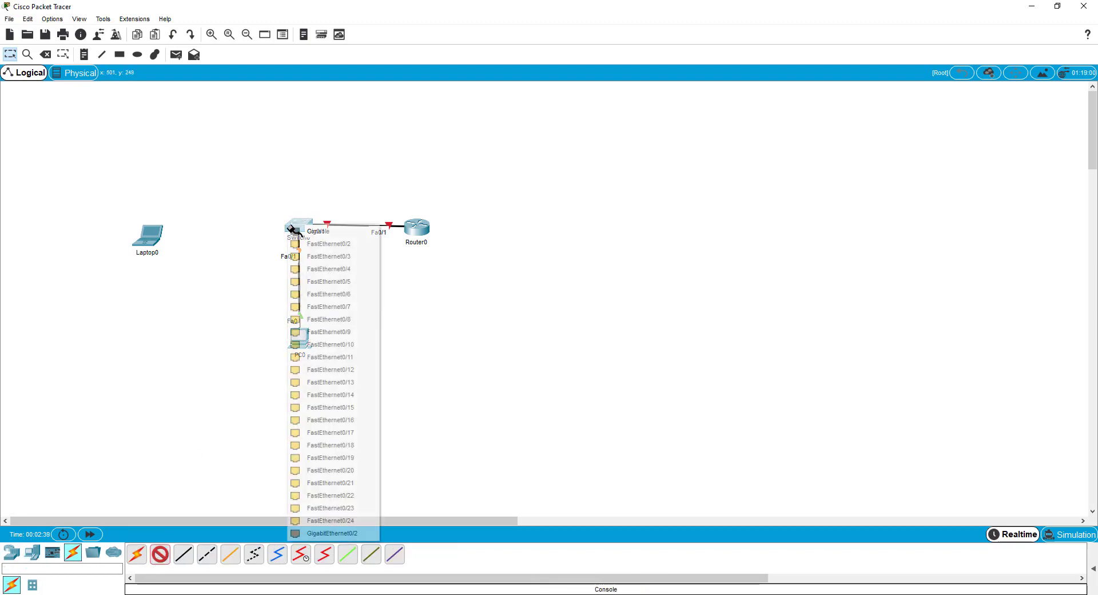
left_click(315, 232)
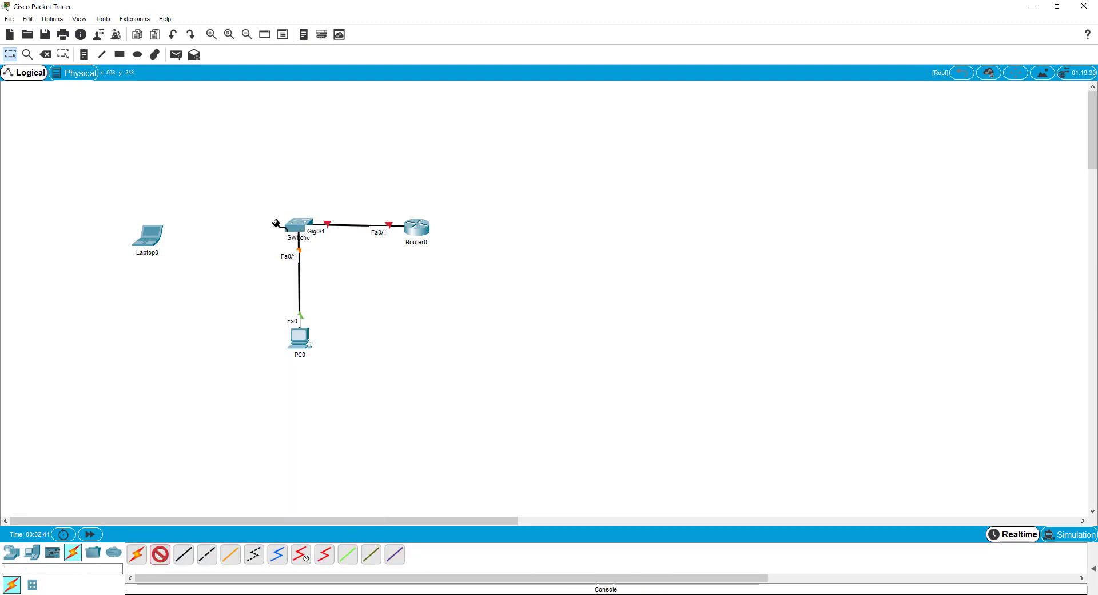
left_click(151, 244)
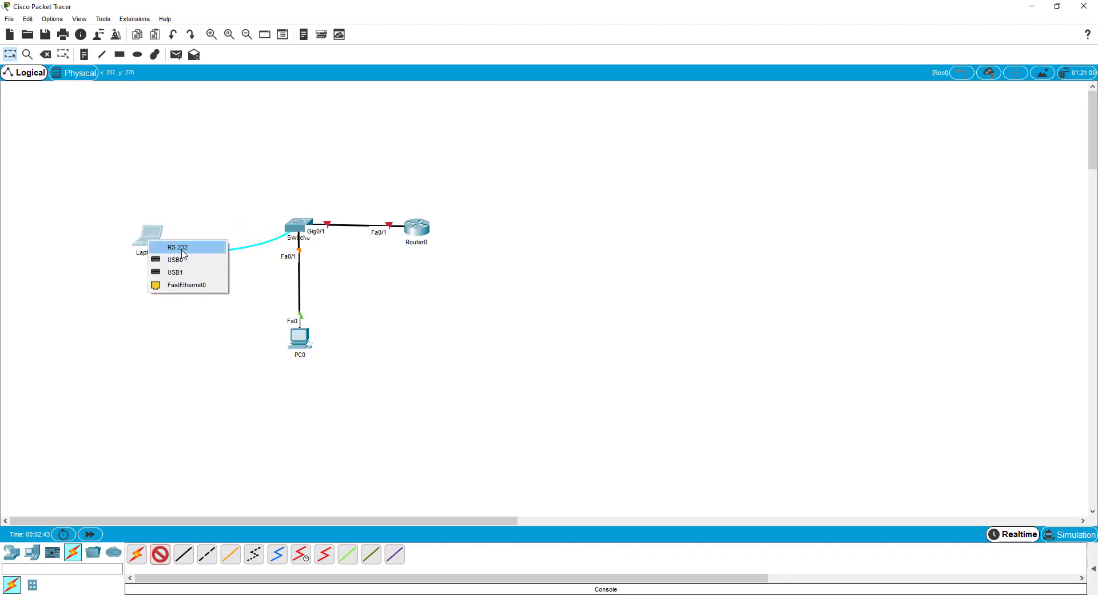
left_click(178, 247)
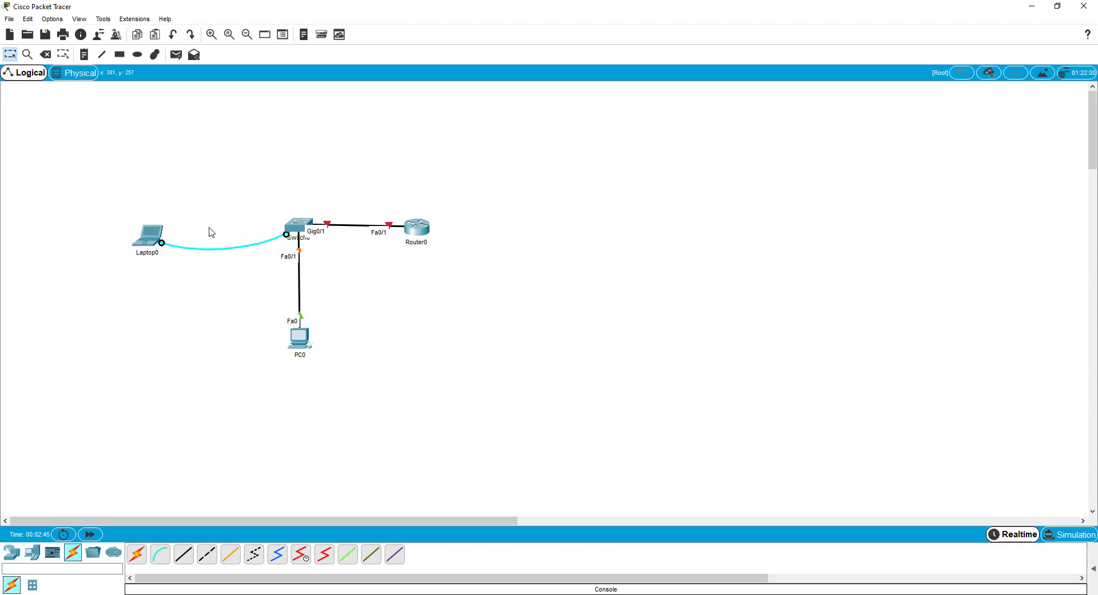
Widen the laptop's device window and open a terminal session with the default port configuration.
left_click(154, 241)
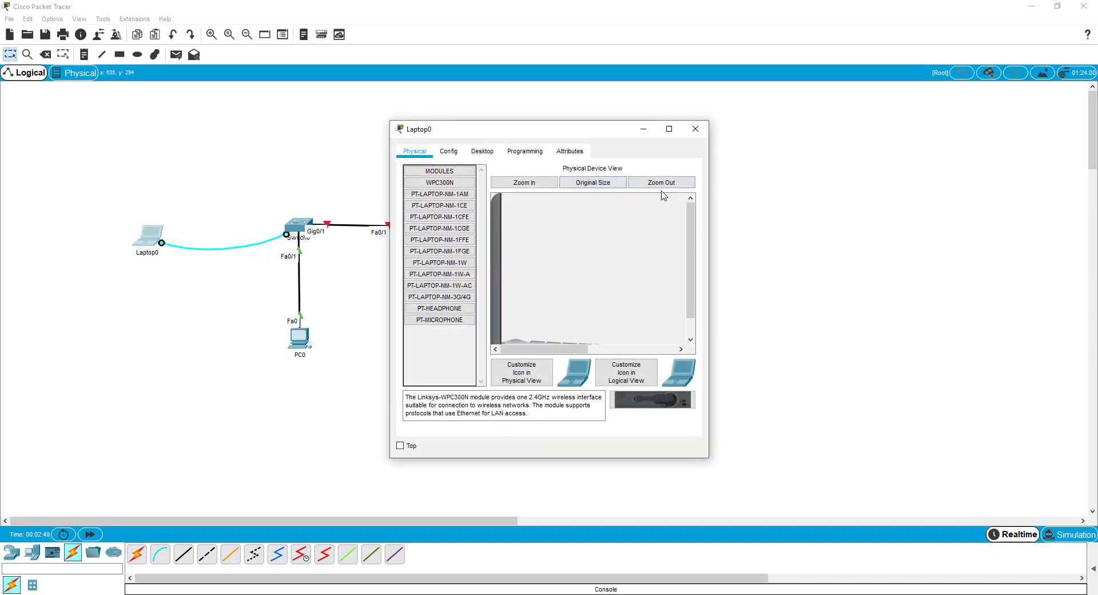
left_click(483, 151)
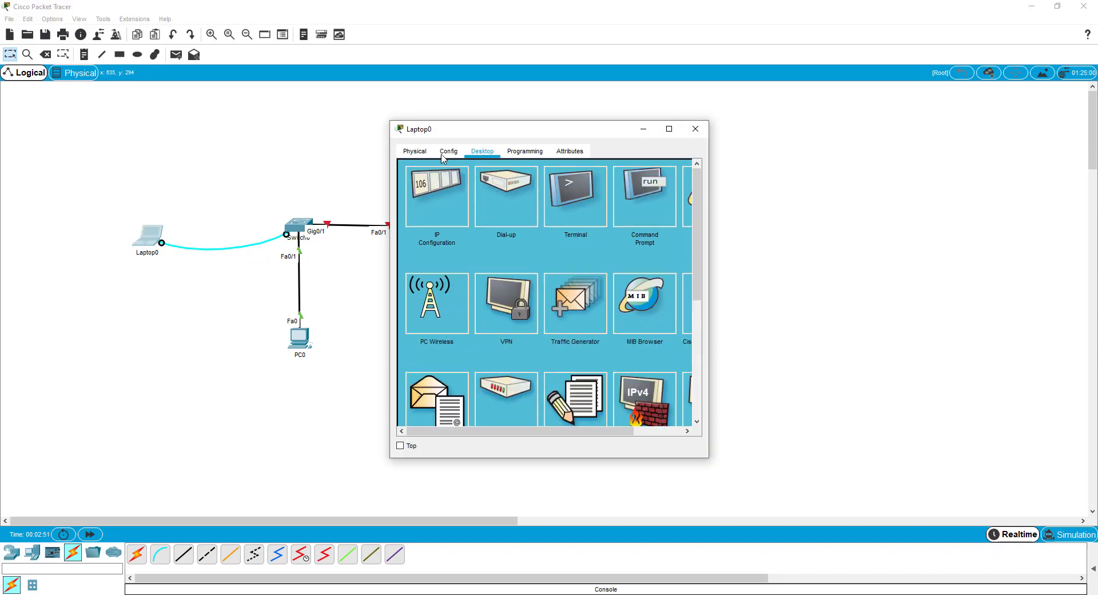
left_click_drag(709, 275, 890, 277)
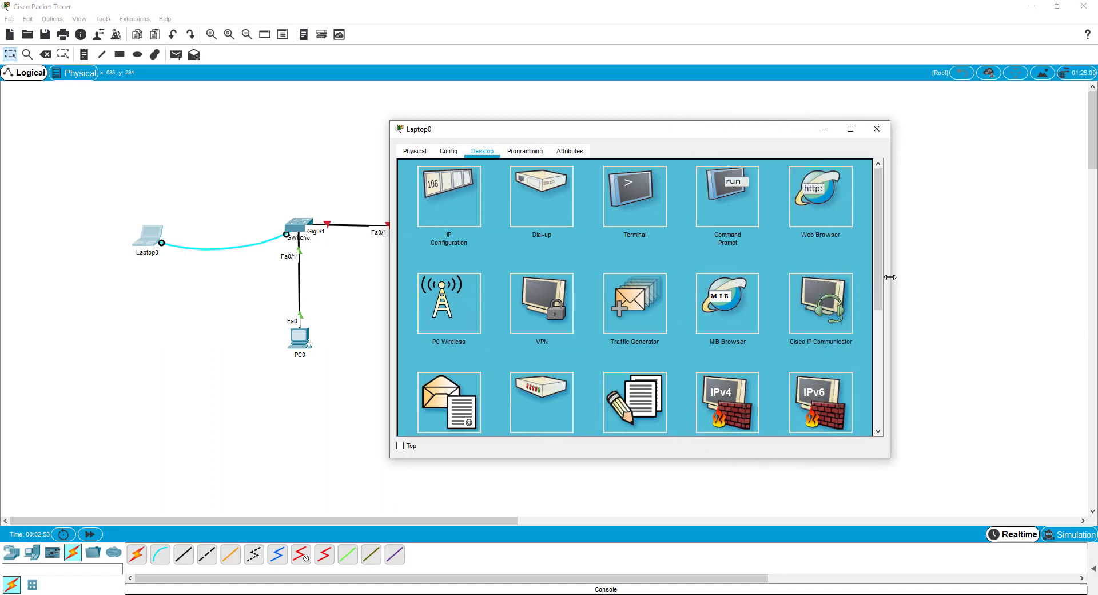
left_click(631, 194)
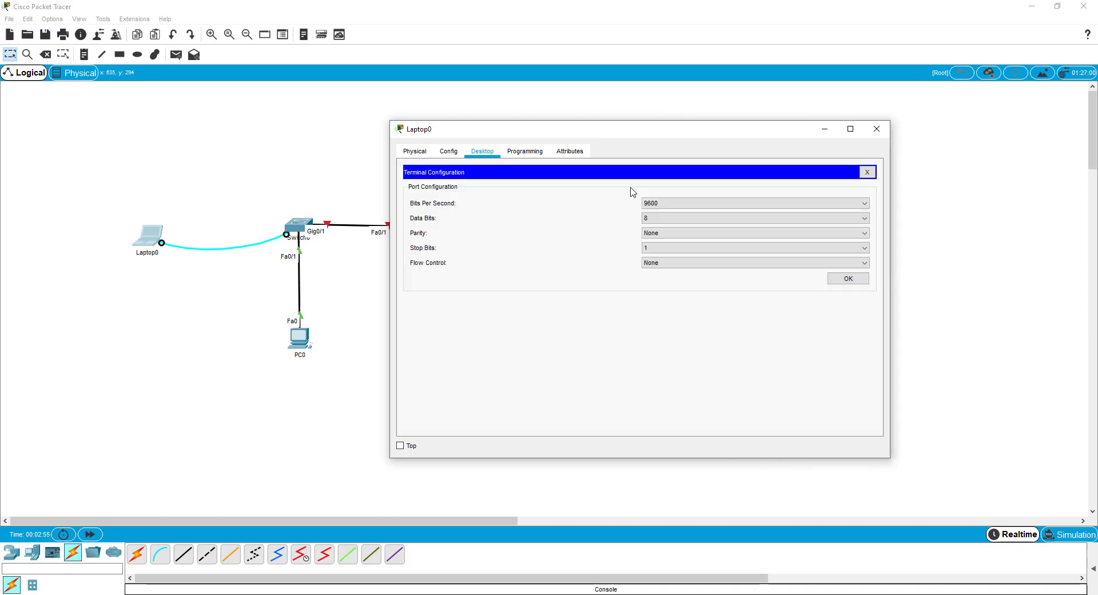
left_click(848, 279)
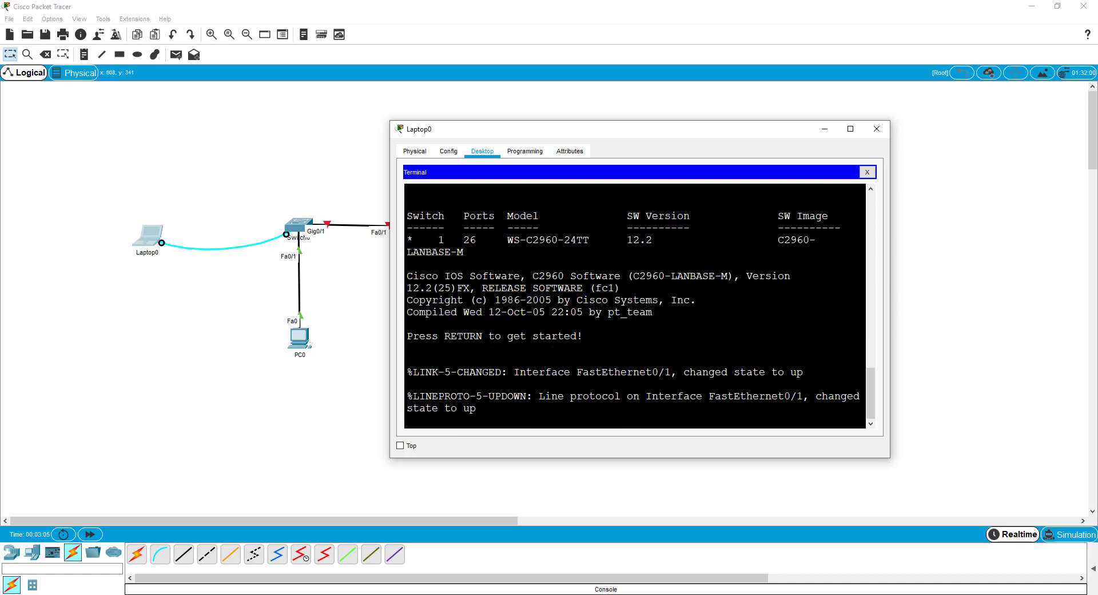
Start the switch's console session and enter privileged EXEC mode with the command en.
key("Return")
type("e")
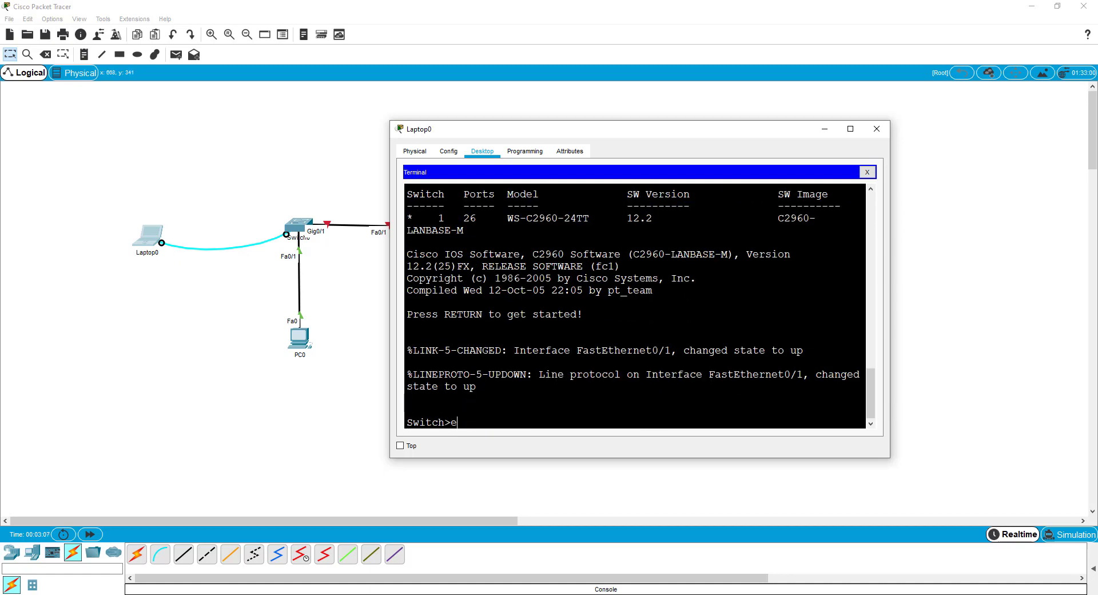
type("n")
key("Return")
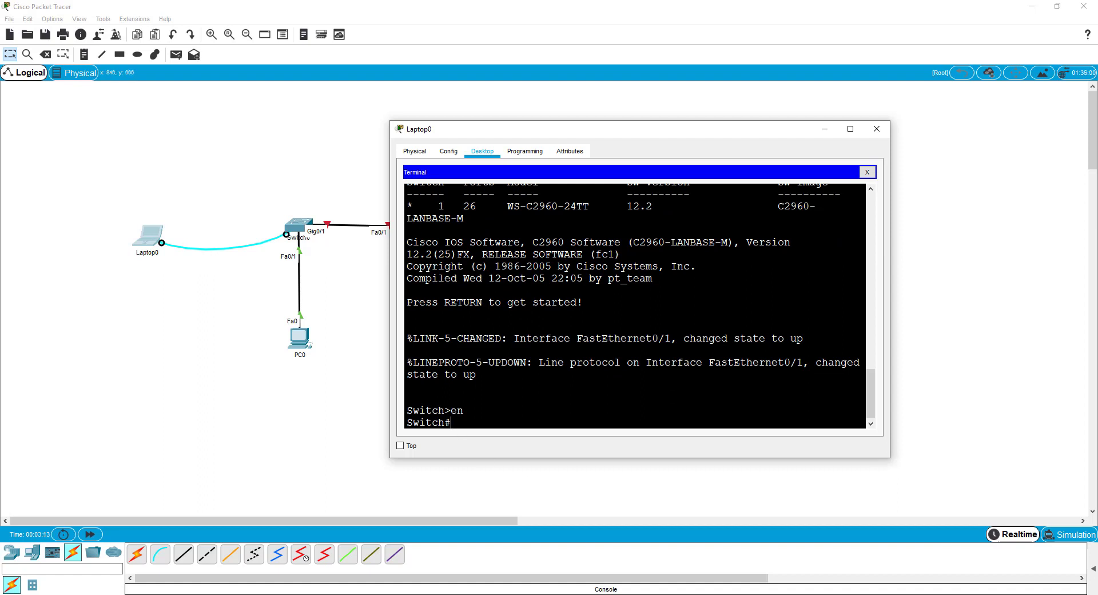
double_click(452, 410)
left_click(452, 421)
key("Return")
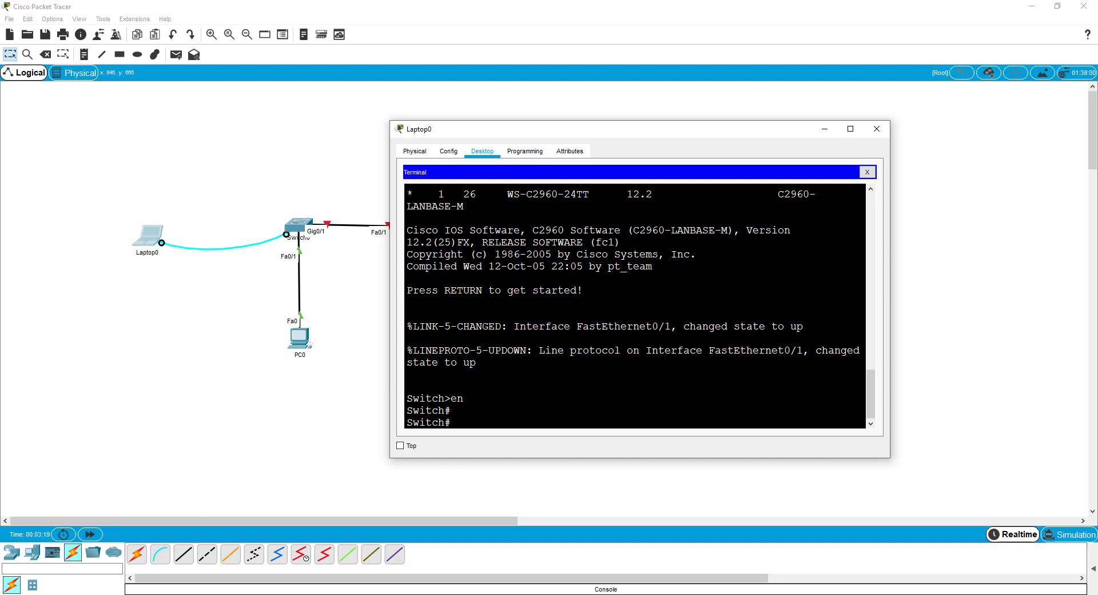
List the available privileged EXEC commands with ? and read through the whole command list.
type("?")
key("space")
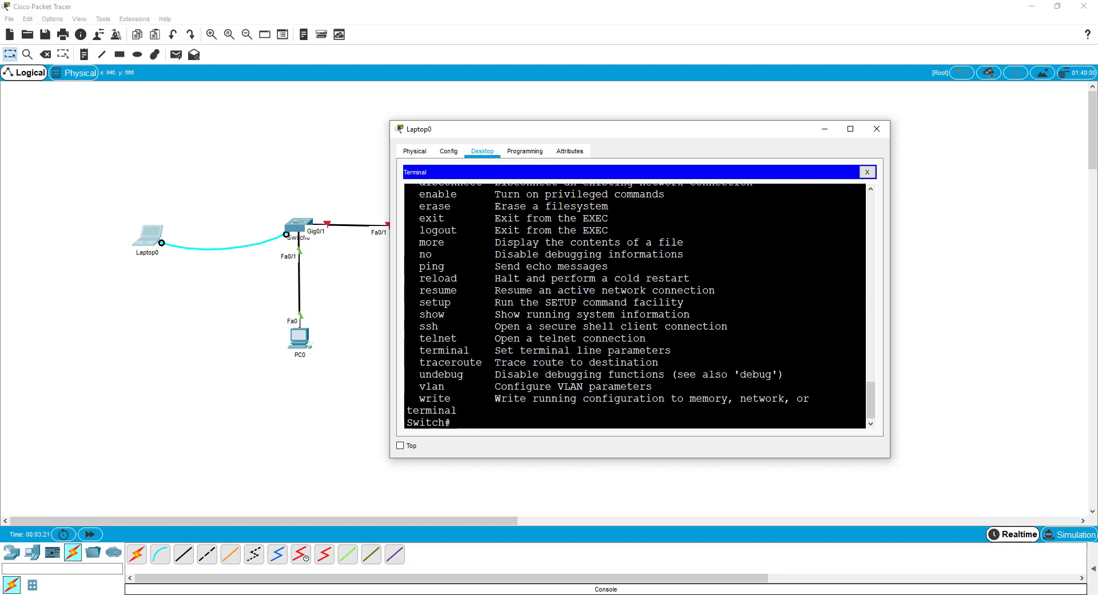
scroll(635, 306, "up", 6)
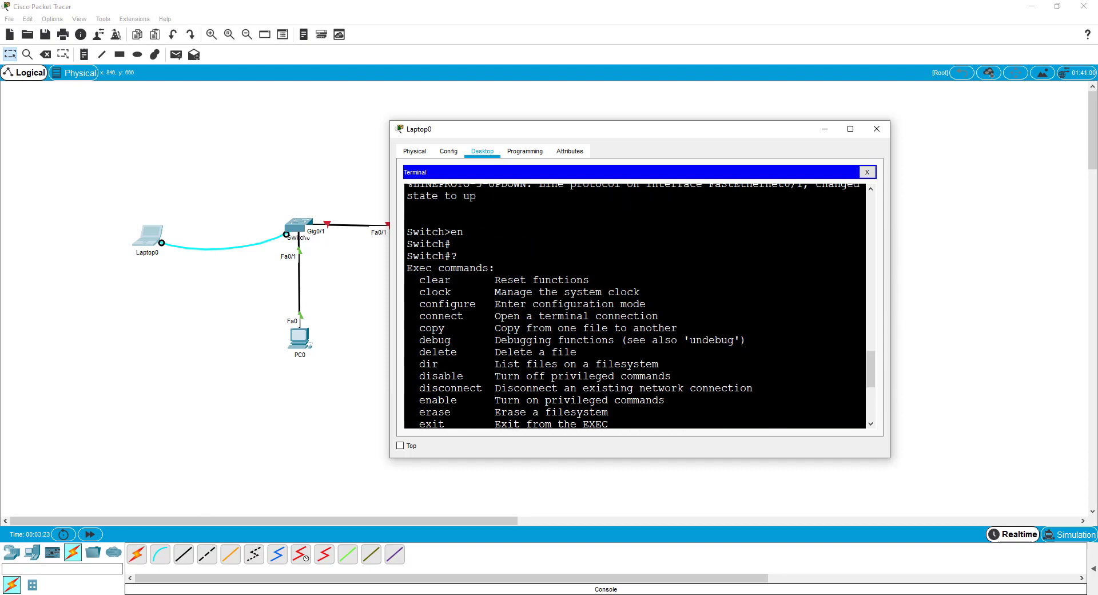
scroll(635, 306, "down", 6)
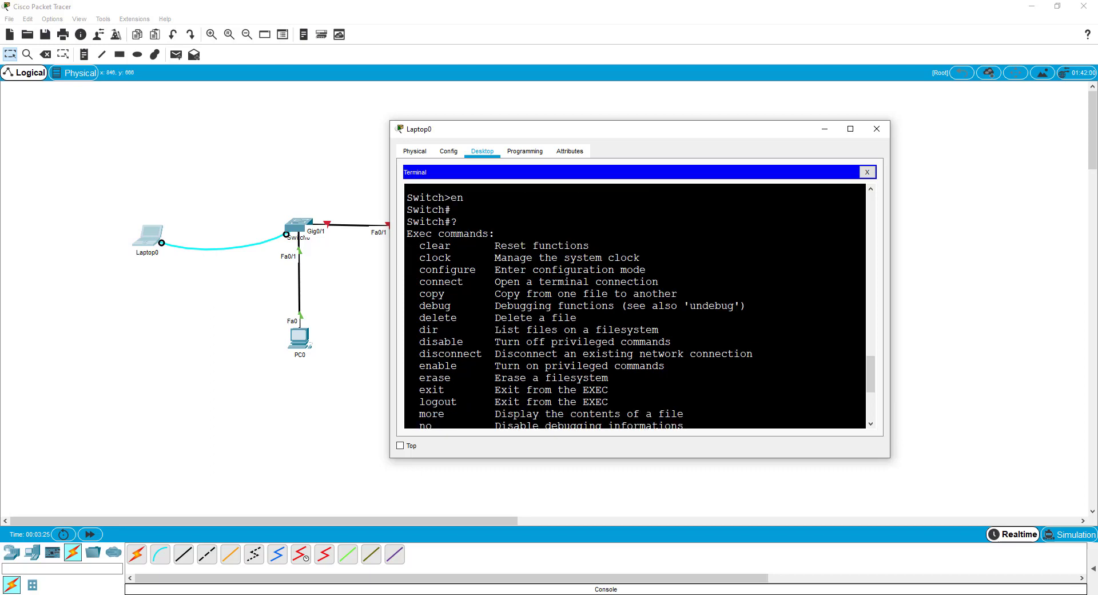
scroll(635, 306, "up", 4)
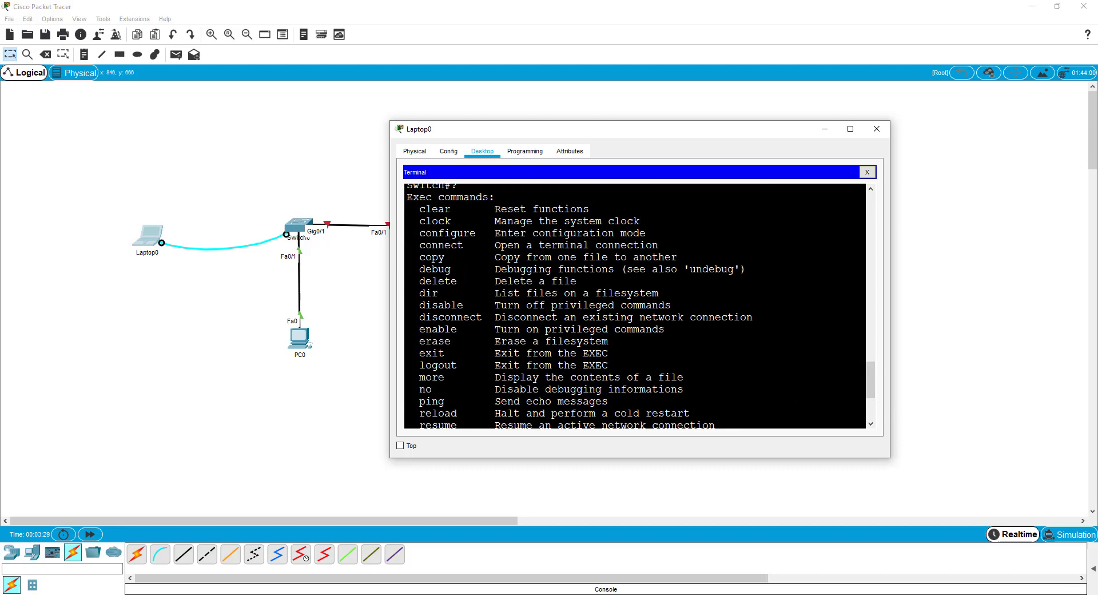
scroll(635, 306, "down", 4)
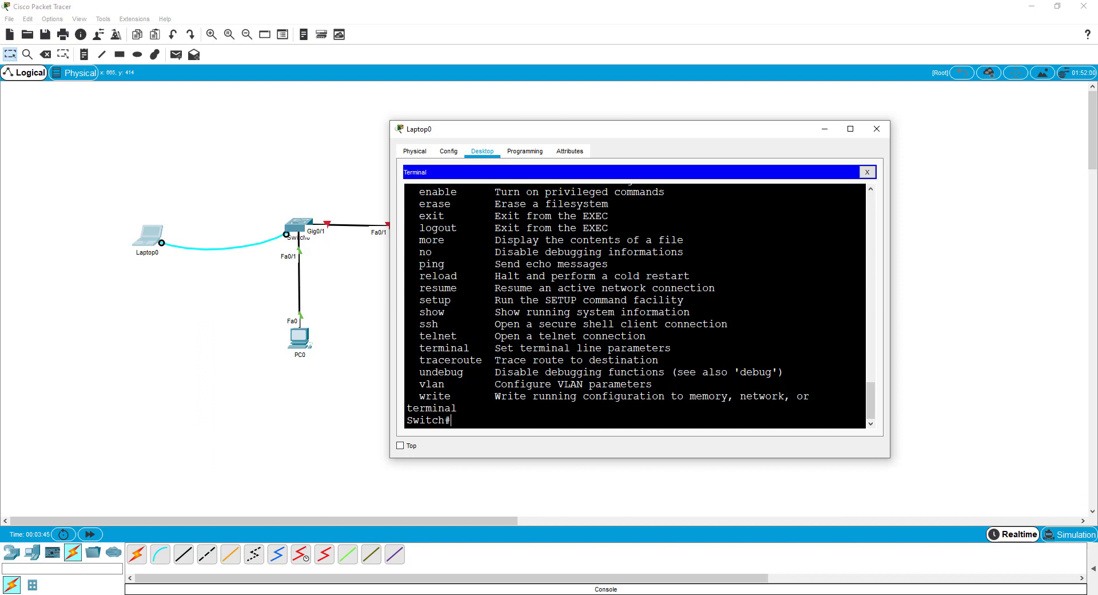
Move the laptop's window off the topology and place a note in the empty area beyond the router, with "Hostname" as its first line.
left_click_drag(633, 131, 876, 76)
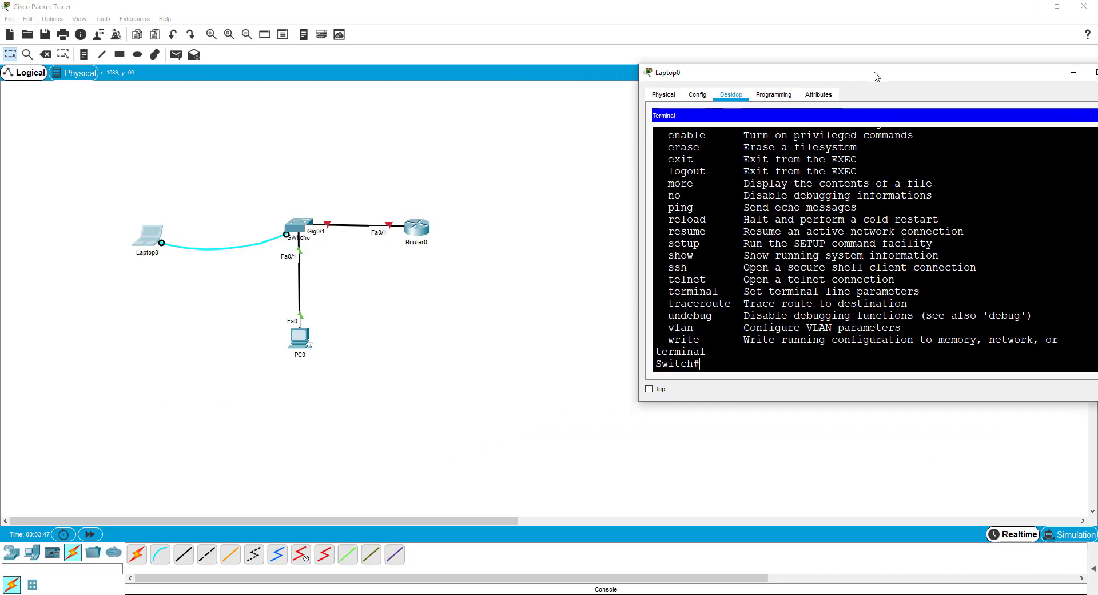
left_click(495, 138)
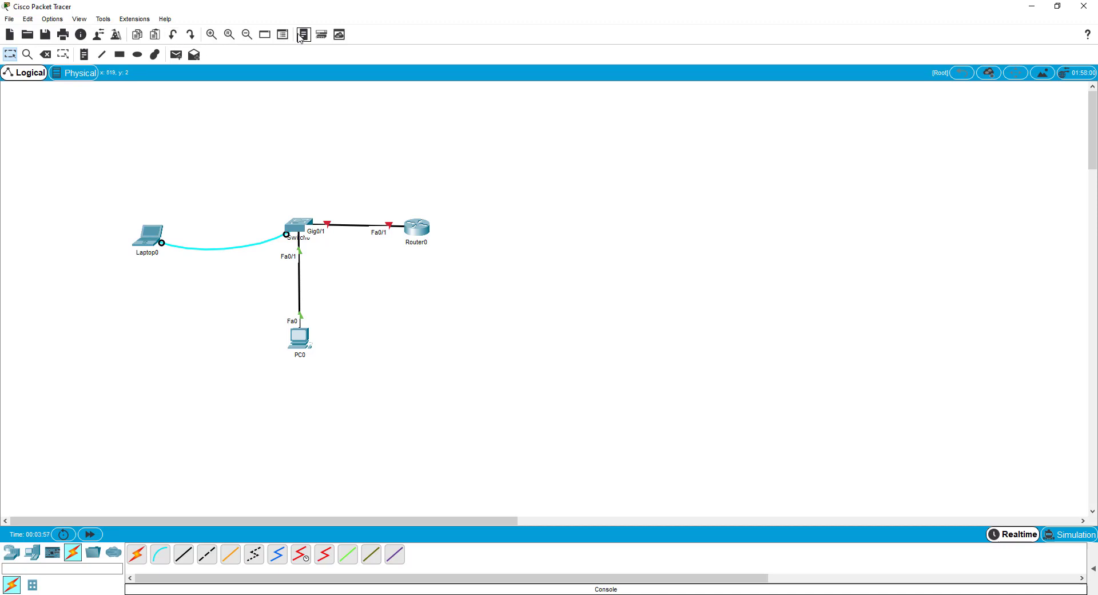
left_click(85, 55)
left_click(588, 175)
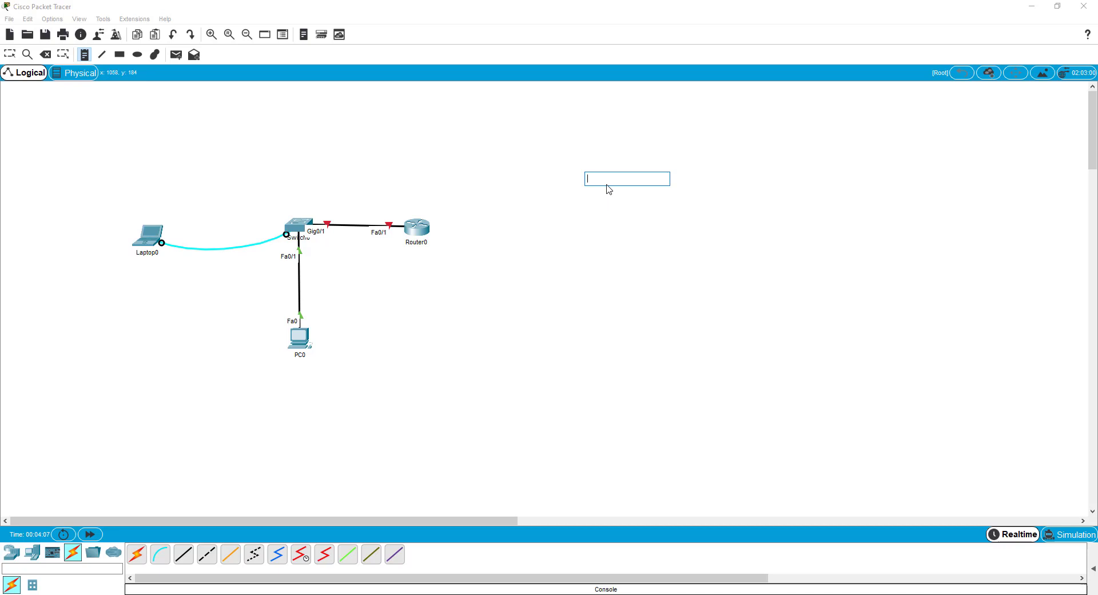
type("HO")
key("BackSpace")
key("BackSpace")
key("BackSpace")
key("BackSpace")
key("Return")
Add the lines "Enable Secret" and "Service PasswordEncryption" to the note, keeping the second one on a single line.
type("Enabel")
key("BackSpace")
key("BackSpace")
type("le Secre")
key("Return")
type("Service Password Encrypt")
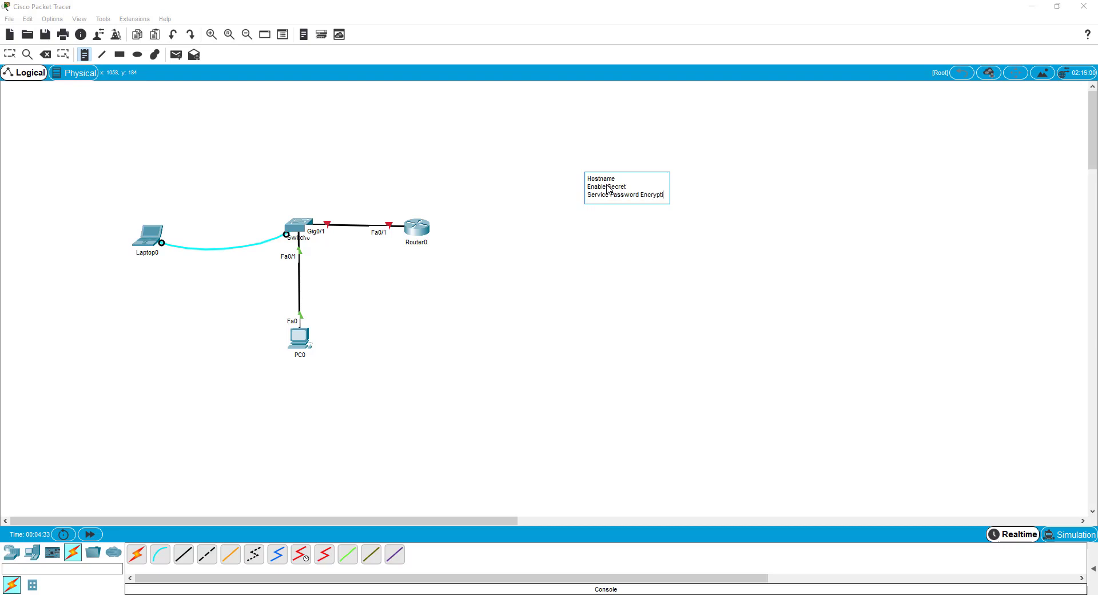
type("ion")
key("Return")
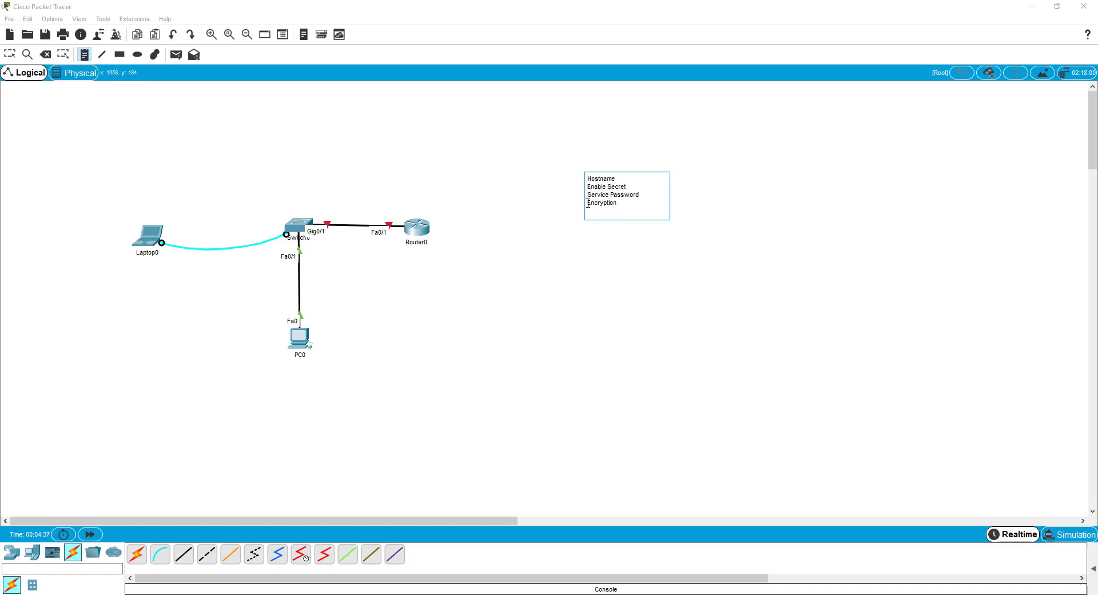
left_click(588, 203)
key("BackSpace")
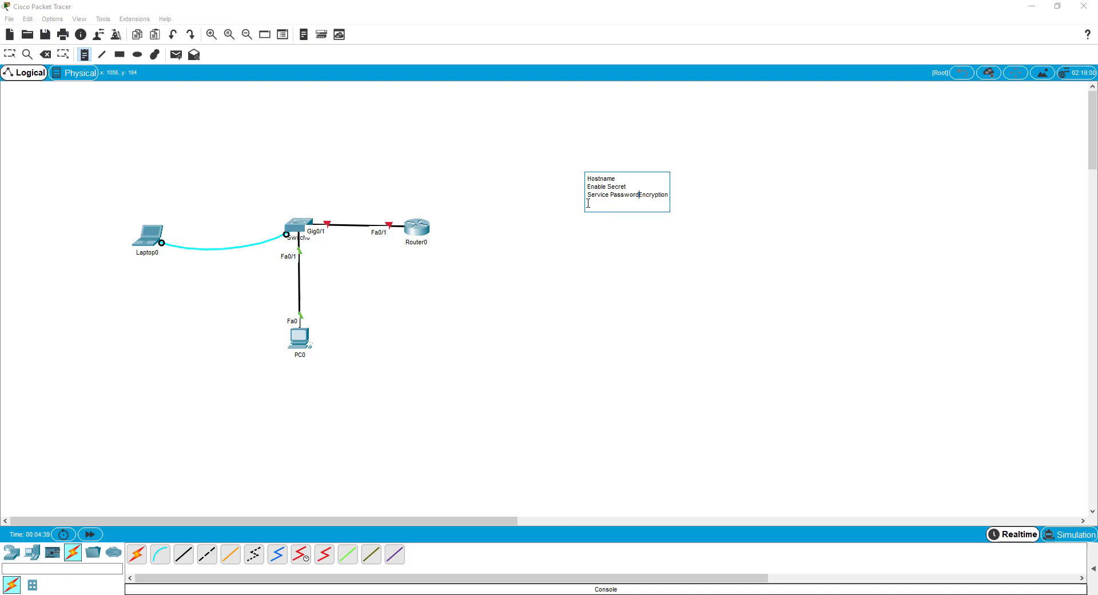
left_click(668, 194)
key("Return")
Complete the note with the lines "Line vty", "Line Console", "Vlan1" and "Write Memory".
type("Line vty")
key("Return")
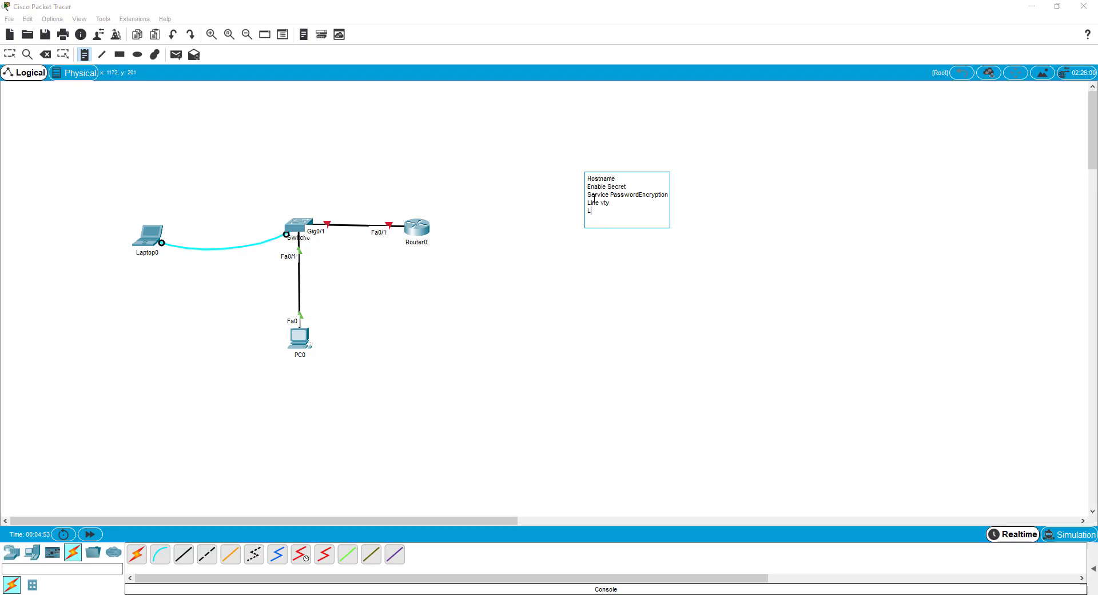
type("Line Console")
key("Return")
type("Vlan")
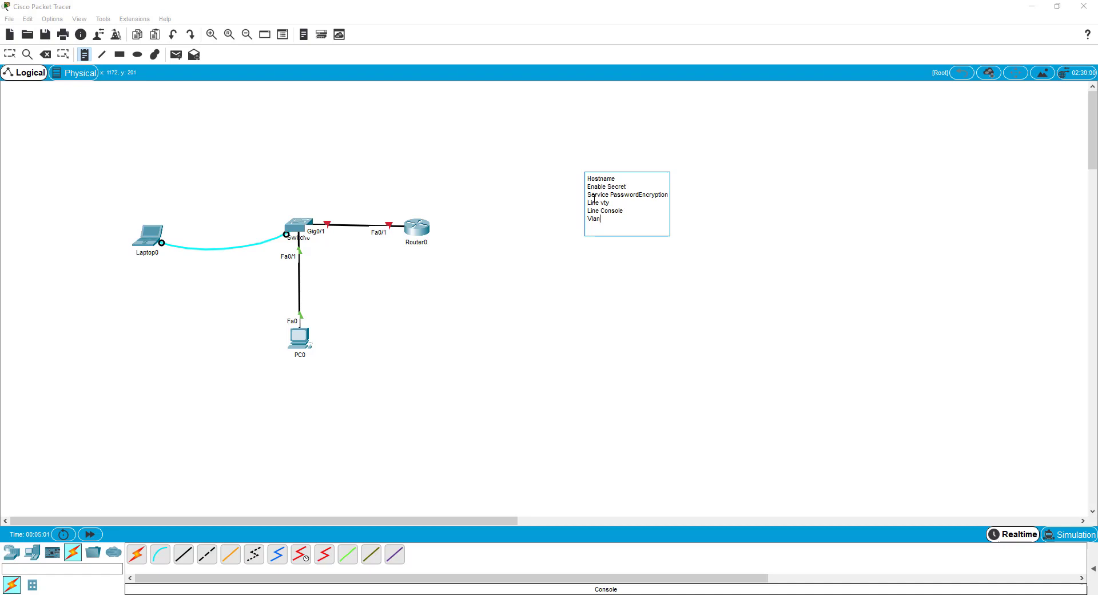
type("1")
key("Return")
type("write")
key("BackSpace")
type("Writem")
key("BackSpace")
type("Memory")
Return to selection mode, reopen the laptop's terminal window and move it clear of the note.
left_click(150, 236)
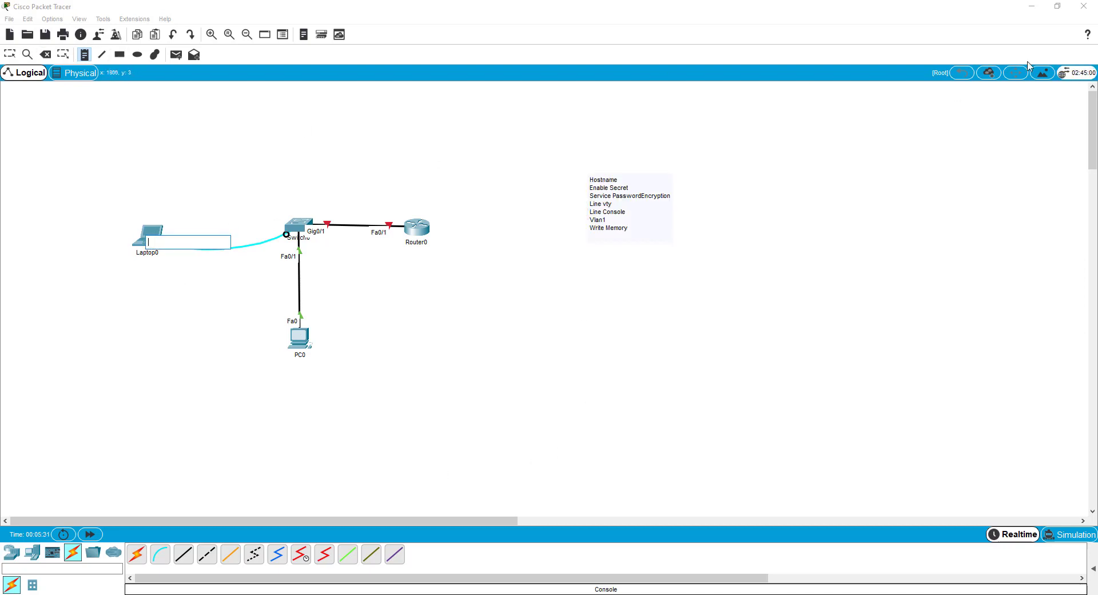
left_click(27, 55)
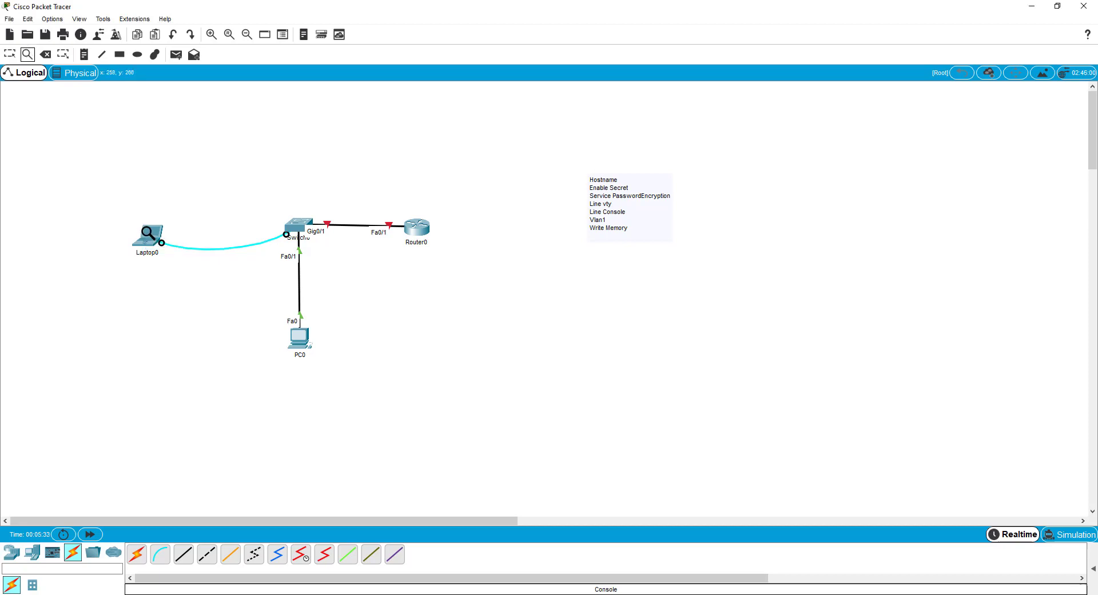
left_click(10, 55)
left_click(150, 236)
left_click_drag(855, 73, 164, 36)
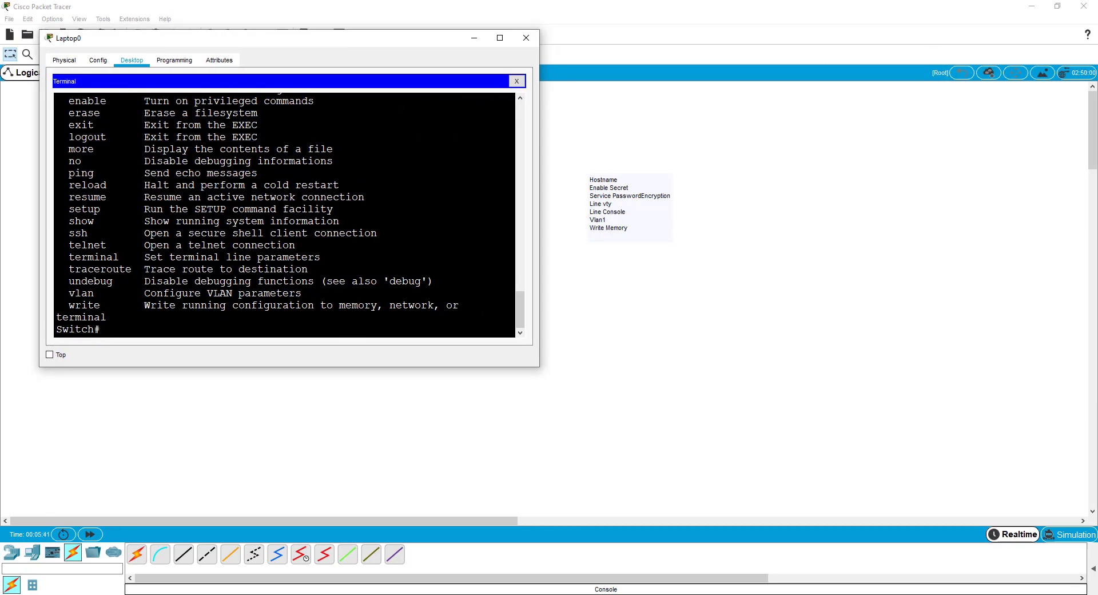
Enter the switch's global configuration mode with configure terminal.
type("configure terminal")
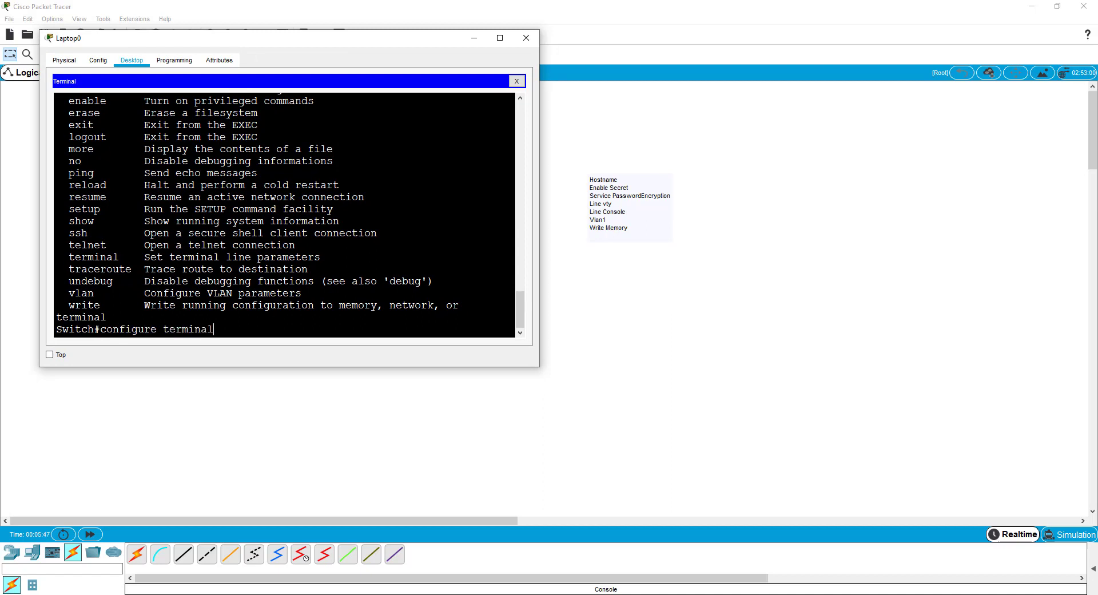
key("Return")
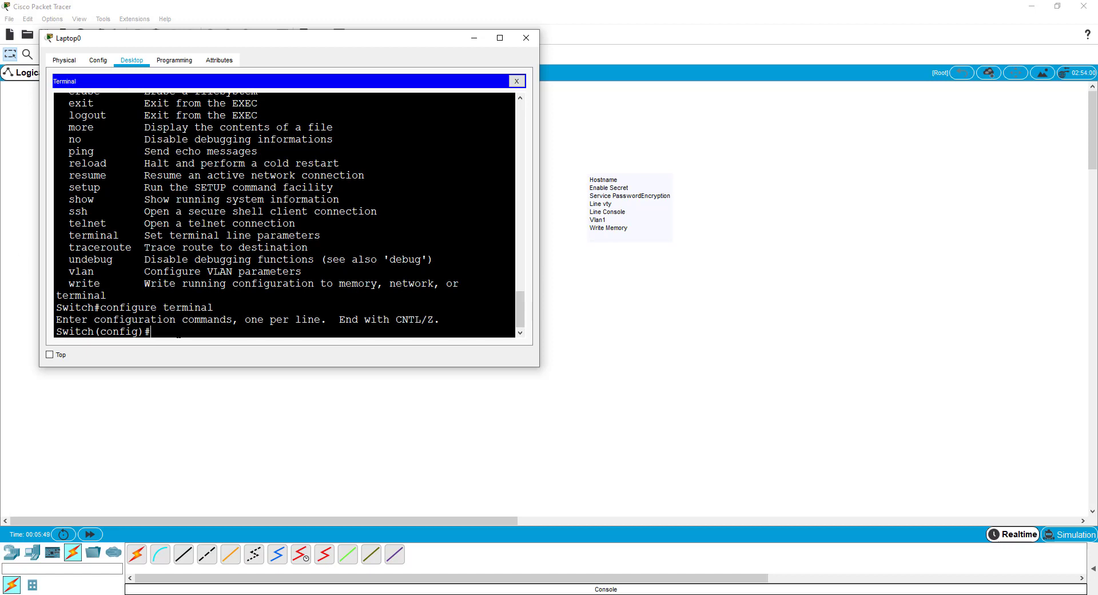
left_click_drag(151, 332, 55, 331)
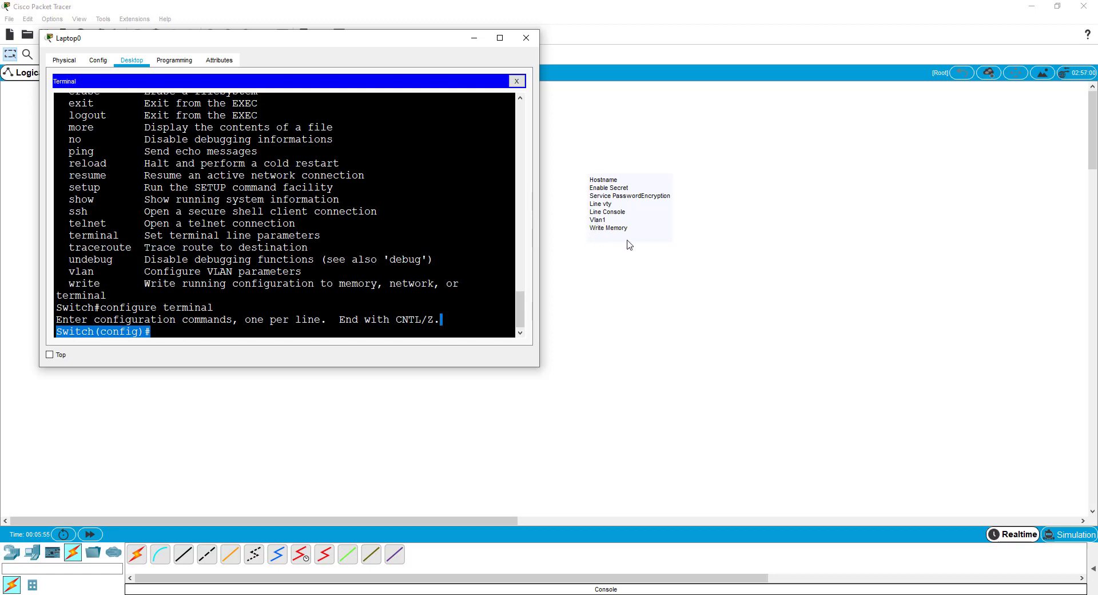
left_click(152, 332)
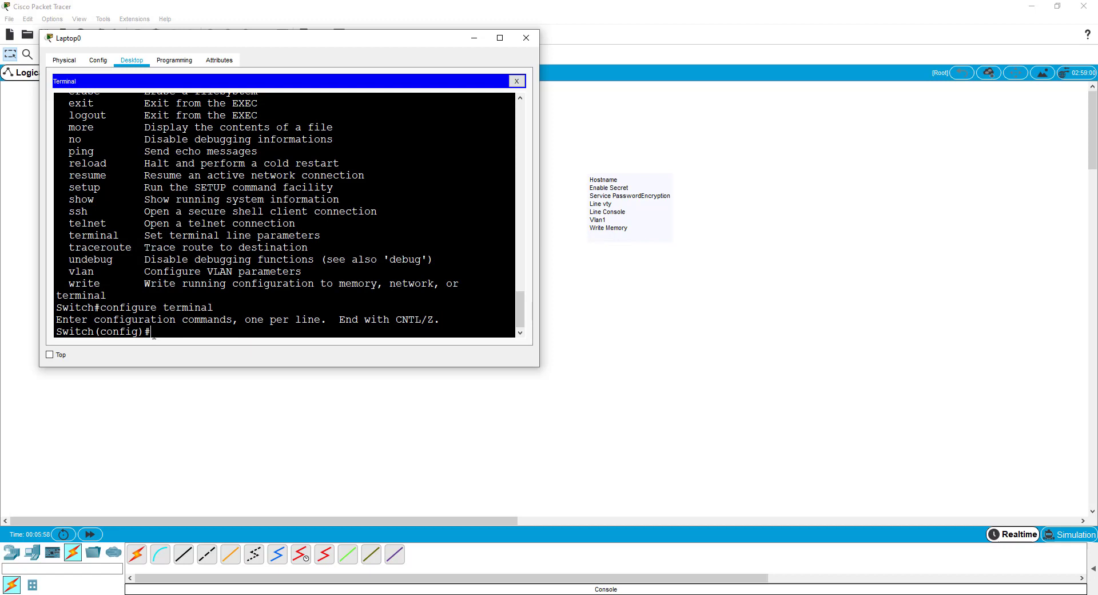
Check the hostname command's help, set the switch's hostname to SW1 and set the enable secret password.
type("hostname ?")
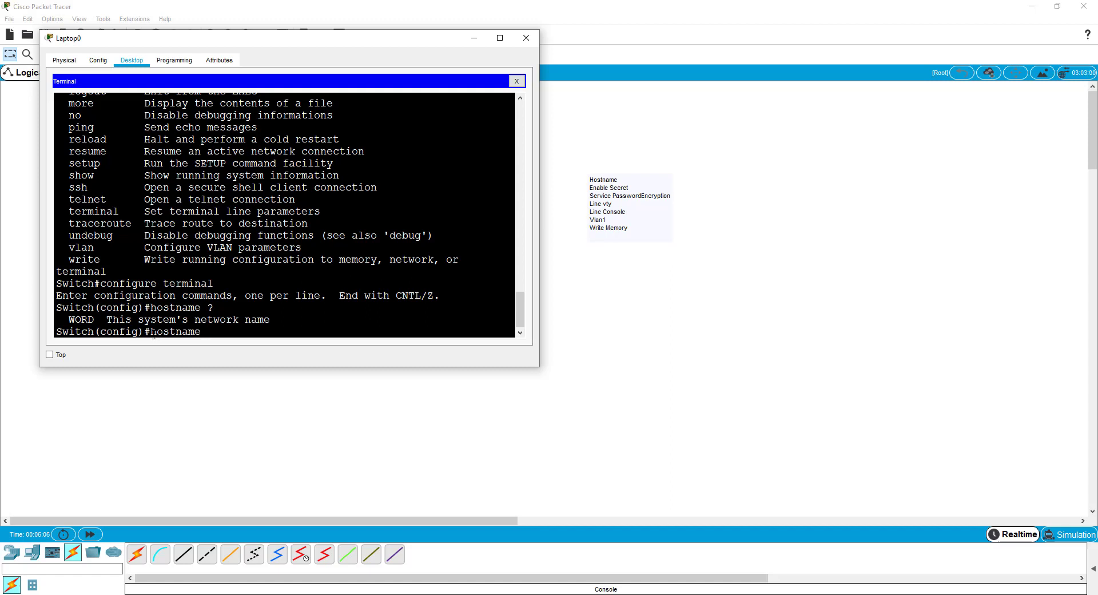
type("SW1")
key("Return")
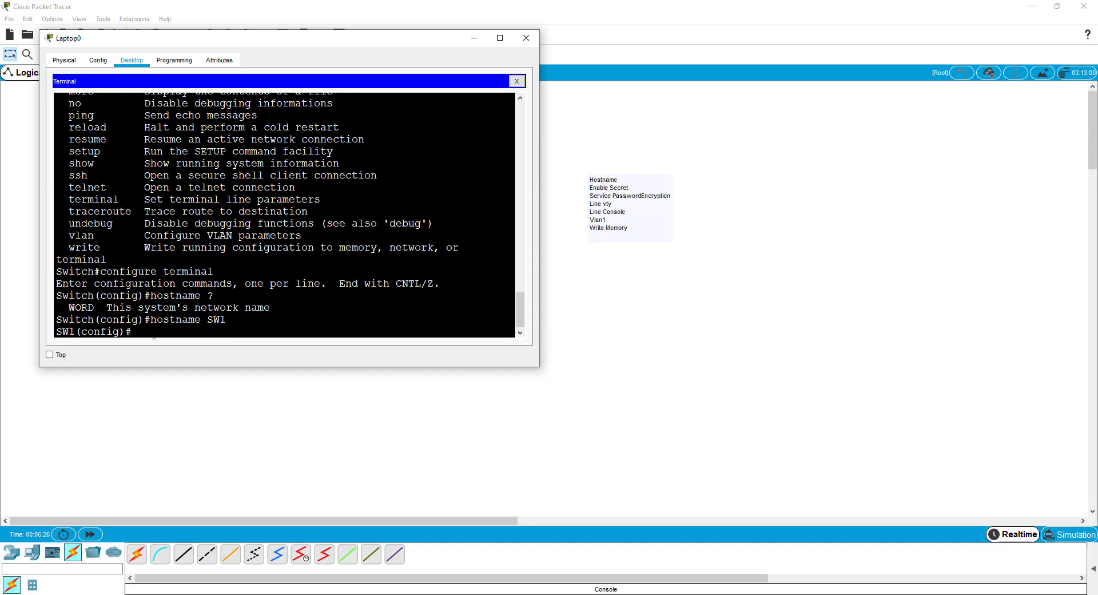
type("enable secret ciscoe")
key("Return")
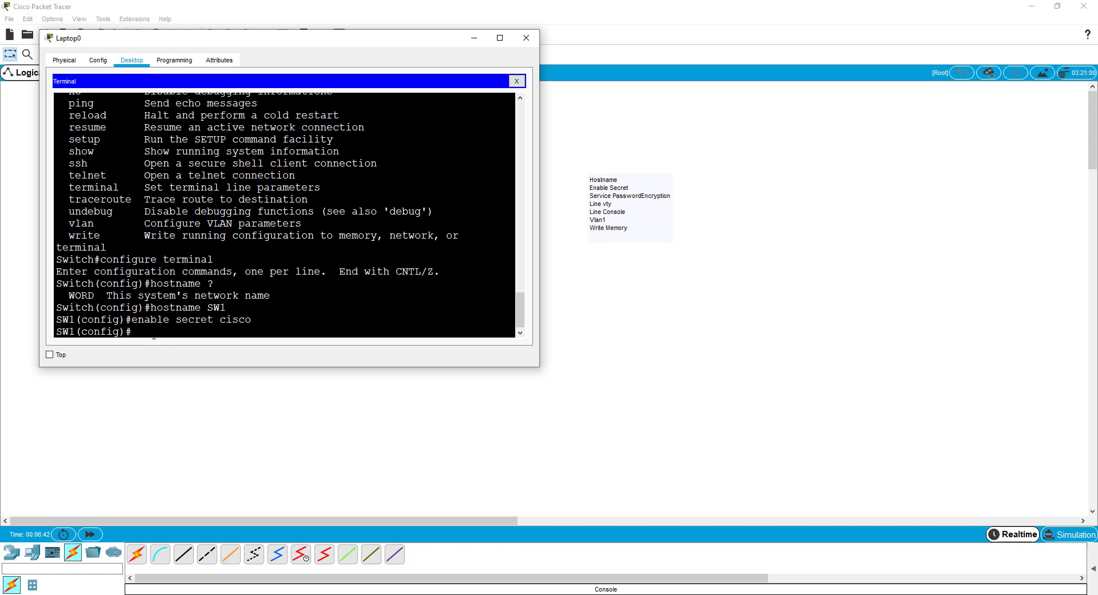
Turn on password encryption on the switch with the command service password-encryption.
type("ser")
key("Tab")
type("pas")
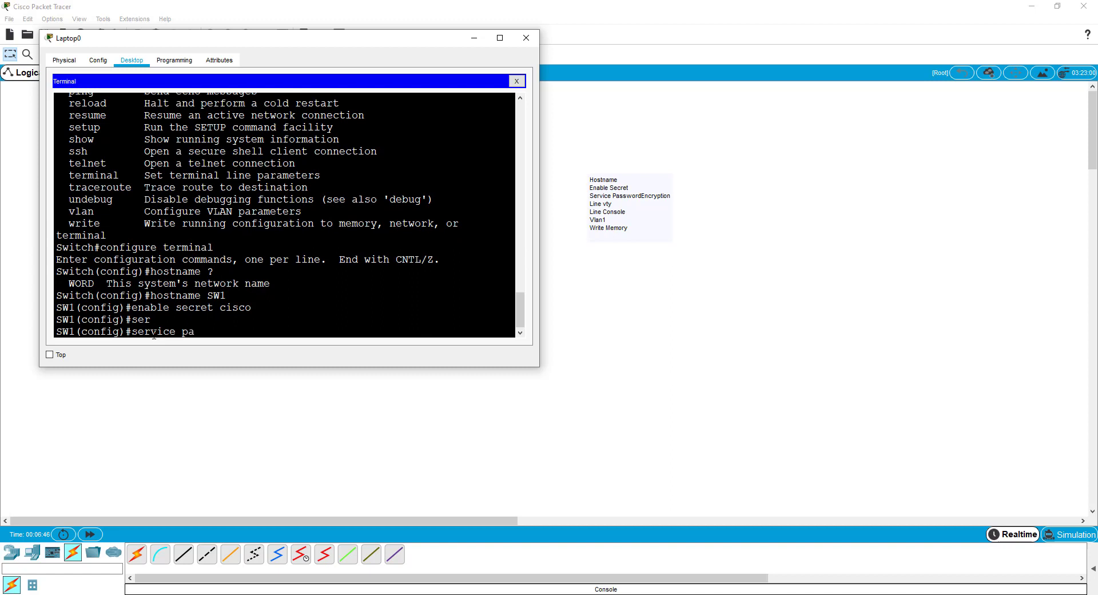
key("Tab")
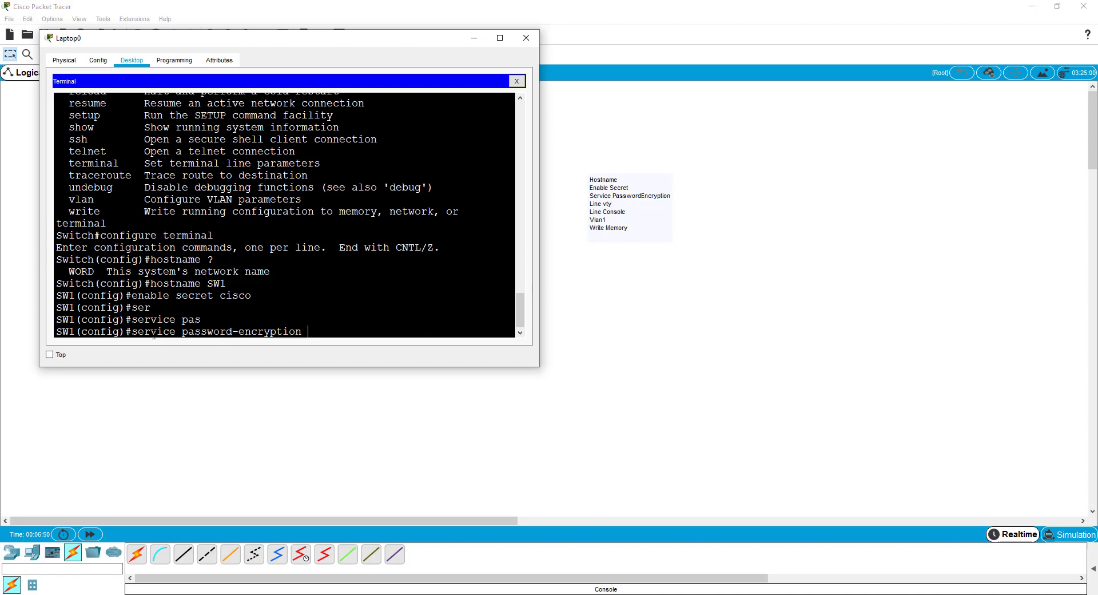
key("Return")
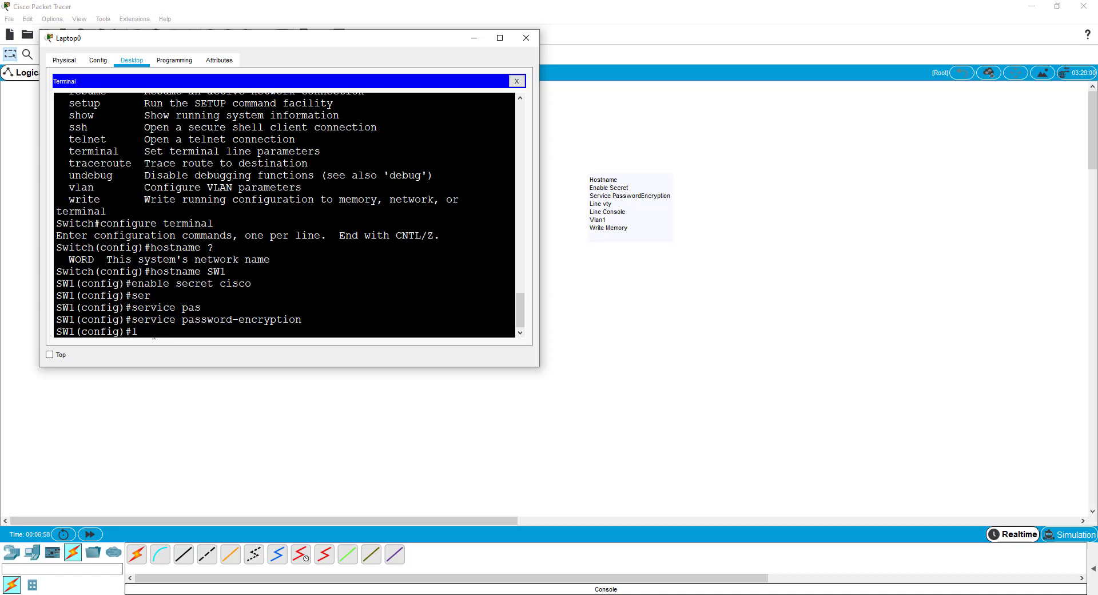
Check the line vty help, set a password and enable login on line vty 0 4, and exit to global configuration mode.
type("line vty ?")
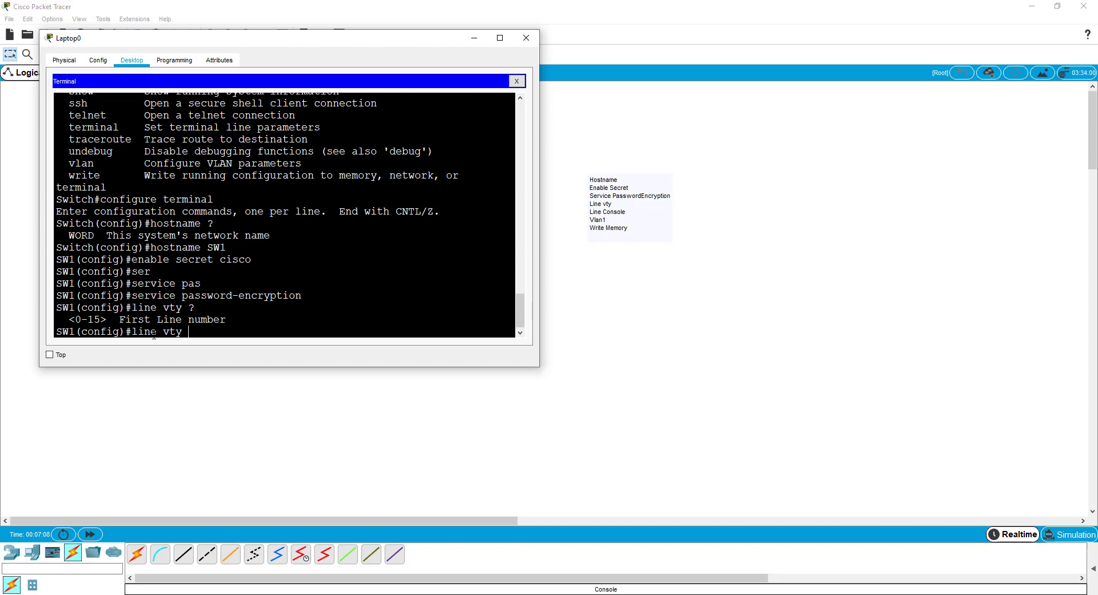
type("0 4")
key("Return")
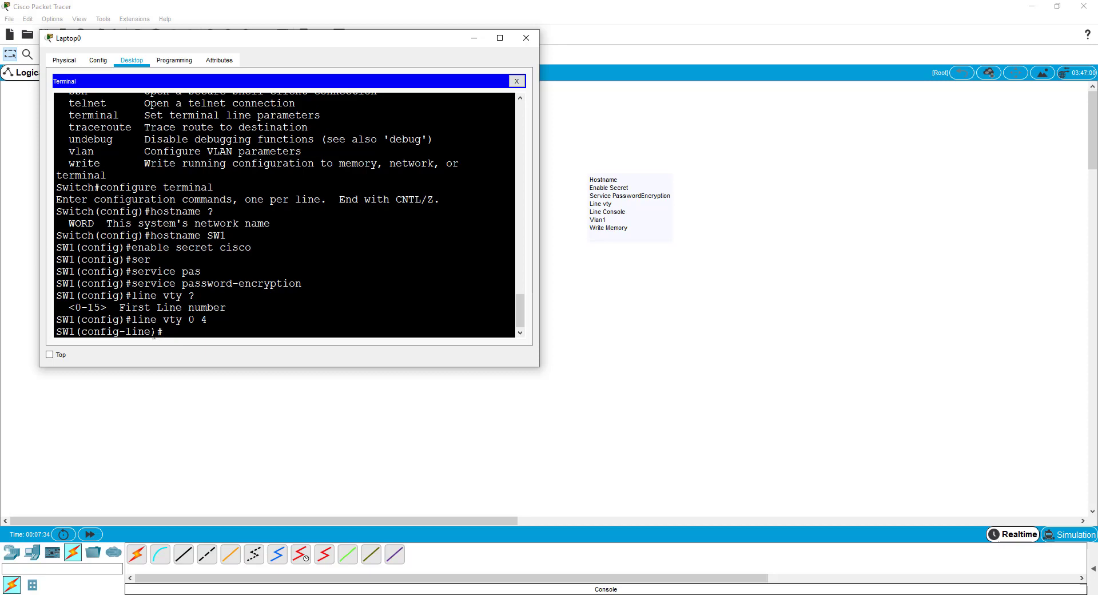
type("password ciscovty")
key("Return")
type("login")
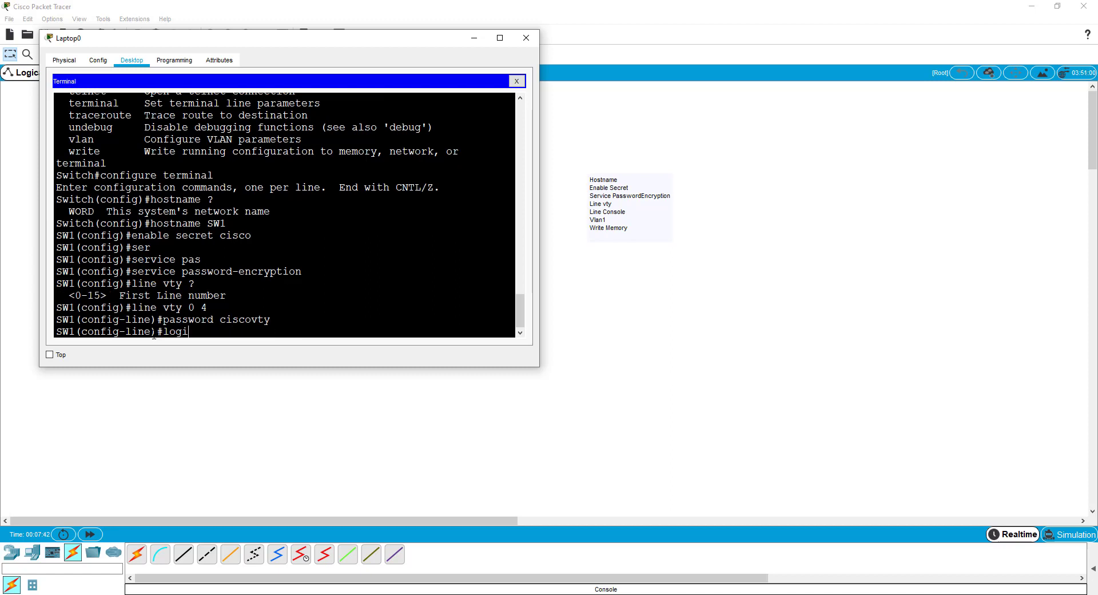
key("Return")
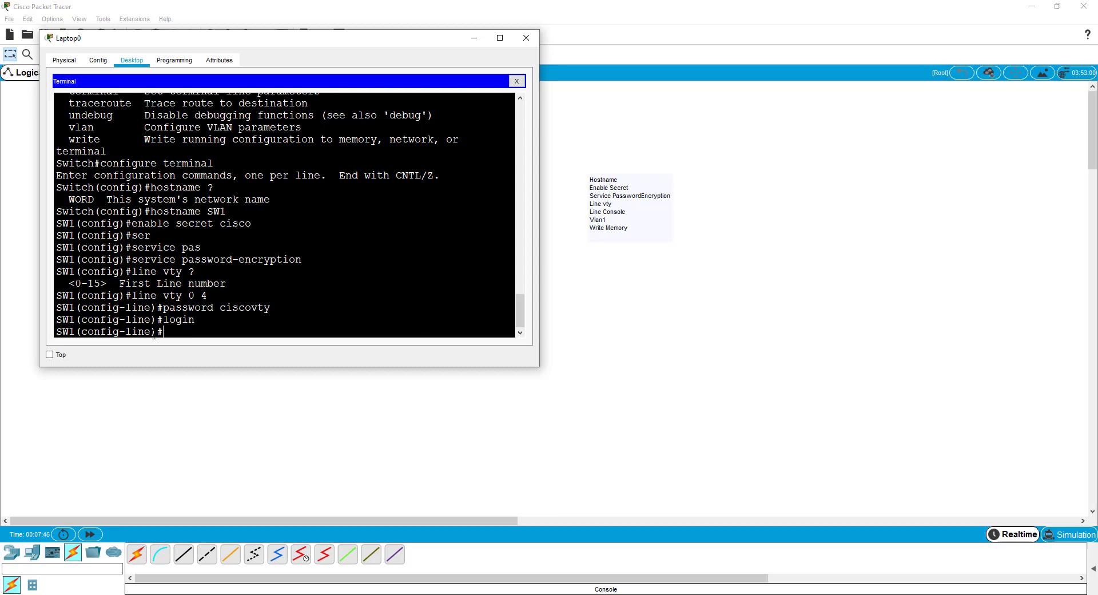
type("exit")
key("Return")
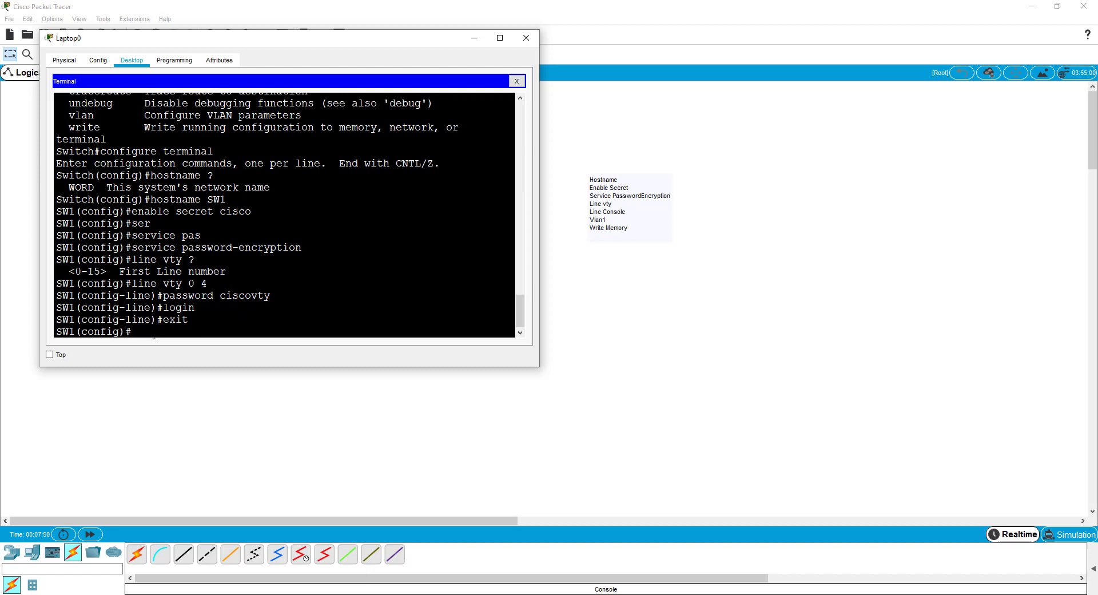
Check the line console help, enter line console 0 and set its console password.
type("line con")
type("sl")
type("ol")
type("e")
type(" ?")
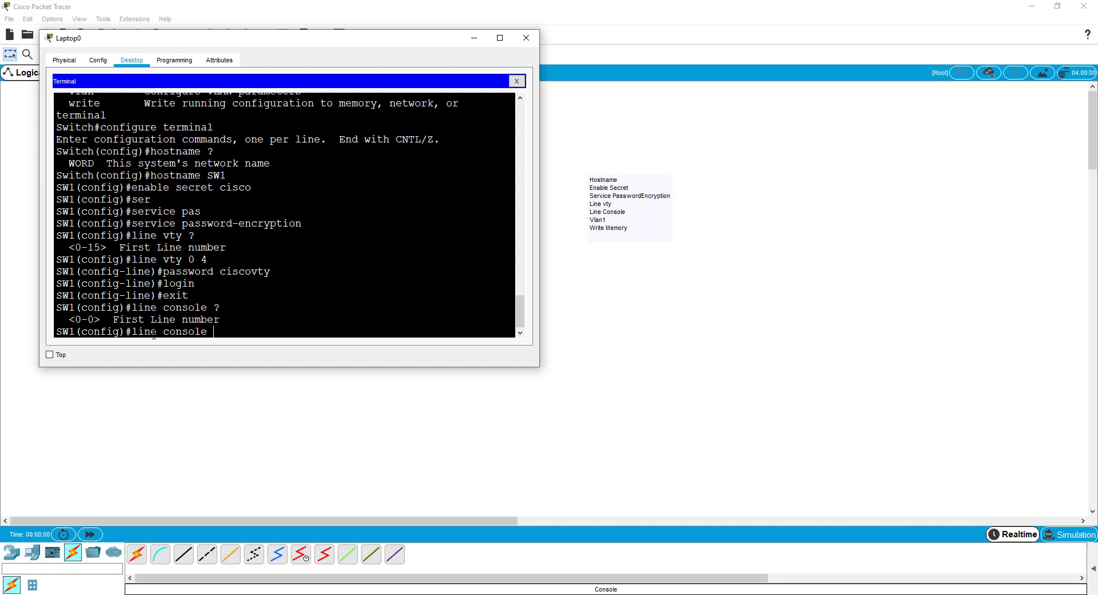
type("0")
key("Return")
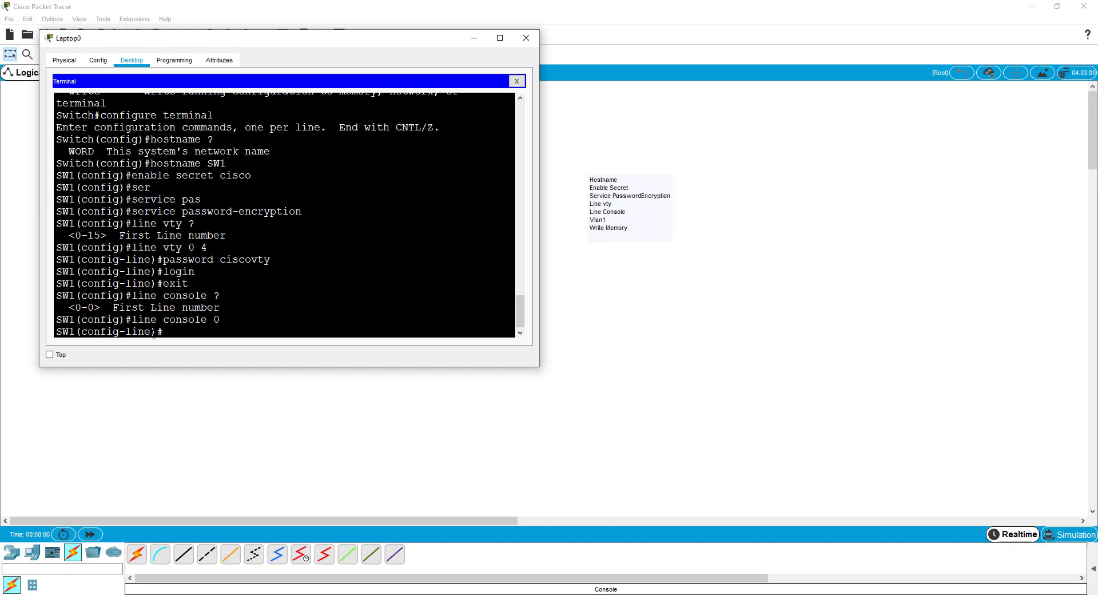
type("password ciscoconsole")
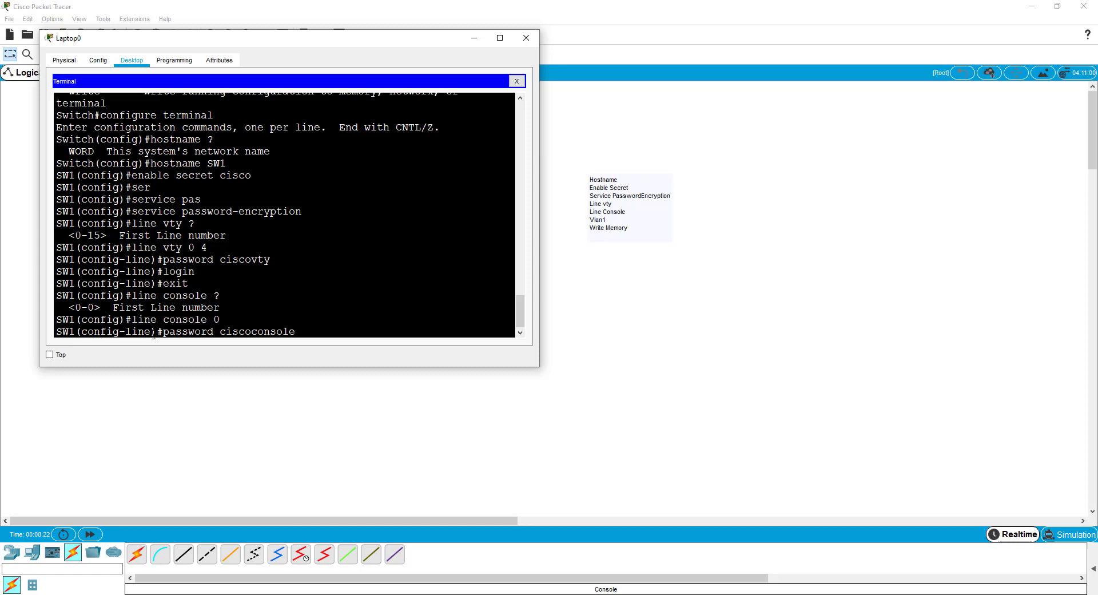
key("Return")
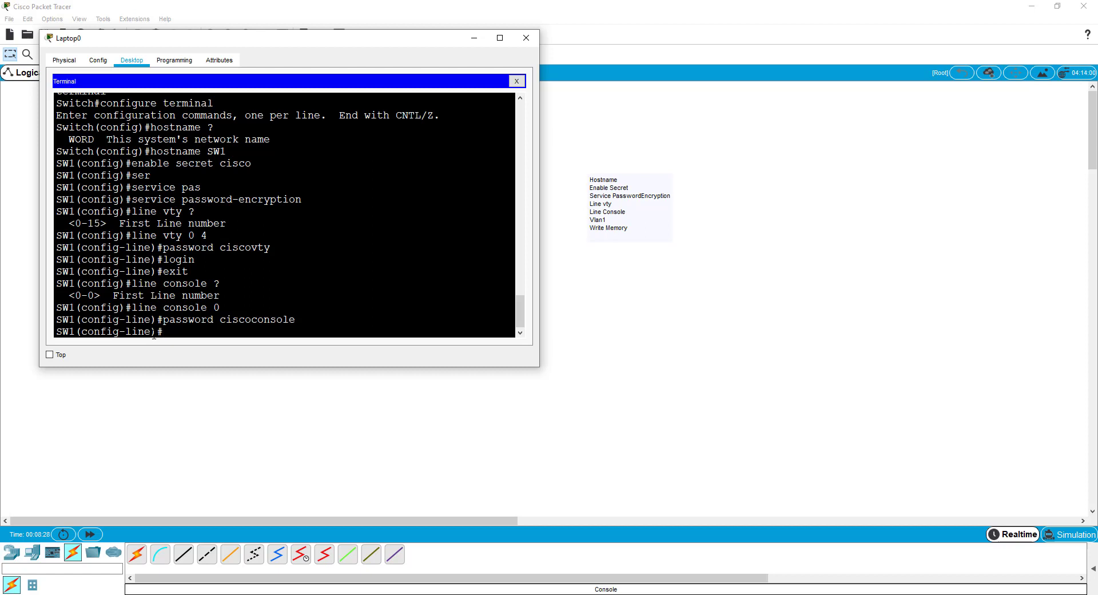
Enable login on console line 0 and return to global configuration mode.
type("login")
key("Return")
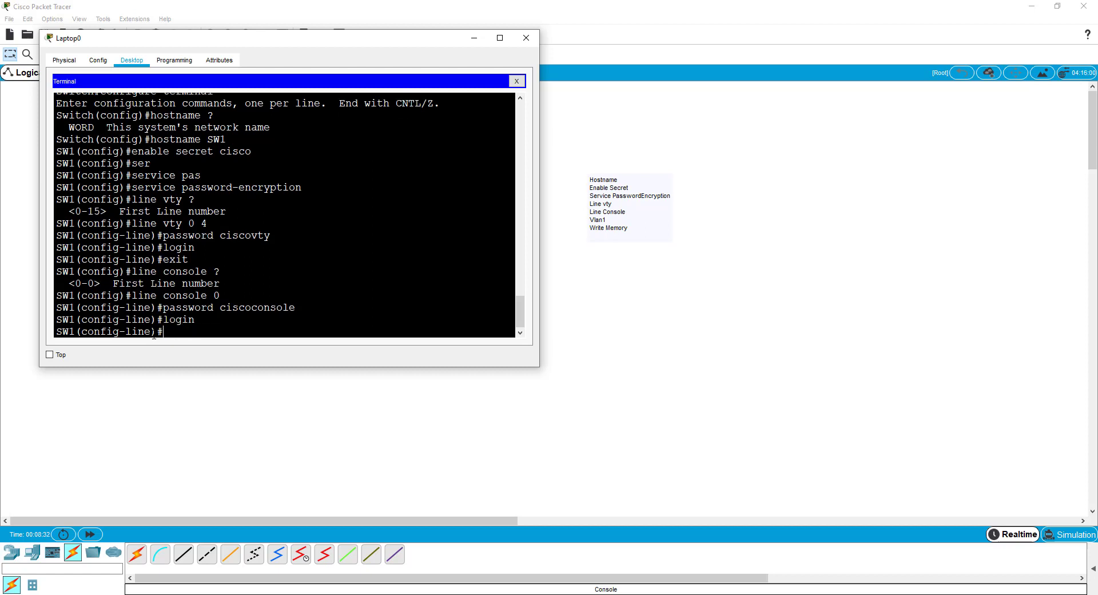
type("exit")
key("Return")
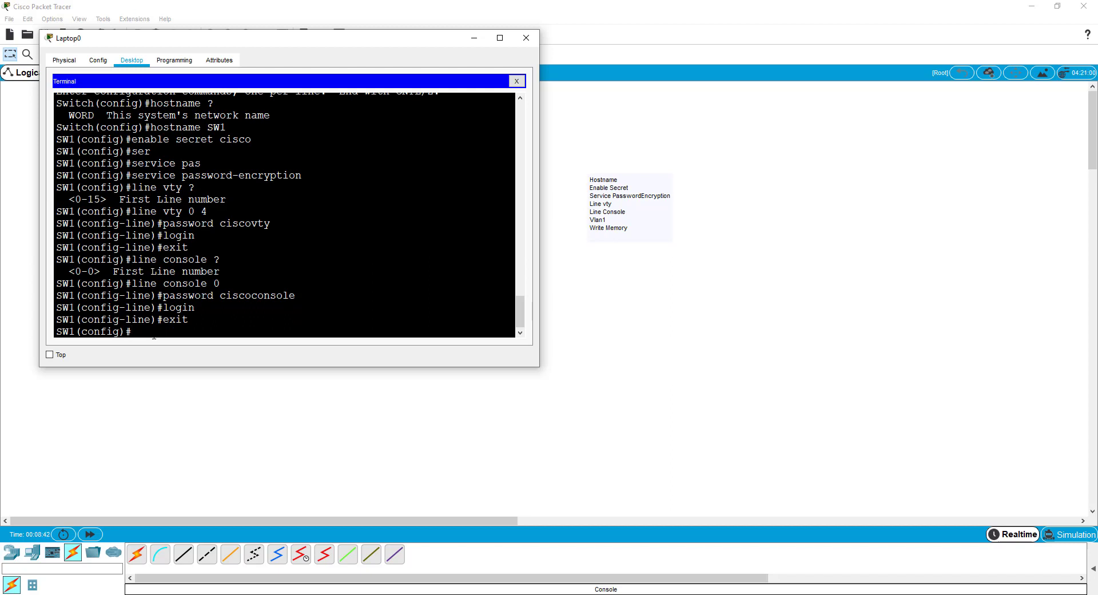
Display the running configuration with do show run and examine the encrypted enable secret, console and vty passwords through to the end.
type("do show")
type("run")
key("Return")
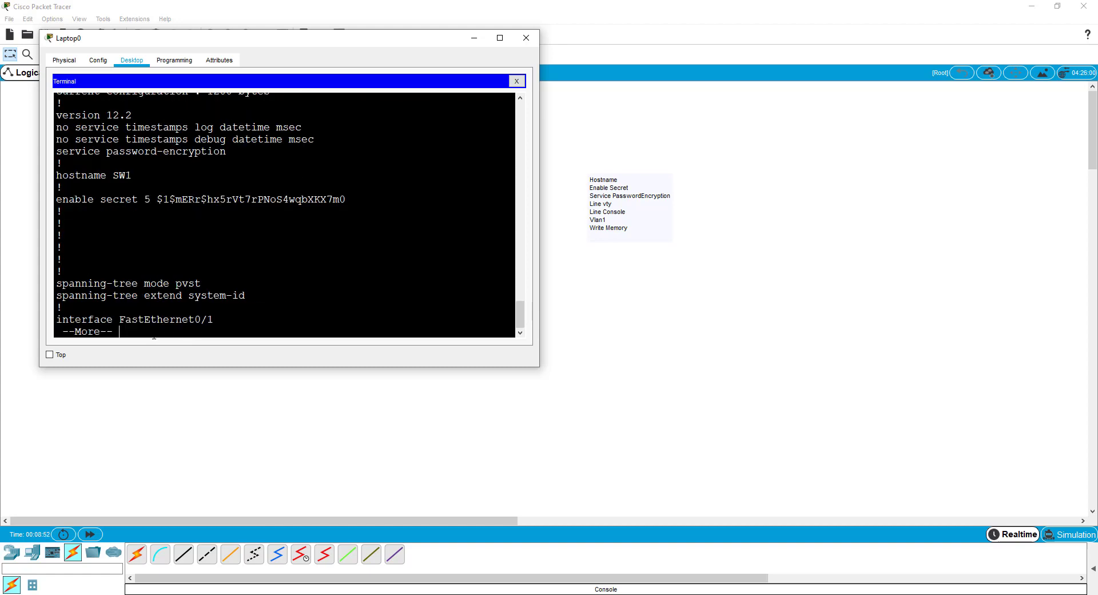
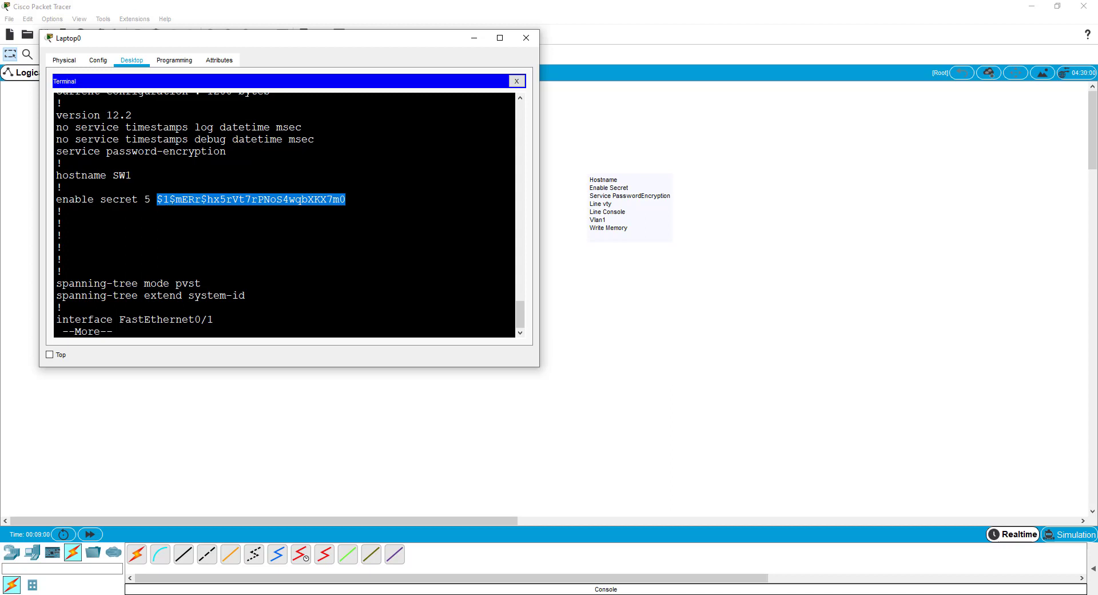
key("space")
key("space")
key("space")
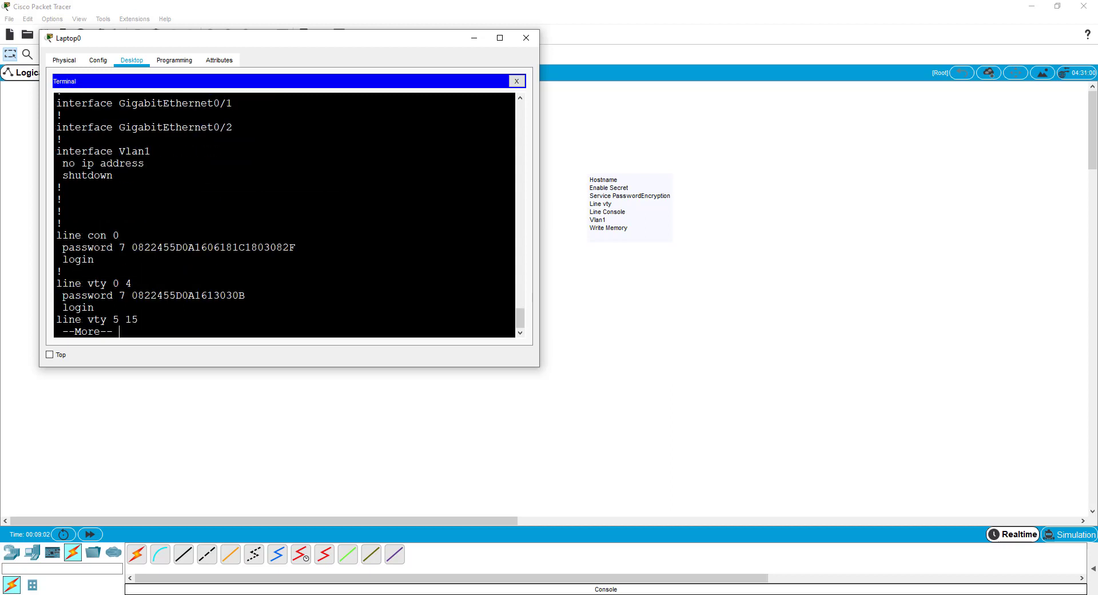
left_click_drag(56, 235, 289, 248)
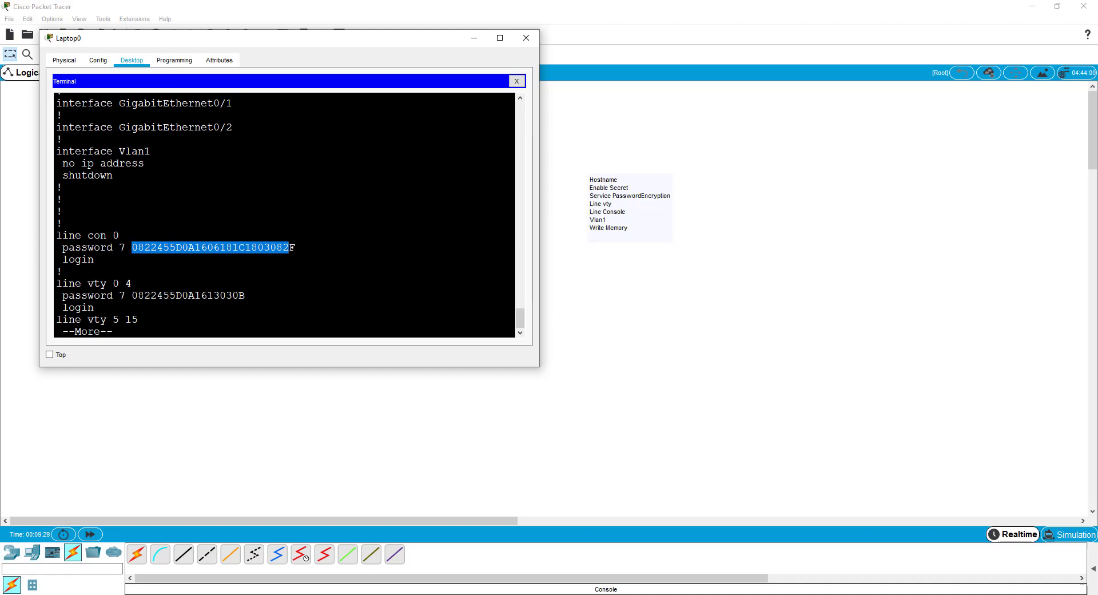
key("space")
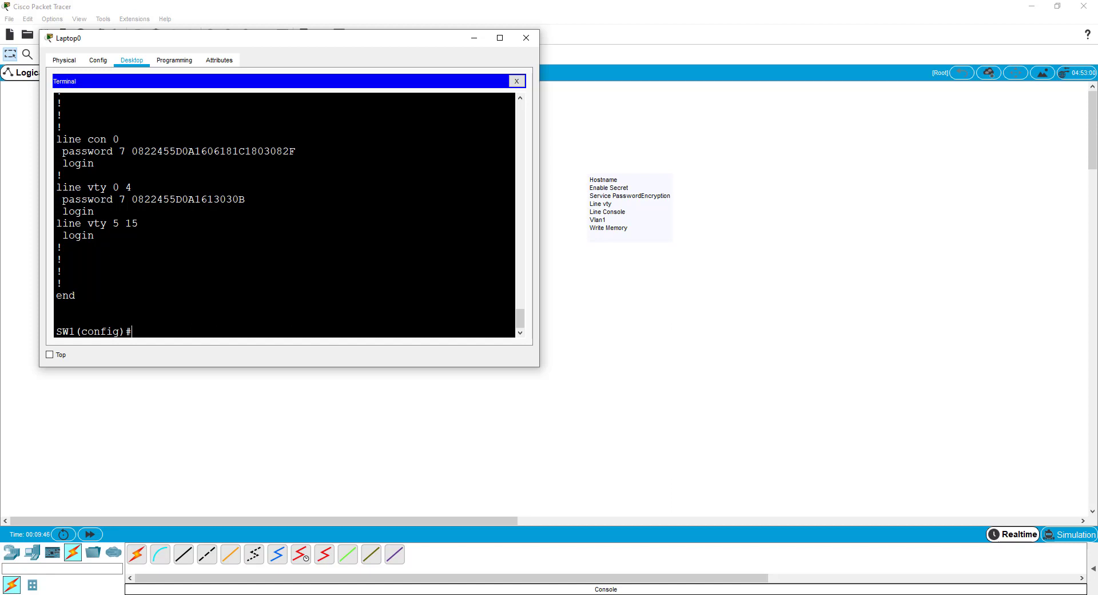
Display the interface summary from configuration mode with do show ip interface brief and examine the Vlan1 entry.
type("show ip interface b")
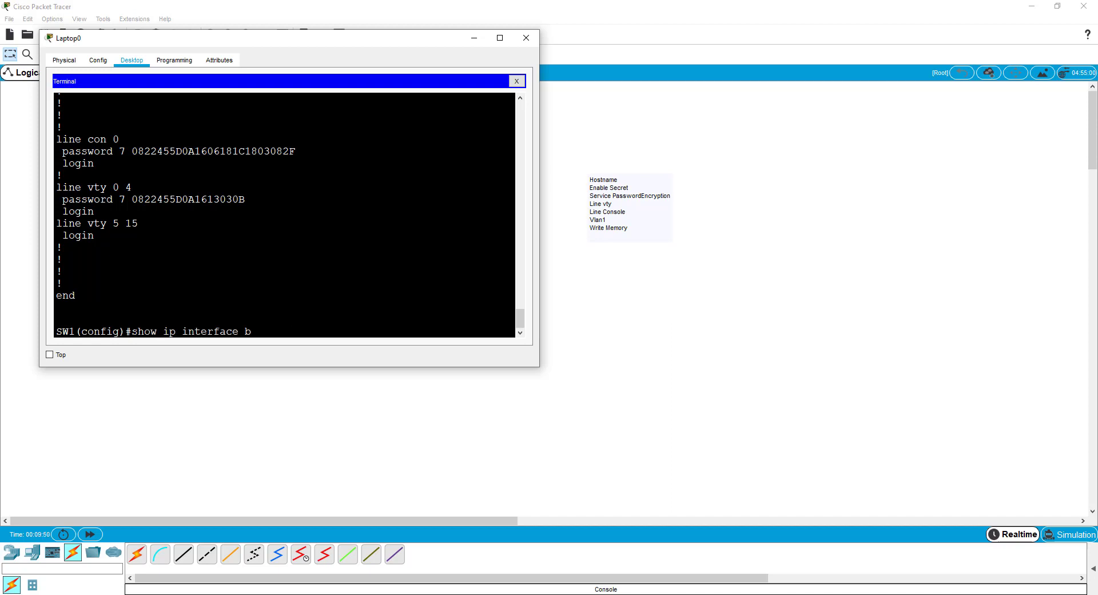
type("rief")
key("Return")
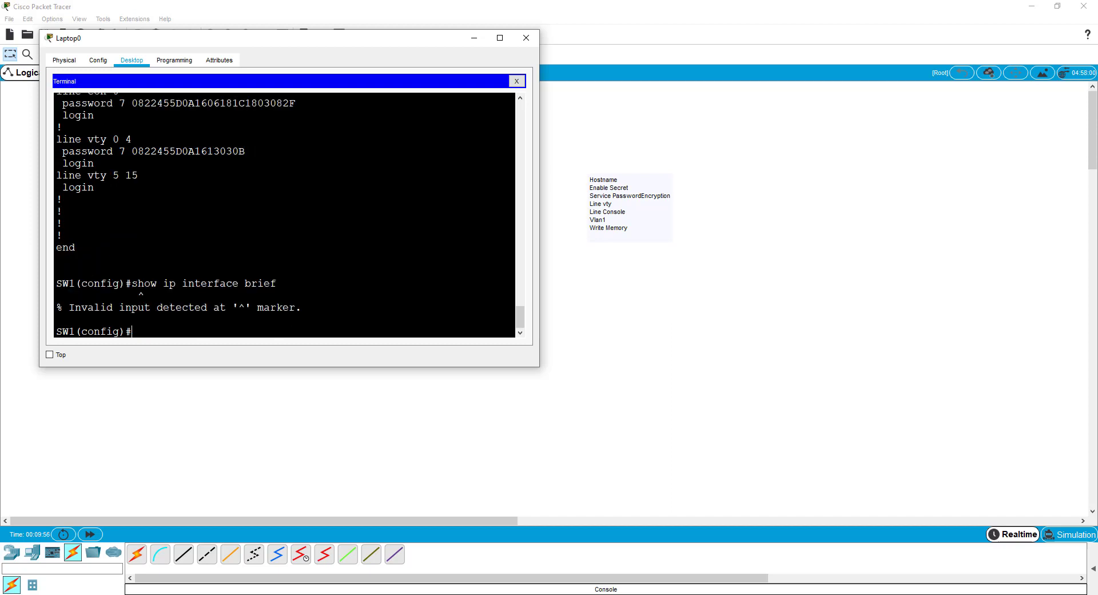
key("Up")
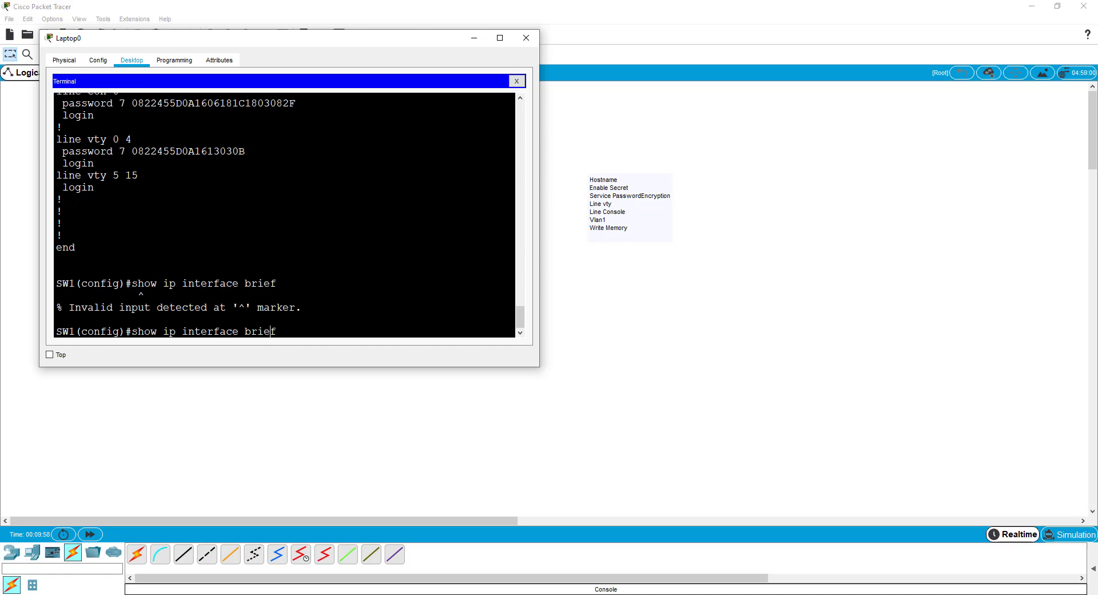
key("ctrl+a")
type("do")
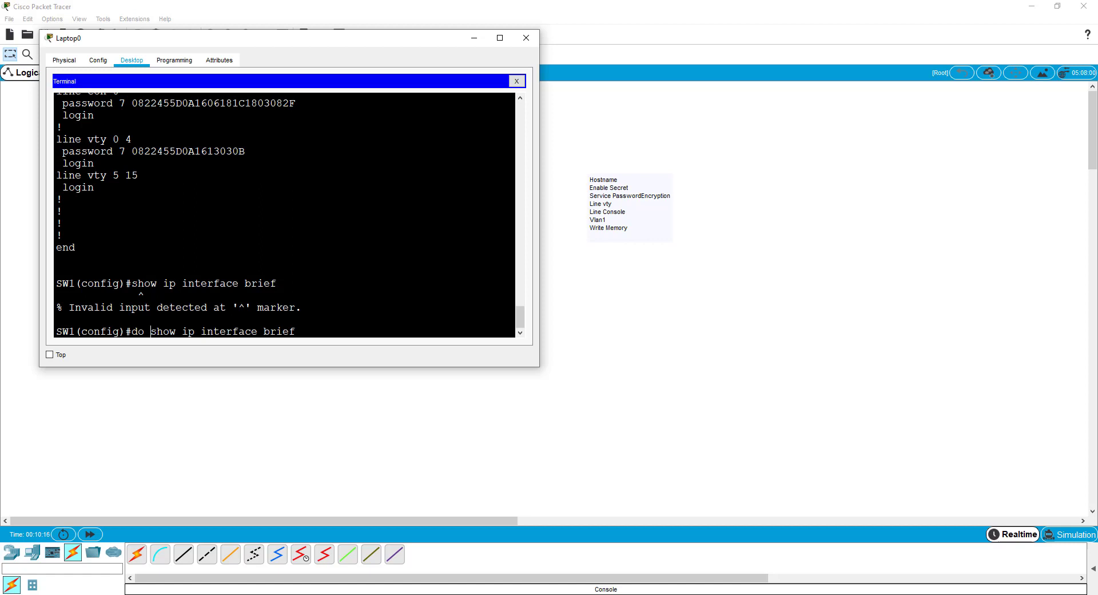
key("Return")
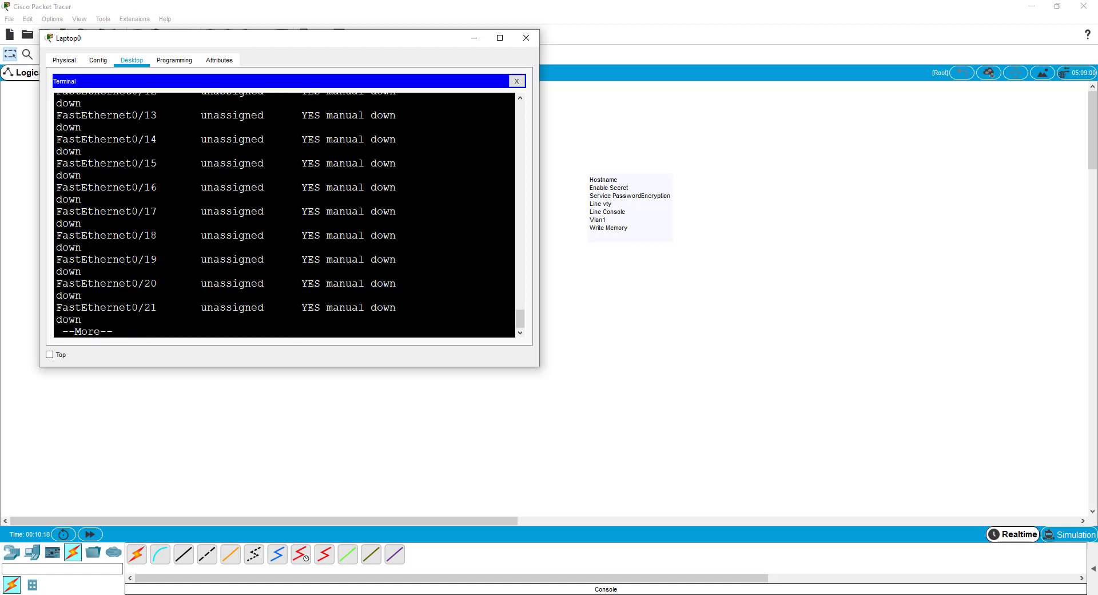
key("space")
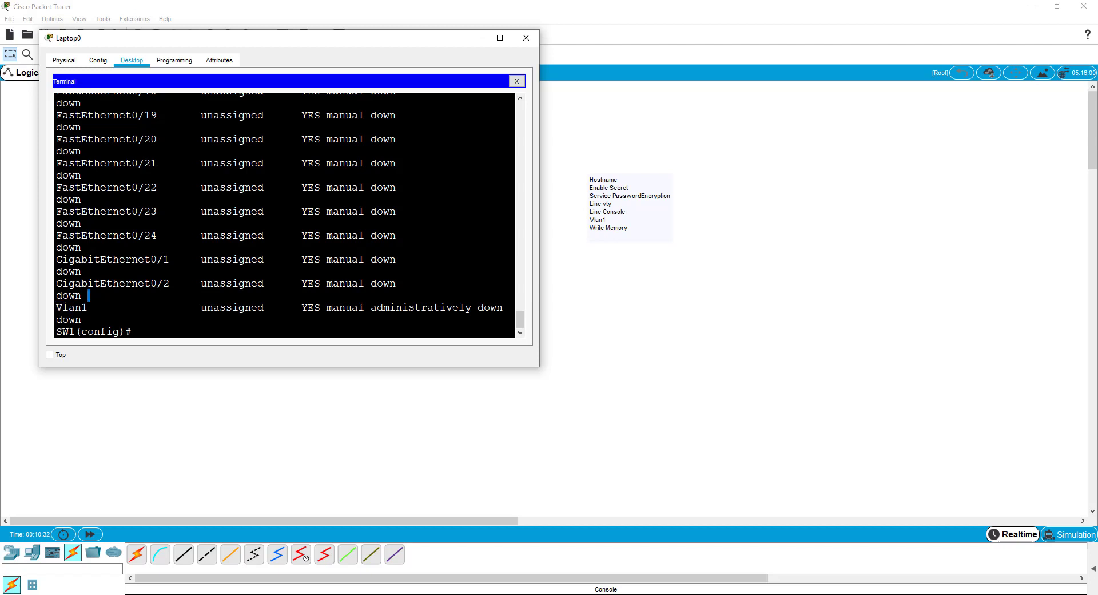
left_click_drag(57, 307, 258, 307)
Enter interface vlan1 and assign it the IP address 192.168.1.10 with subnet mask 255.255.255.0.
type("inter")
key("Tab")
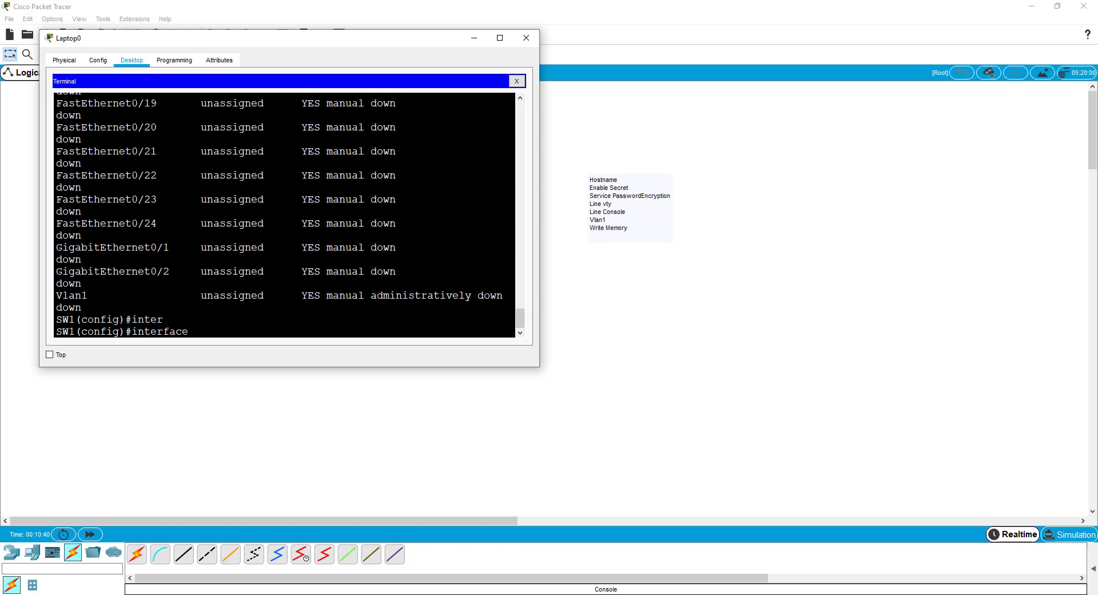
type("vlan1")
key("Return")
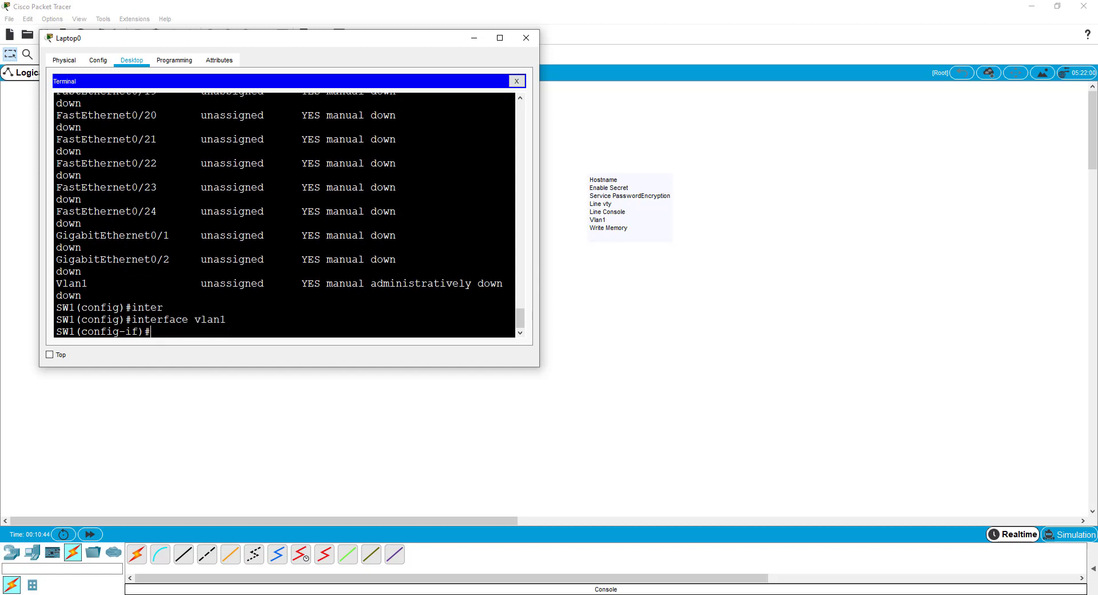
type("ip add")
key("Tab")
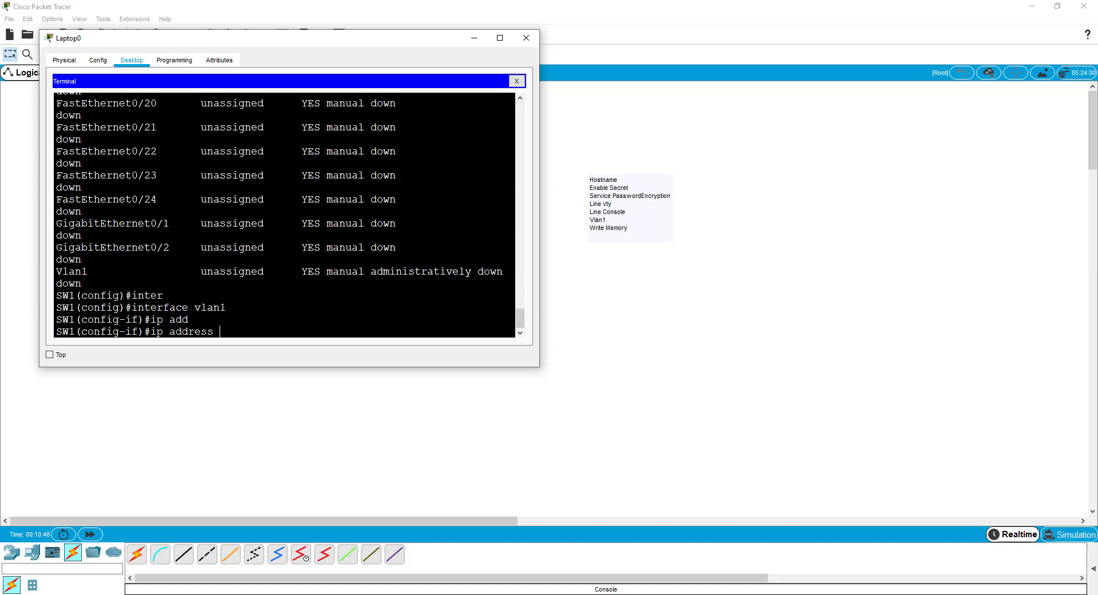
type("192.168.1.10")
type("255.255.255.0")
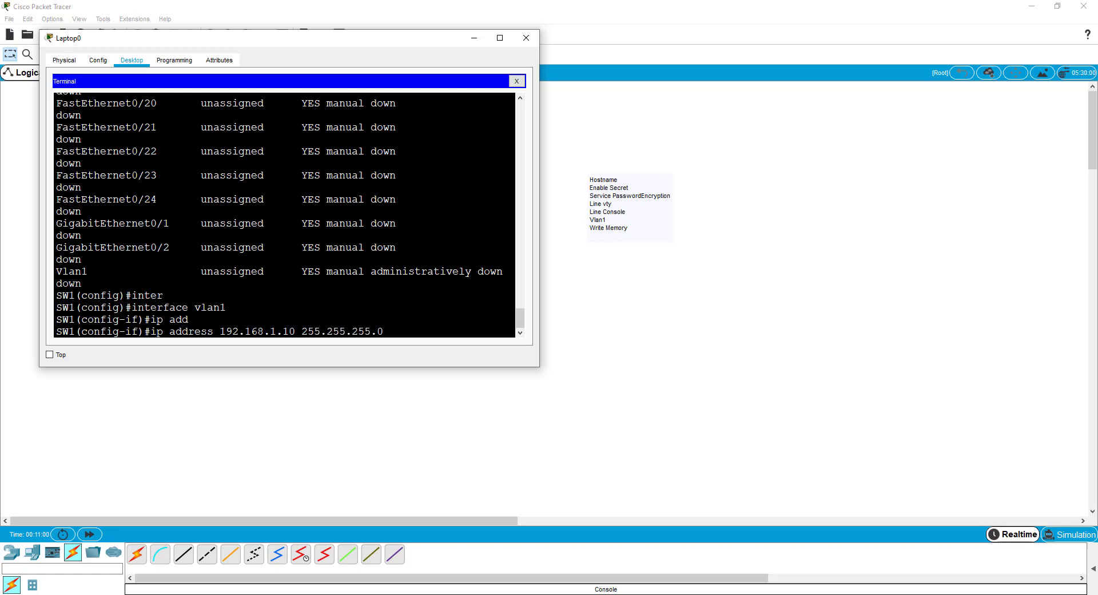
key("Return")
Activate the Vlan1 interface with the command no shutdown.
type("n")
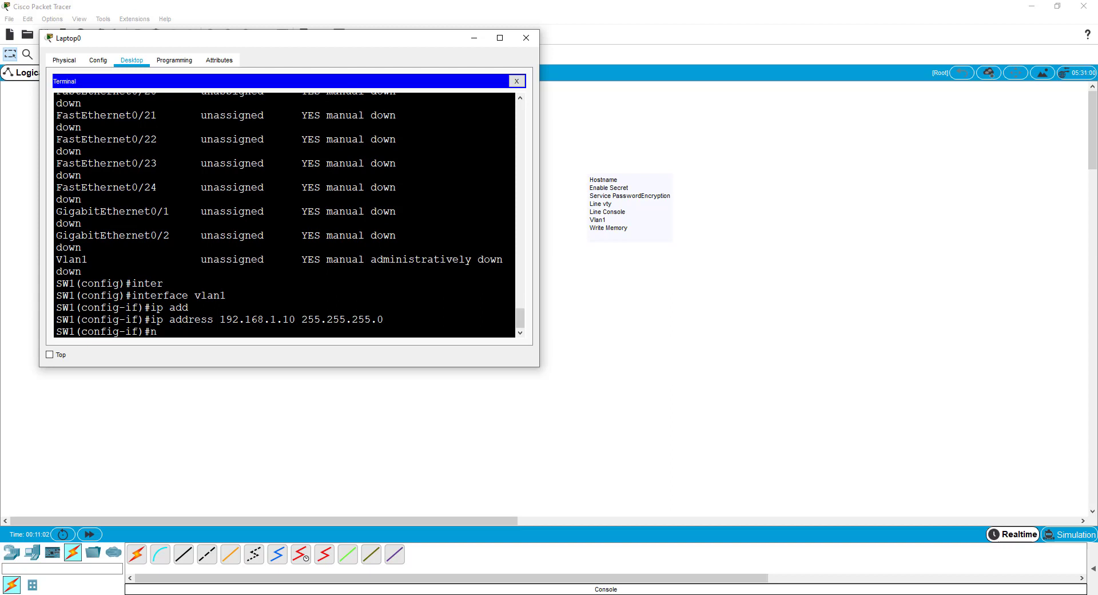
type("o shut")
key("Tab")
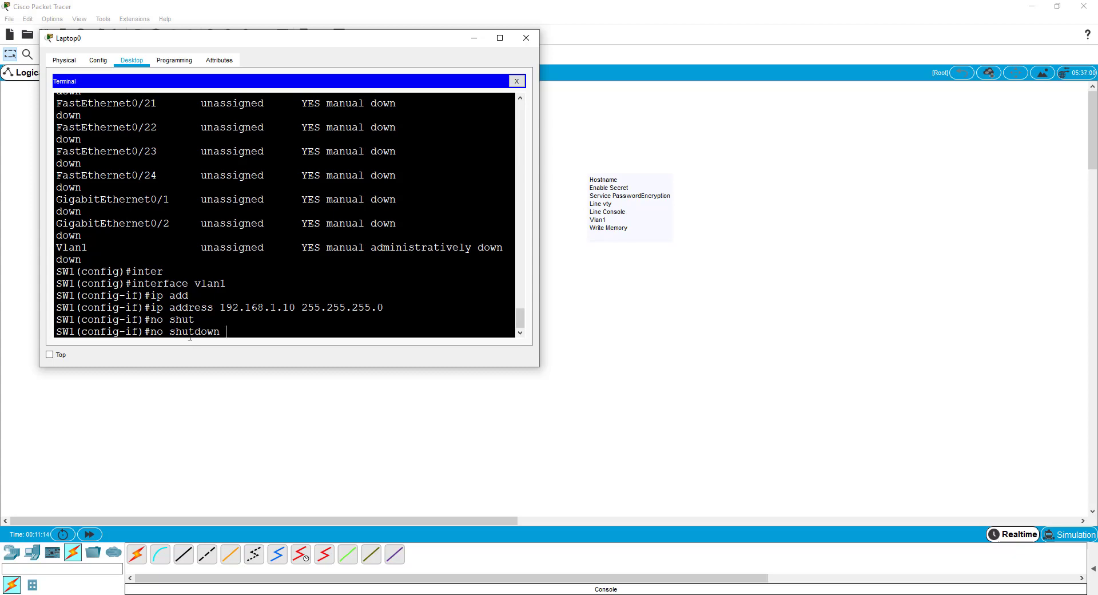
key("Return")
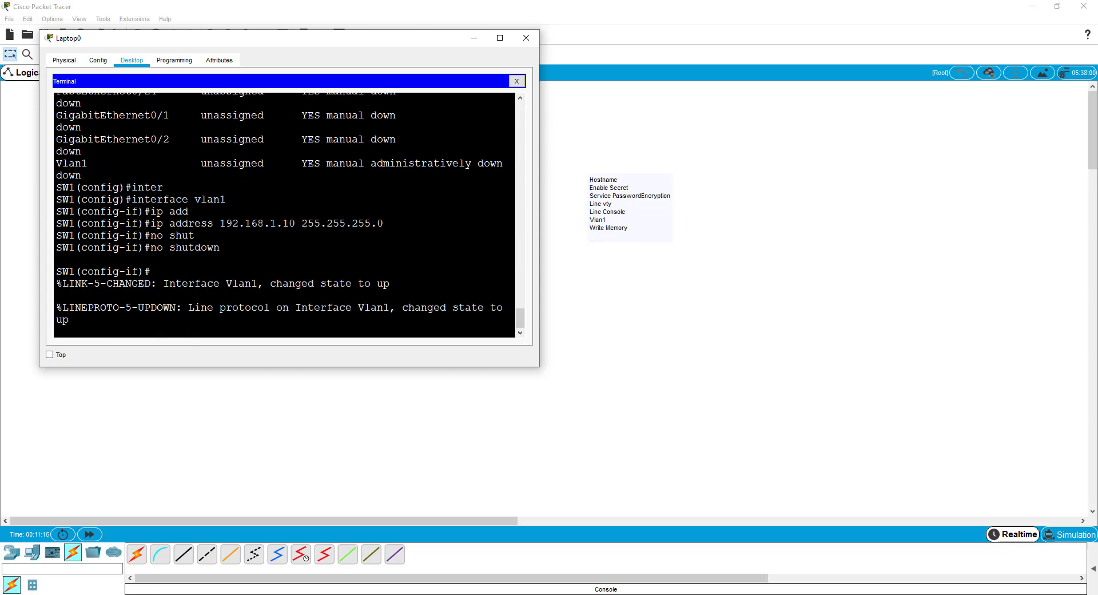
Move the laptop's terminal window clear of the topology and open PC0's IP configuration.
left_click_drag(304, 40, 829, 81)
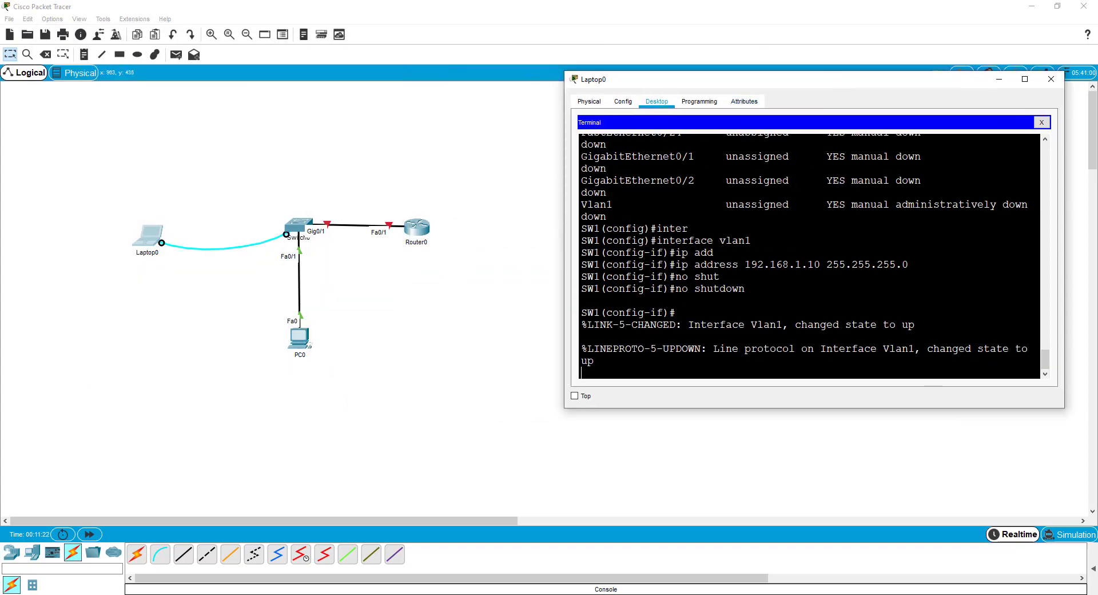
scroll(810, 258, "up", 5)
left_click_drag(737, 76, 901, 71)
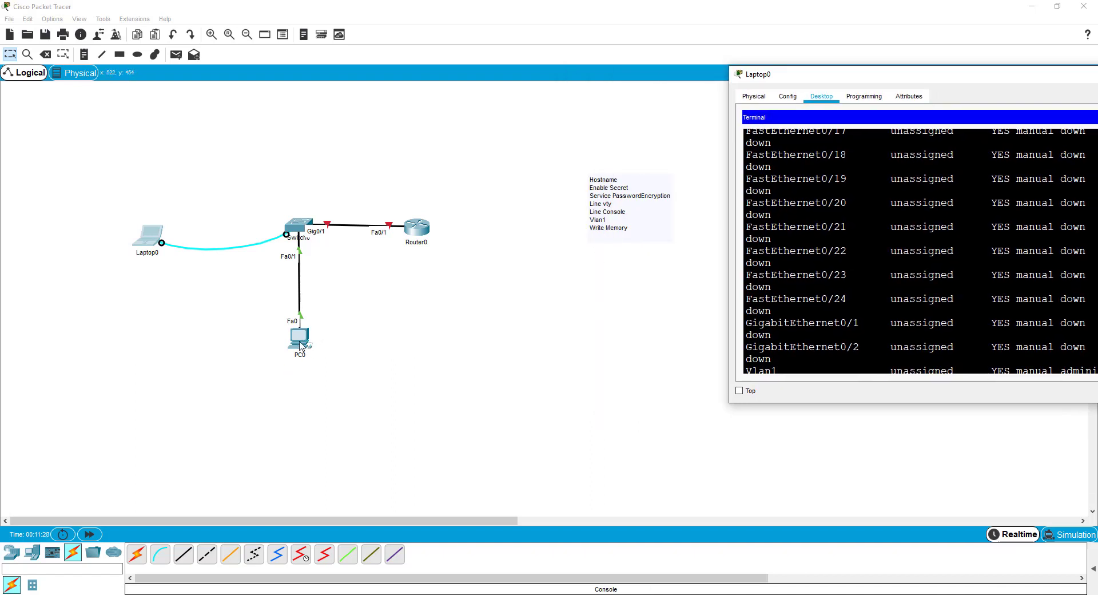
left_click(299, 343)
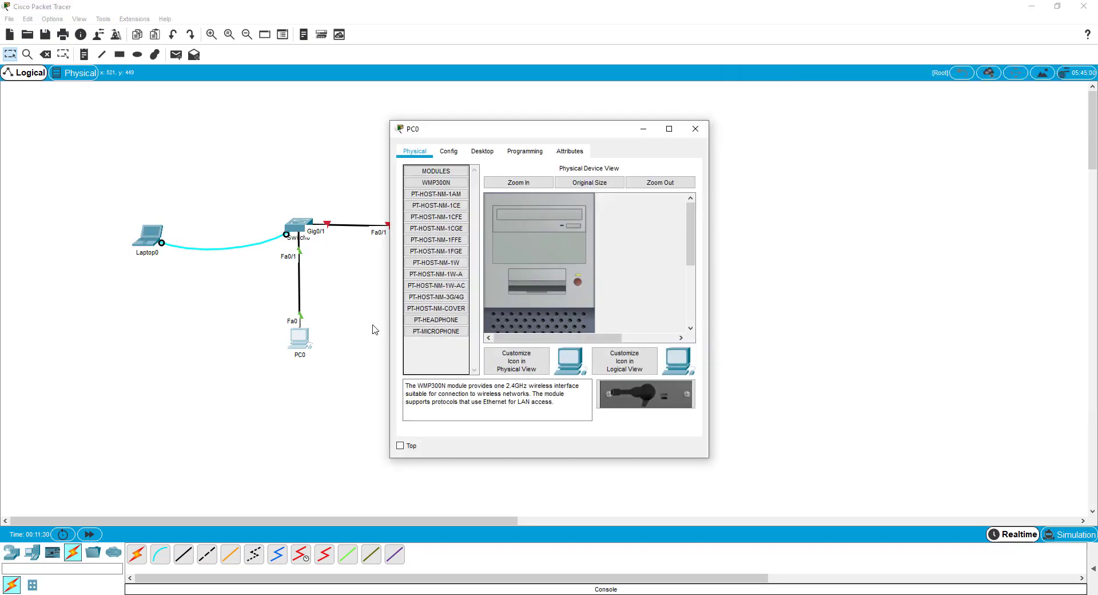
left_click(489, 153)
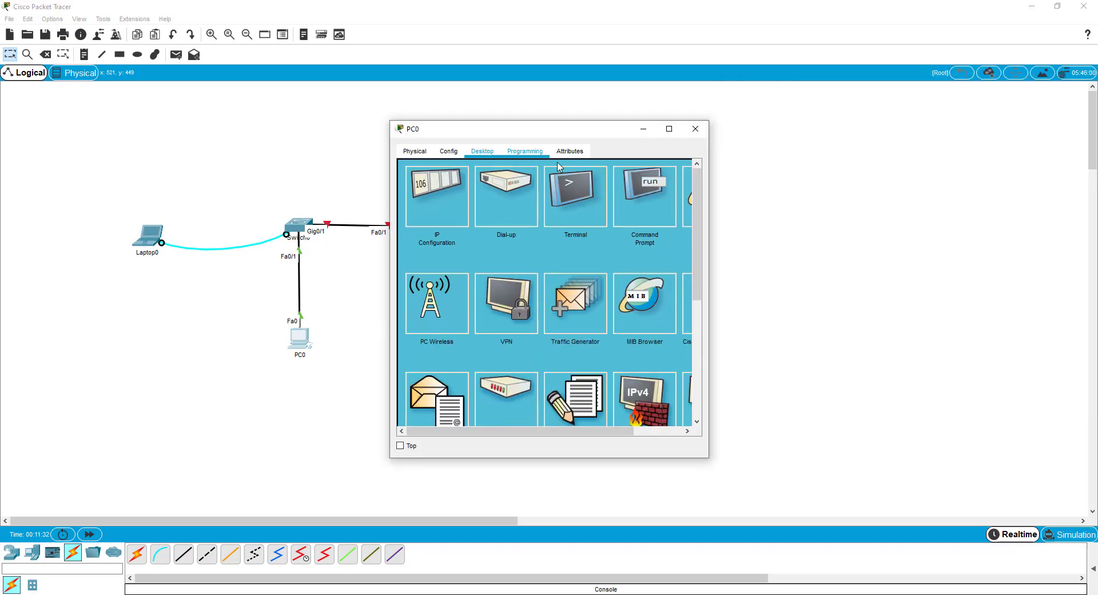
left_click(431, 200)
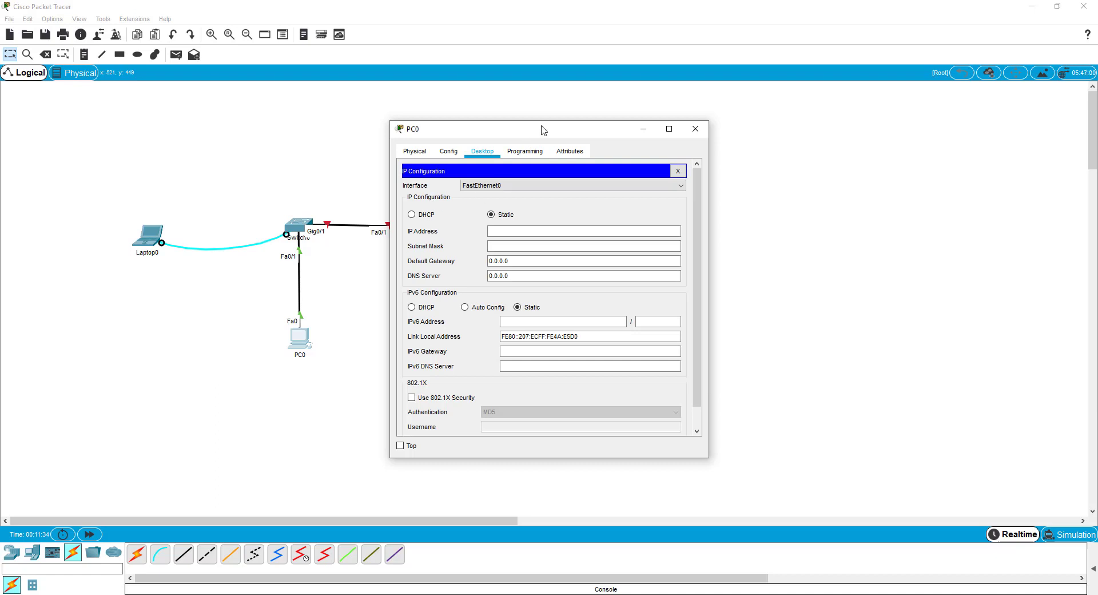
left_click_drag(542, 130, 308, 147)
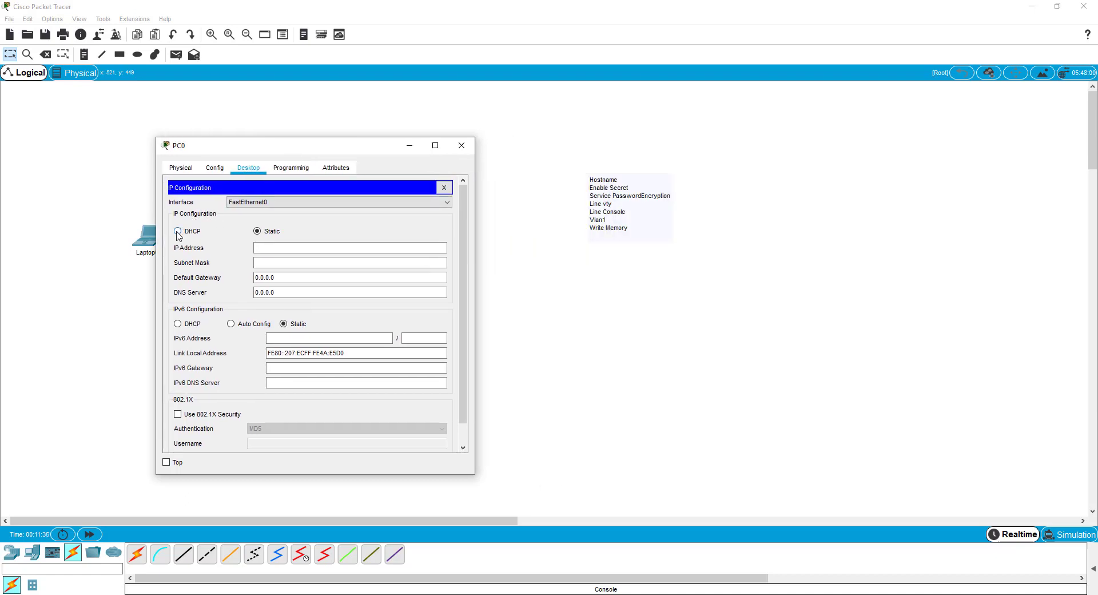
Give PC0 the static IP address 192.168.1.11 with subnet mask 255.255.255.0 and close its IP configuration.
left_click(178, 232)
left_click(256, 231)
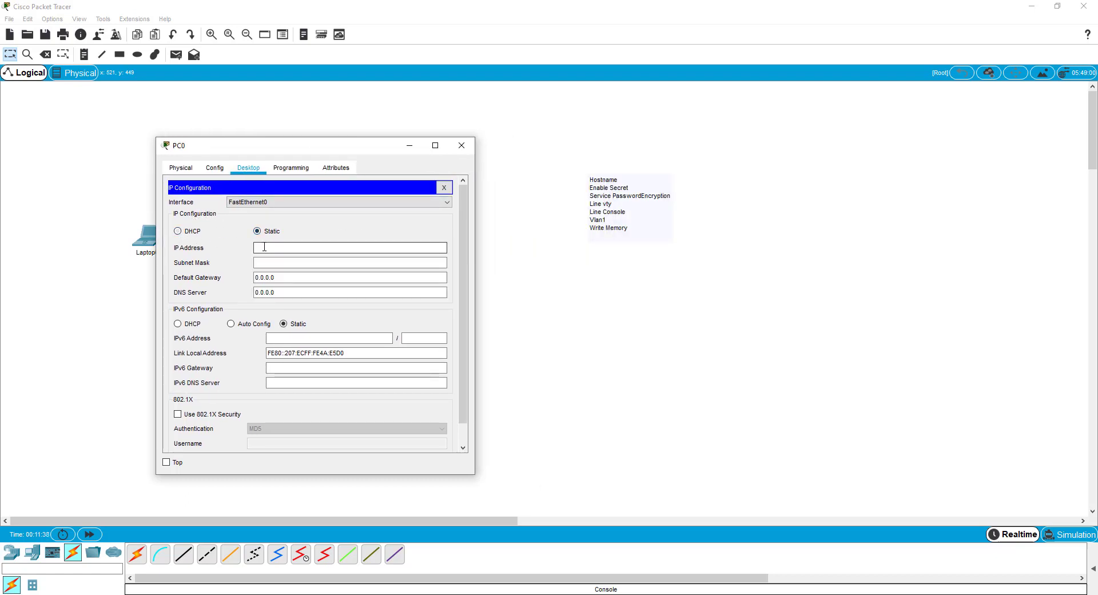
left_click(266, 248)
type("192")
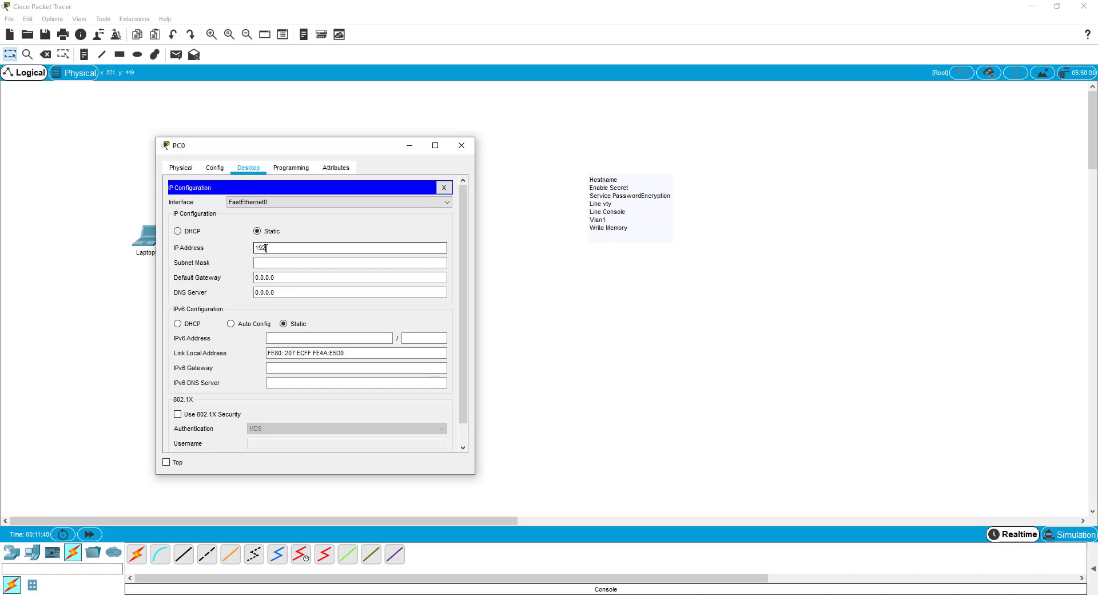
type(".168.1.11")
left_click(276, 263)
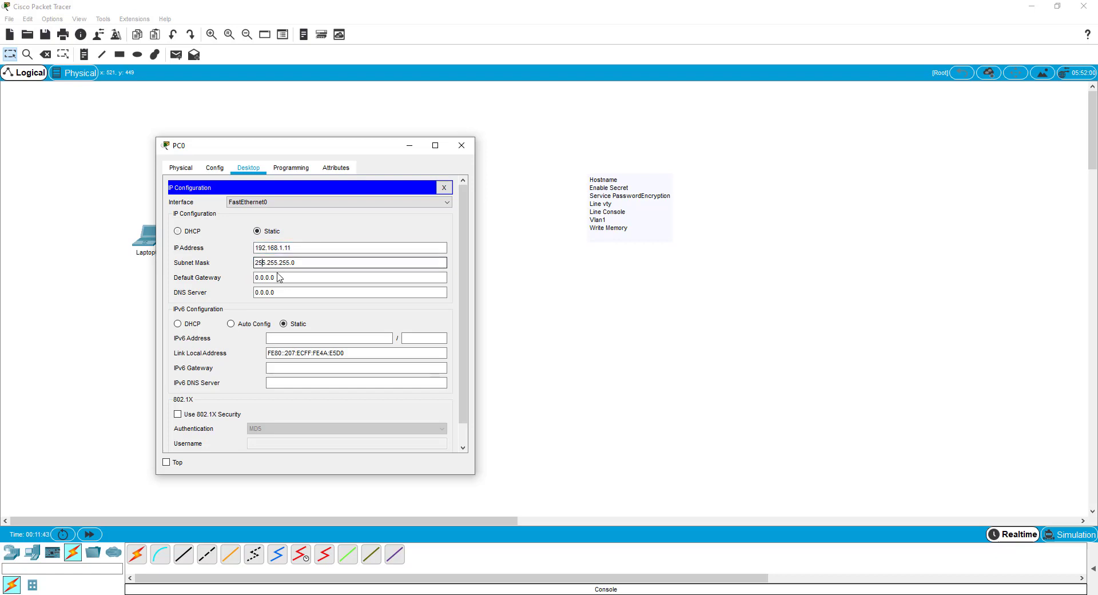
left_click(291, 279)
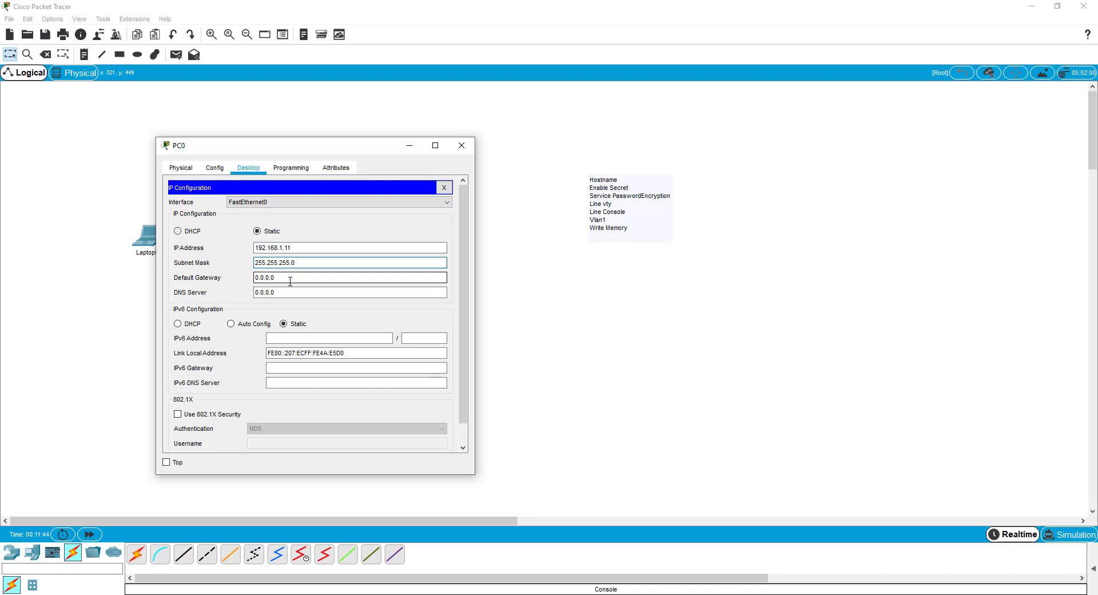
left_click(443, 188)
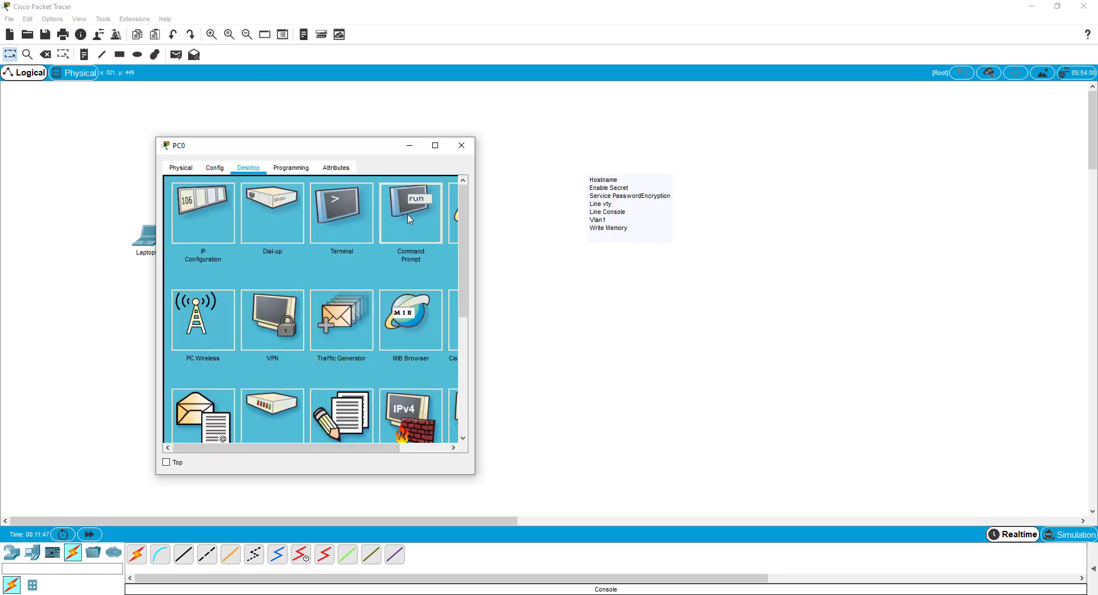
Open a Telnet session from PC0's command prompt to the switch at 192.168.1.10.
left_click(411, 200)
type("telnet")
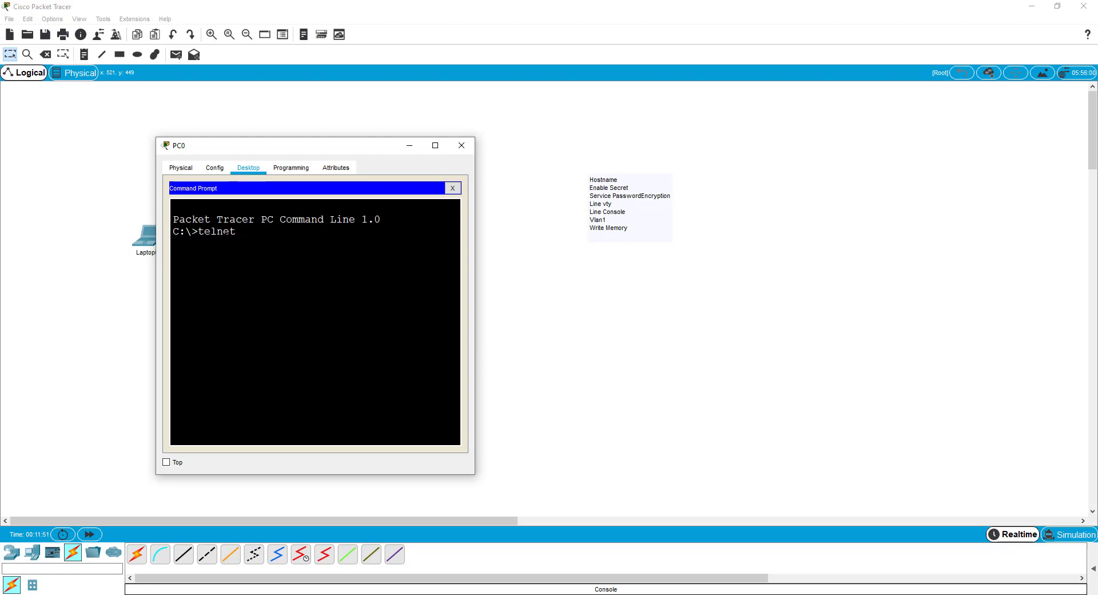
type(" 192.168.1.10")
left_click_drag(255, 150, 256, 227)
key("Return")
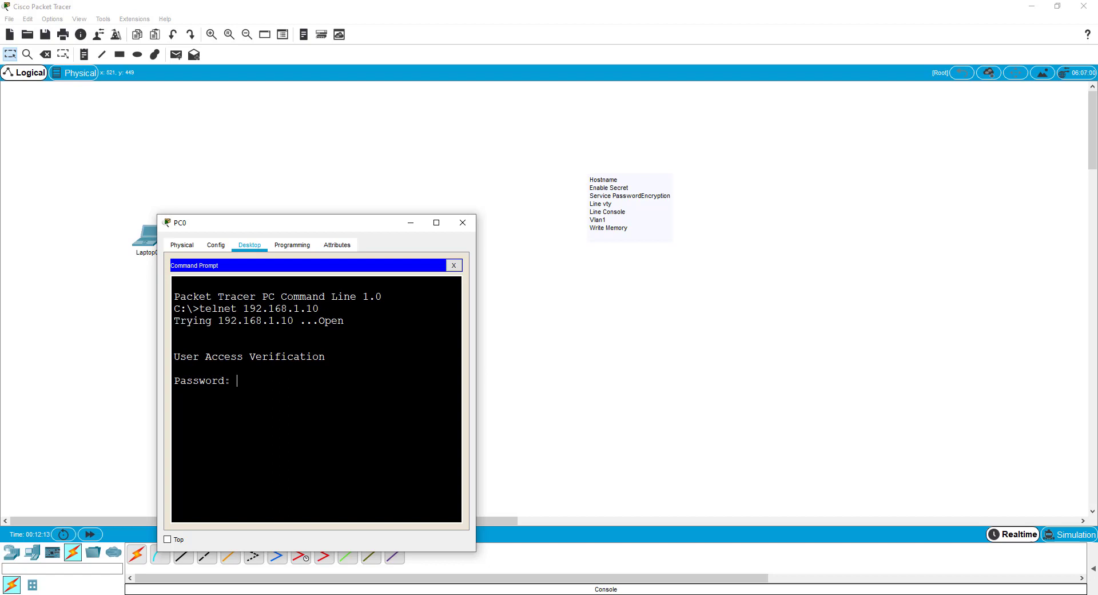
Log in to the switch's Telnet session with the line password and enter privileged mode with the enable password.
key("Return")
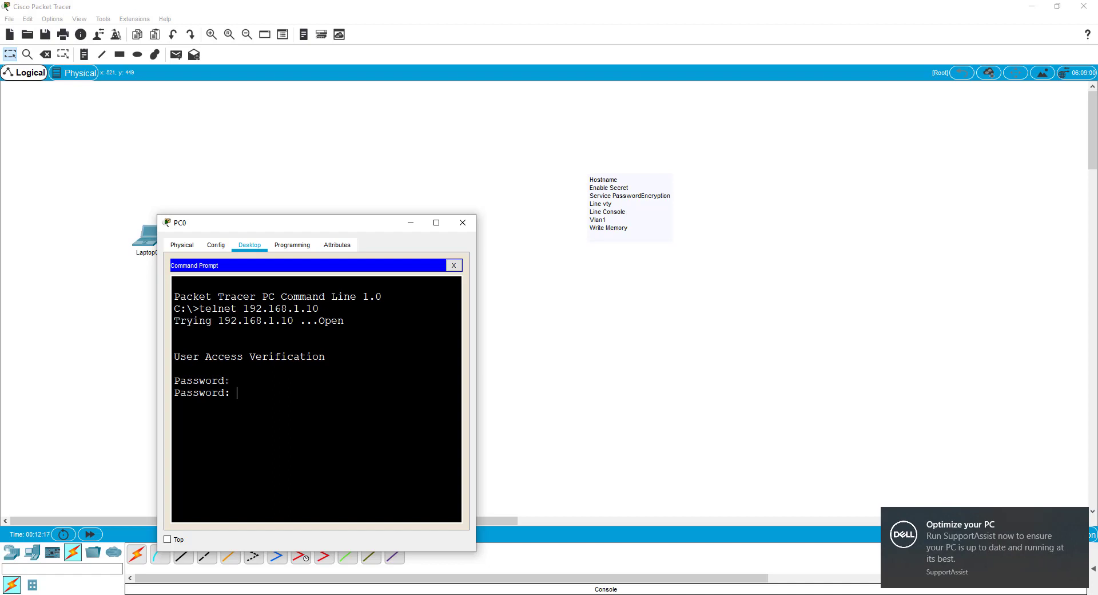
key("Return")
type("en")
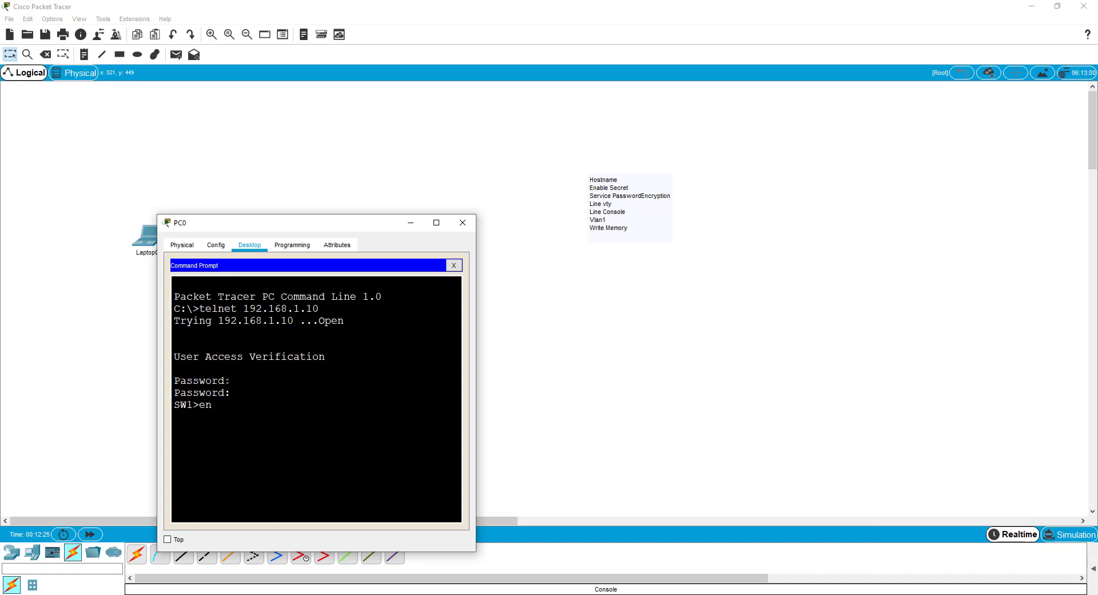
key("Return")
key("Return")
Display the switch's running configuration with show run and review its Vlan1, console and vty line settings.
type("show run")
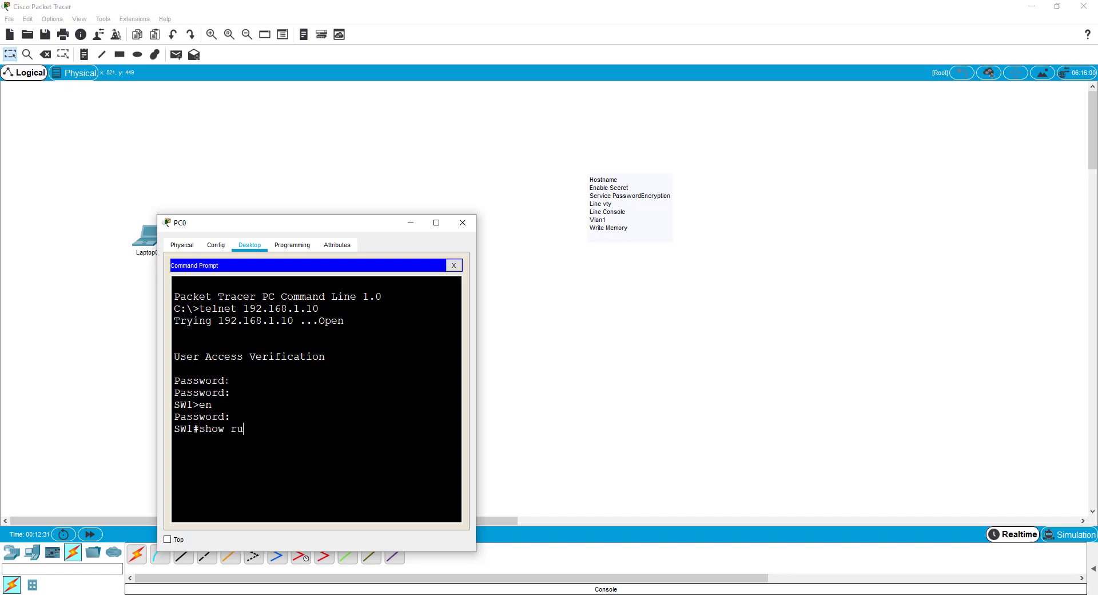
key("Return")
key("space")
key("space")
key("space")
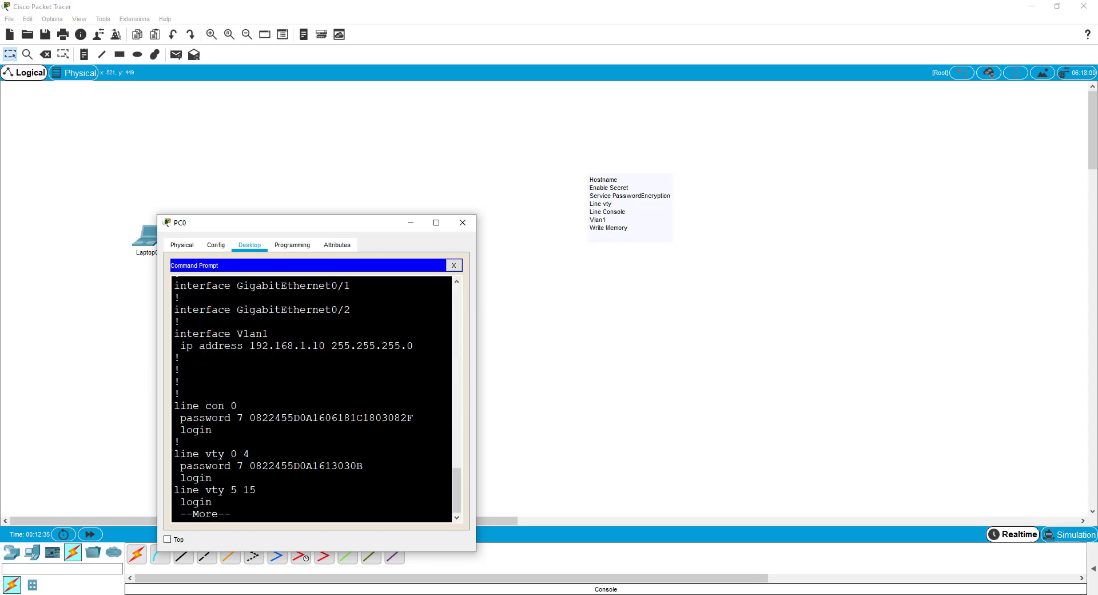
key("space")
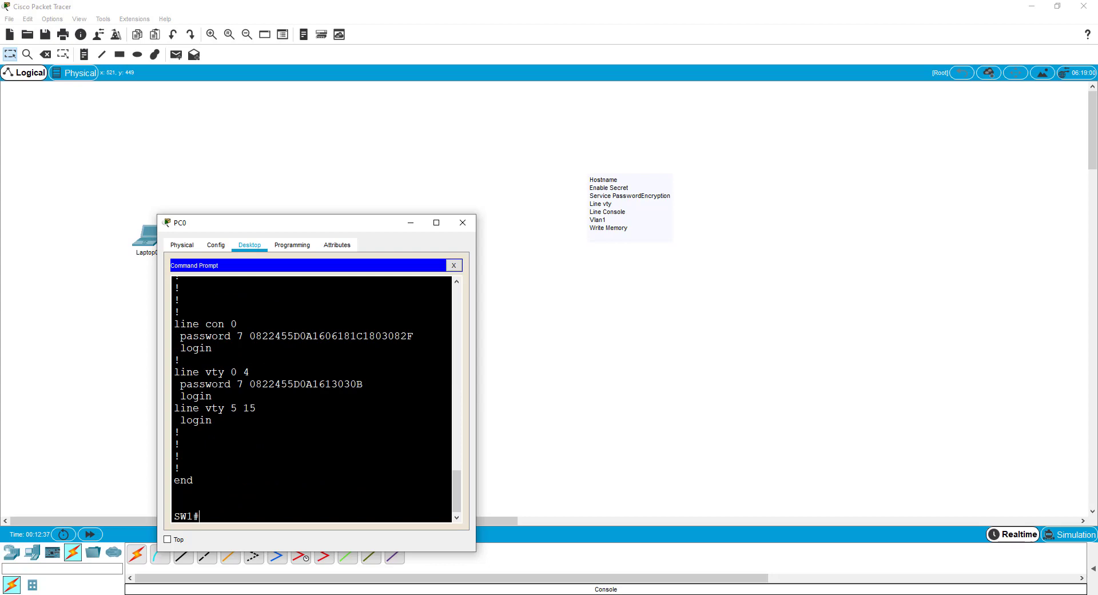
scroll(312, 400, "up", 20)
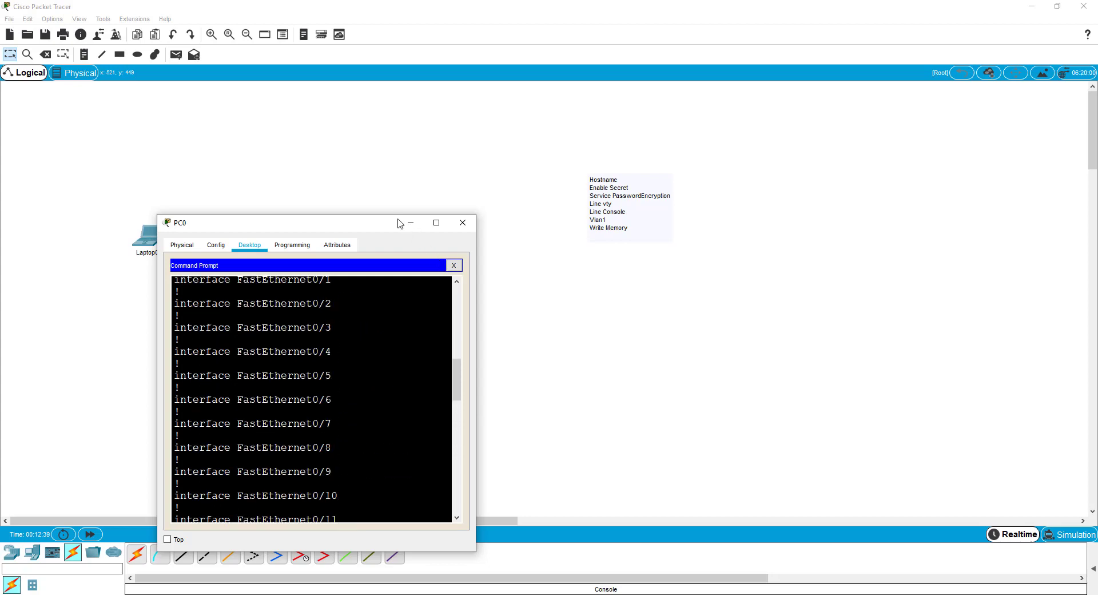
left_click_drag(380, 221, 409, 67)
scroll(338, 246, "down", 7)
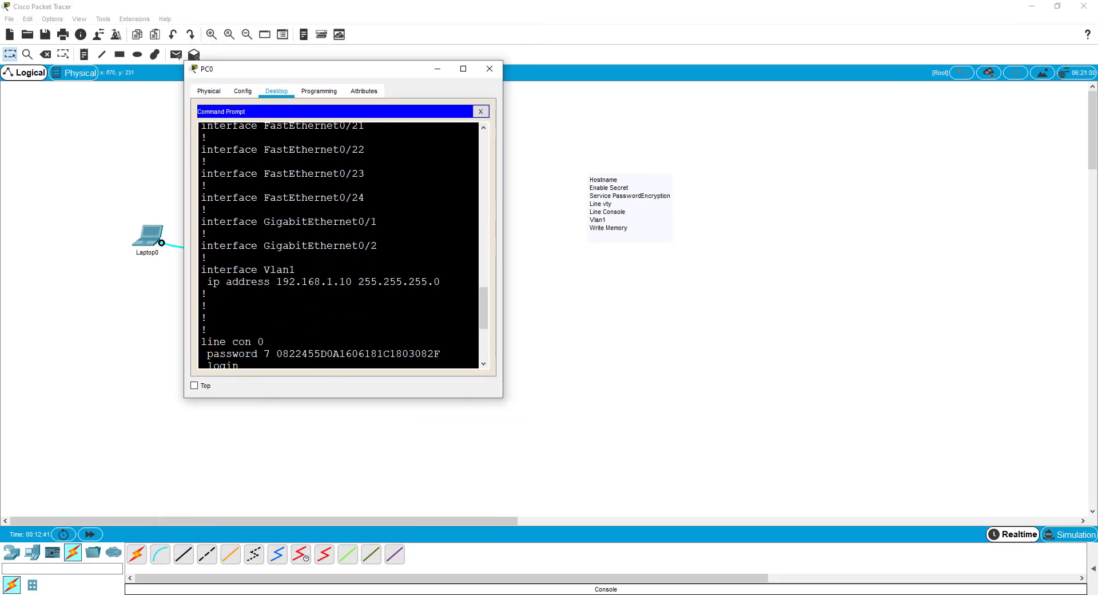
scroll(338, 246, "down", 5)
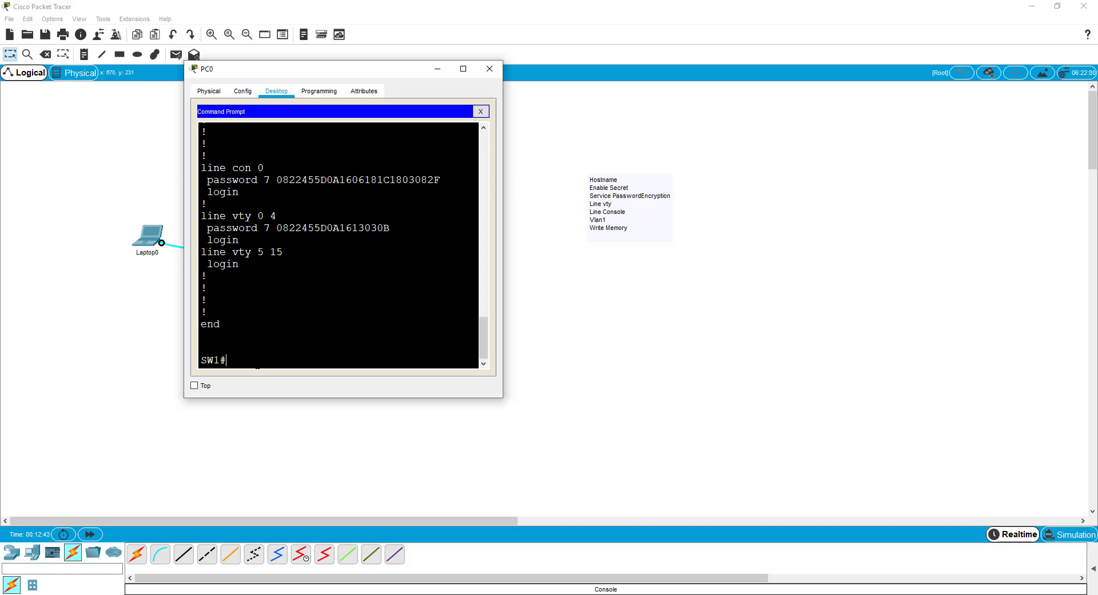
Save the switch's configuration with the command write memory.
type("write mem")
key("Tab")
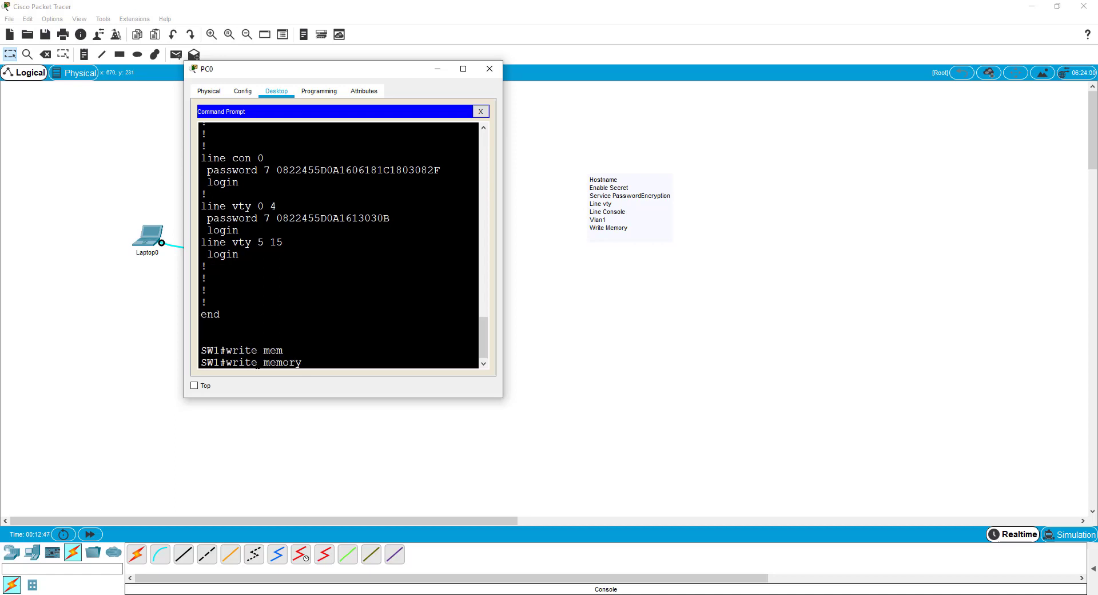
key("Return")
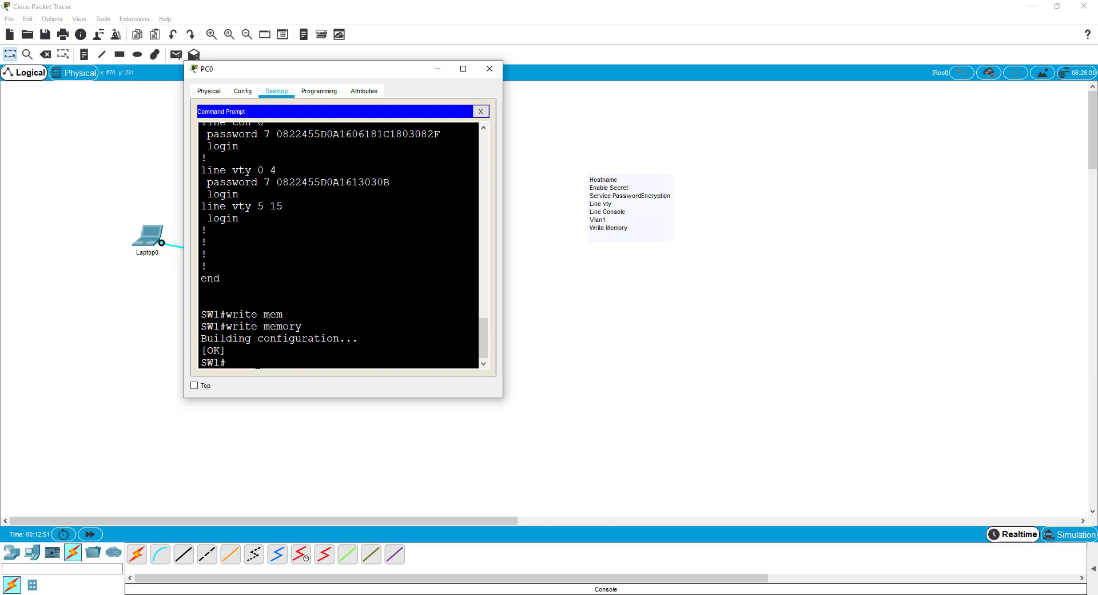
Copy the running-config to the startup-config, accepting the default destination filename.
type("copy run")
key("Tab")
type("s")
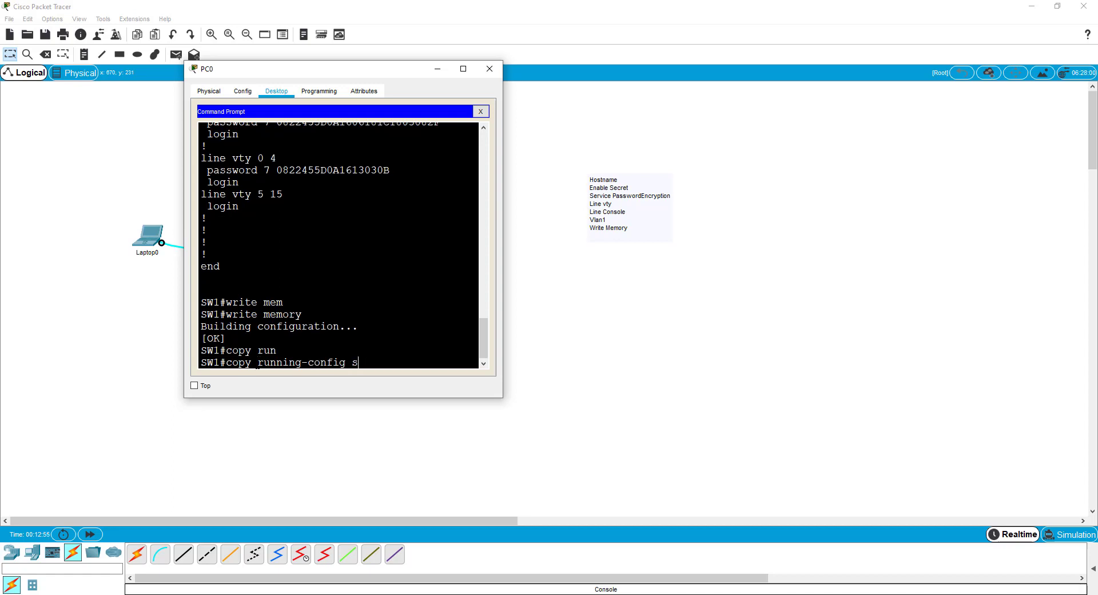
type("tar")
key("Tab")
key("Return")
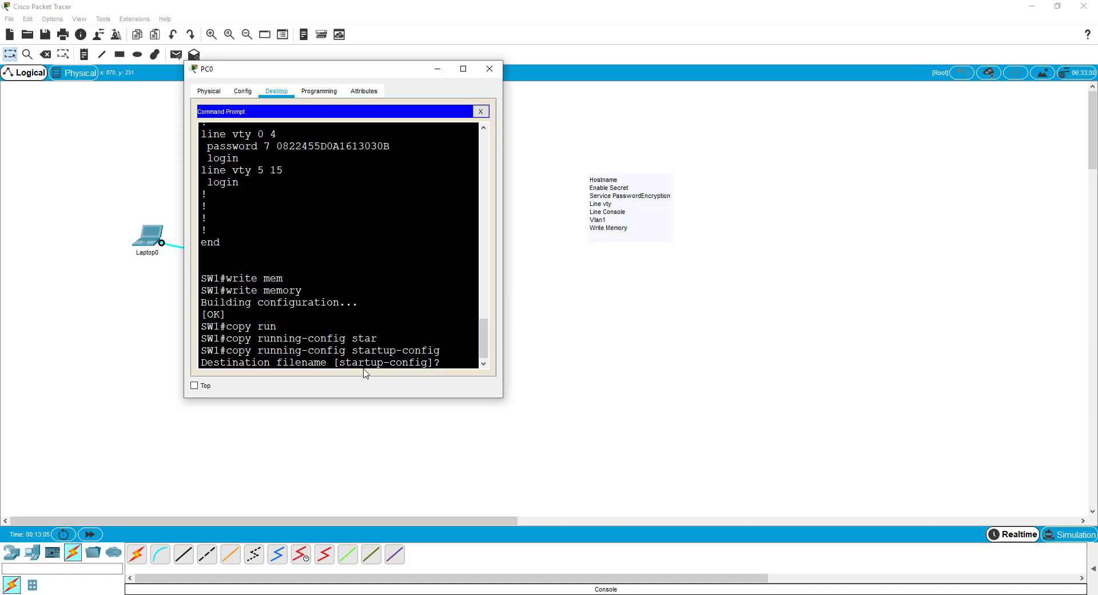
key("Return")
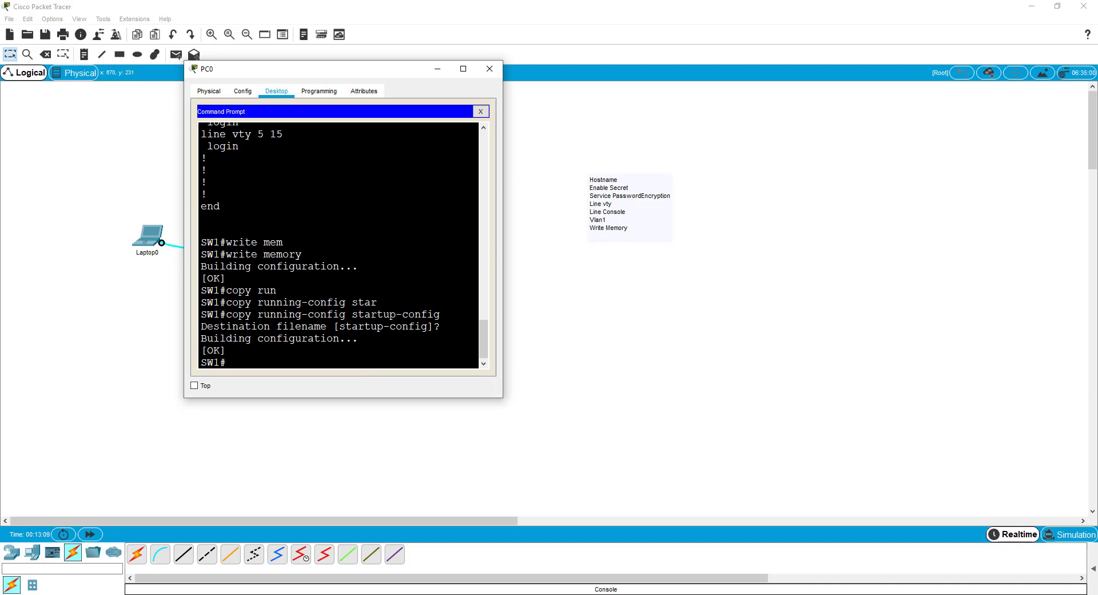
Move PC0's window clear of the topology and duplicate the switch checklist text into a new note beside the original.
scroll(331, 366, "up", 3)
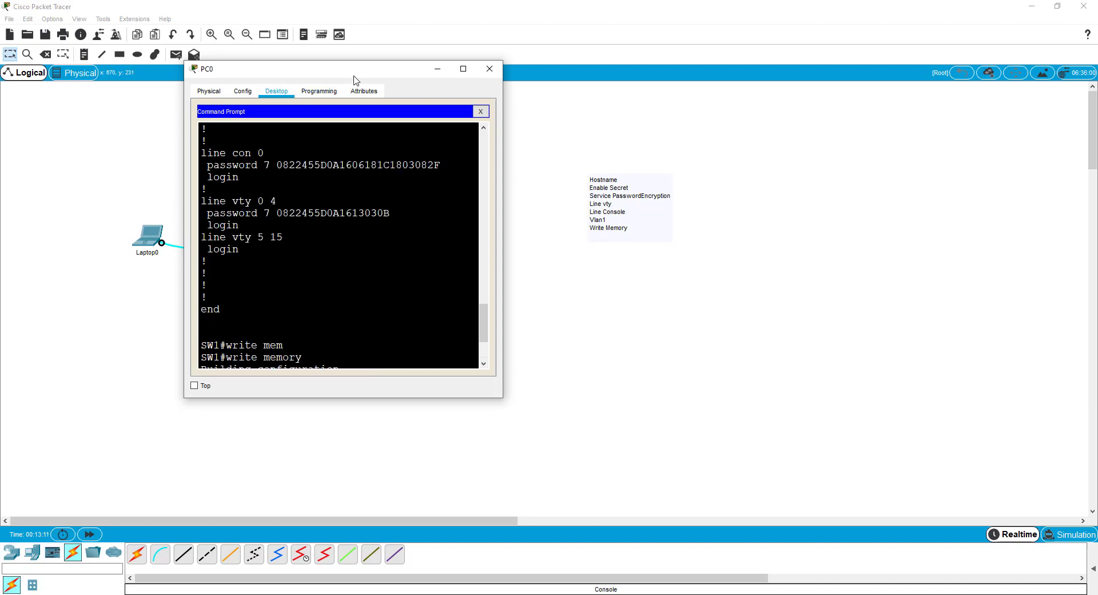
left_click_drag(353, 79, 950, 146)
left_click(635, 226)
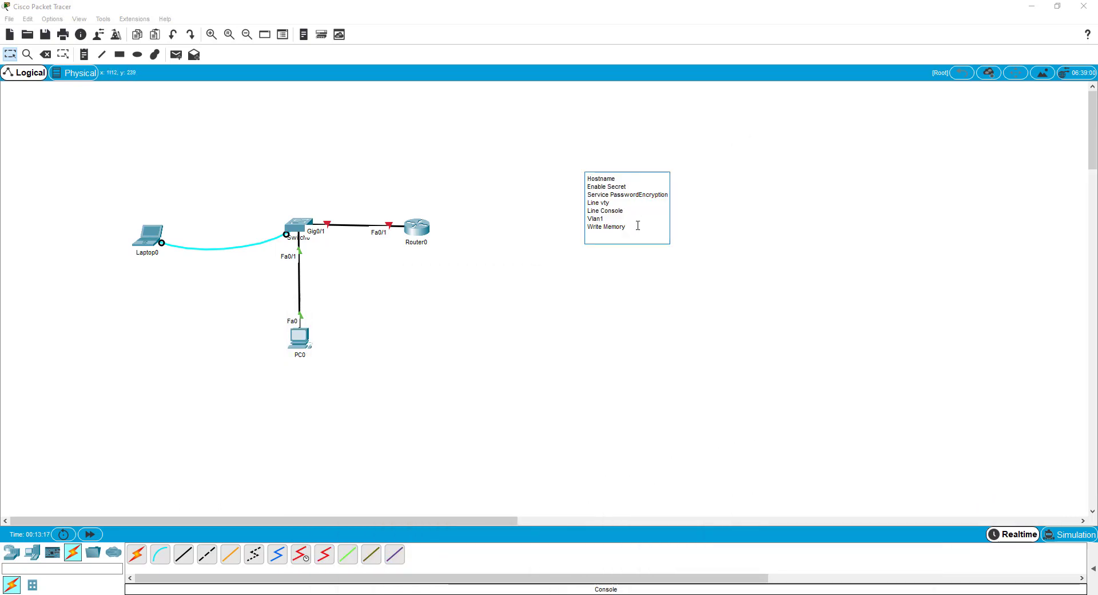
left_click_drag(634, 229, 586, 179)
key("ctrl+c")
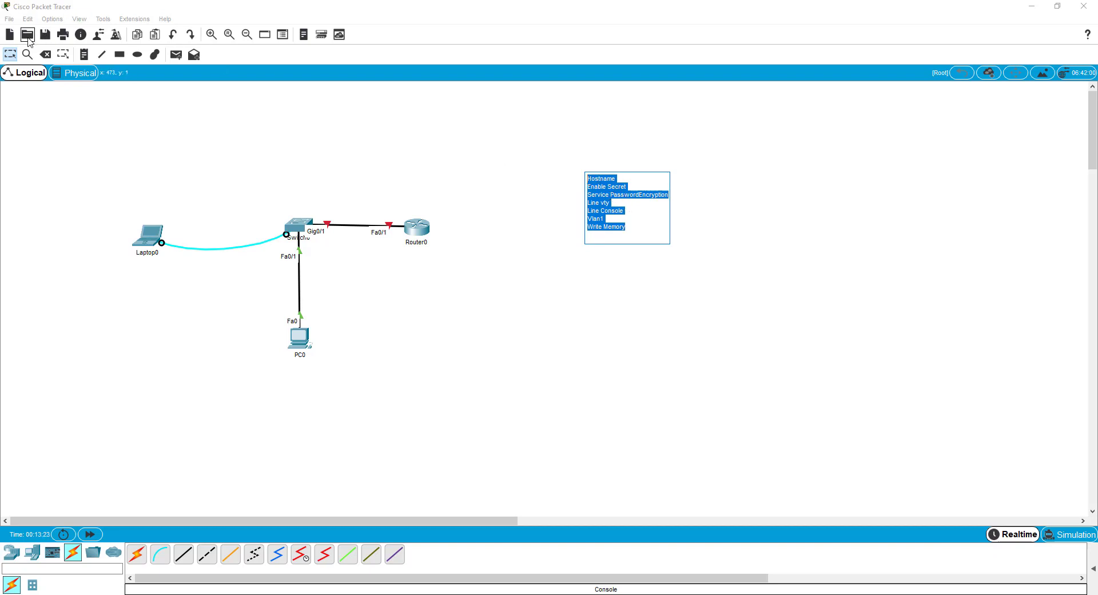
left_click(84, 55)
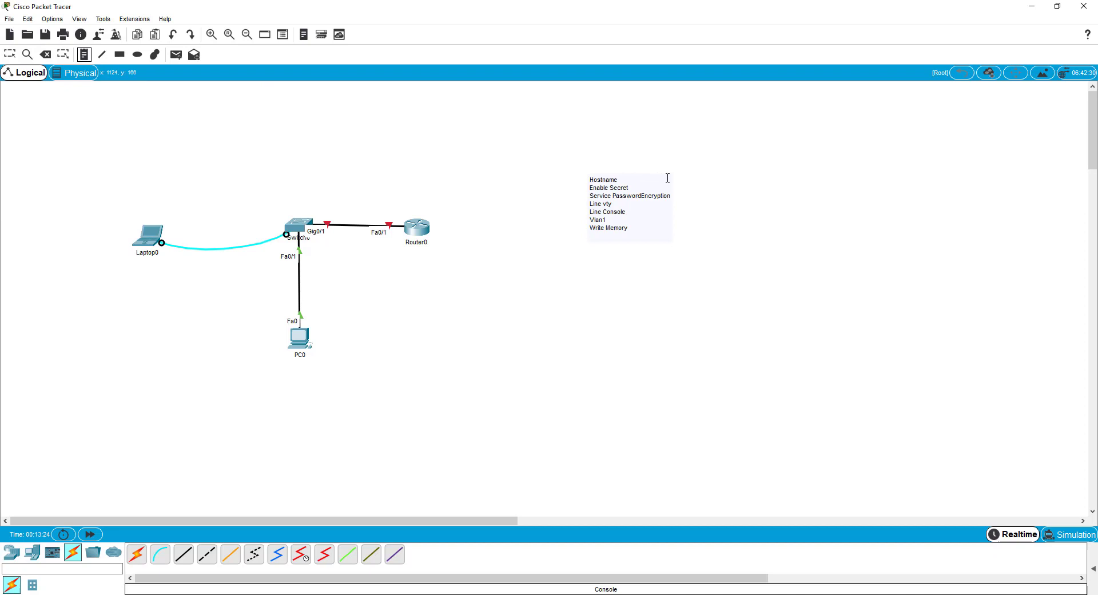
left_click(742, 182)
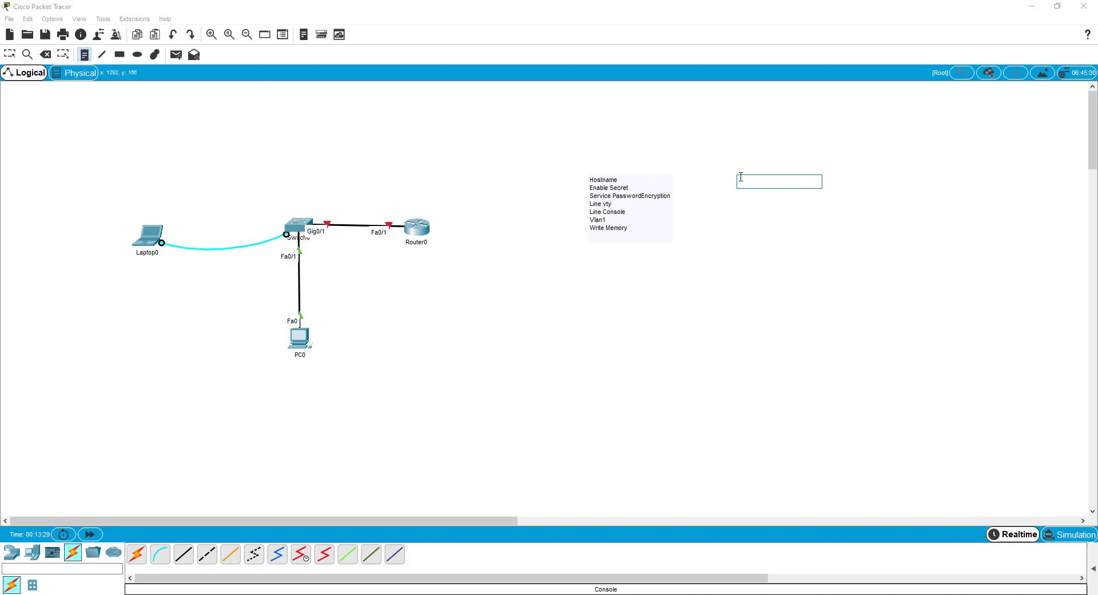
key("ctrl+v")
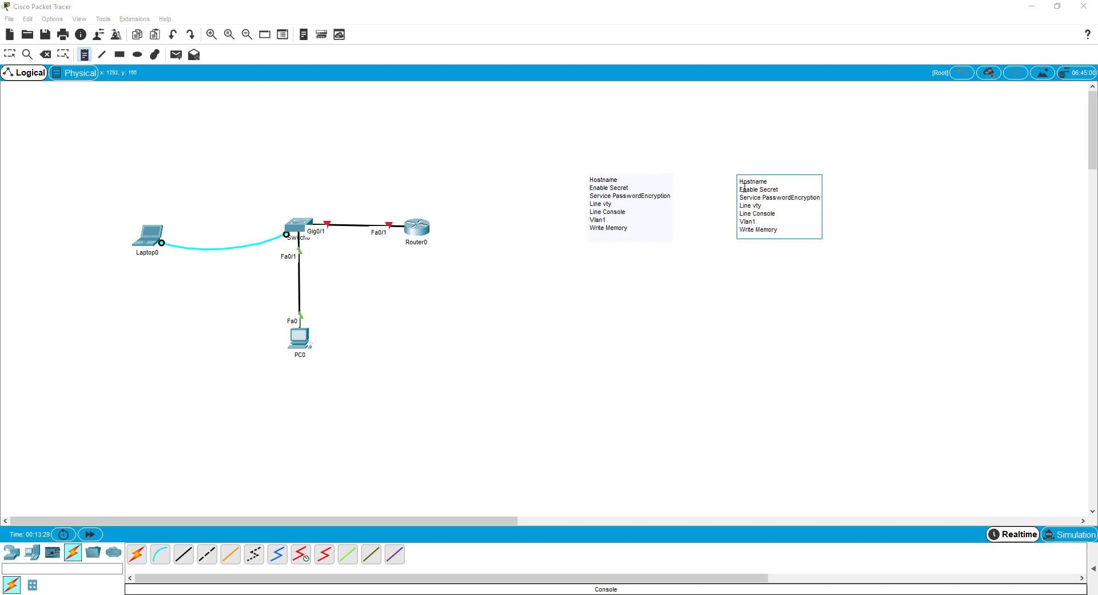
Replace the Vlan1 line in the copied checklist with "Interface Fa0/1" and leave note placement.
left_click(756, 221)
left_click_drag(756, 221, 740, 221)
type("Interface")
type("0/1")
left_click(234, 175)
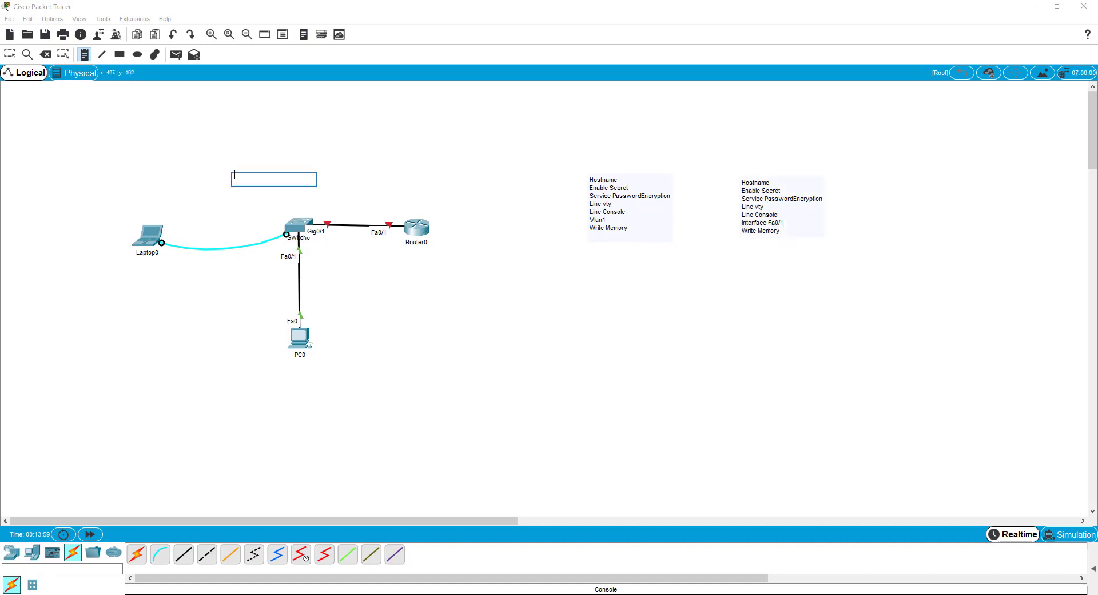
left_click(9, 54)
Move the switch end of Laptop0's console cable to the Console port of Router0.
left_click_drag(286, 235, 416, 229)
left_click(413, 226)
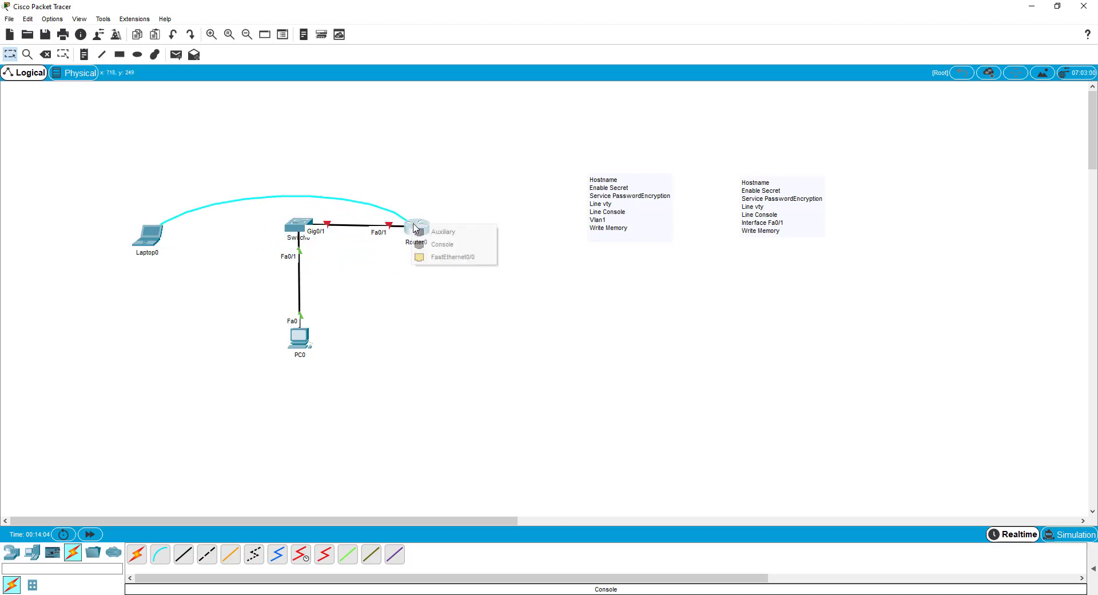
left_click(437, 258)
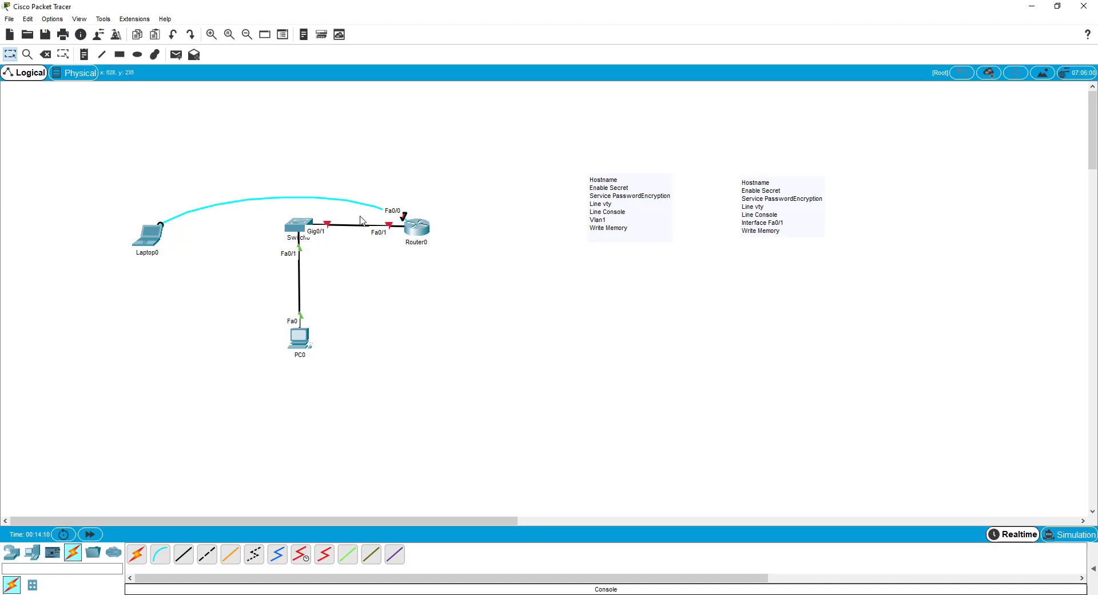
left_click(402, 217)
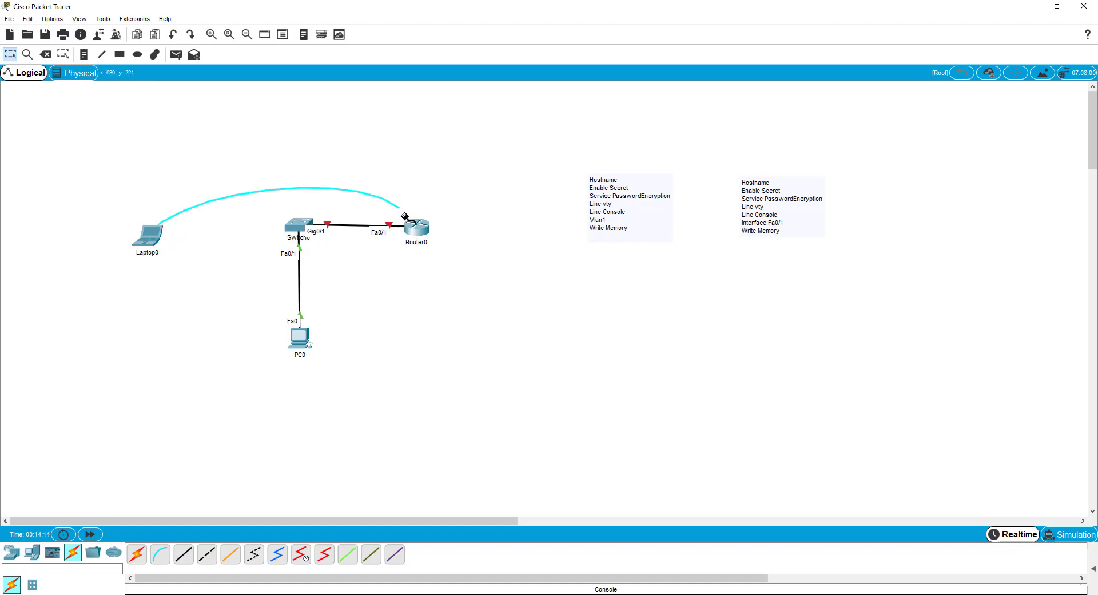
left_click(411, 227)
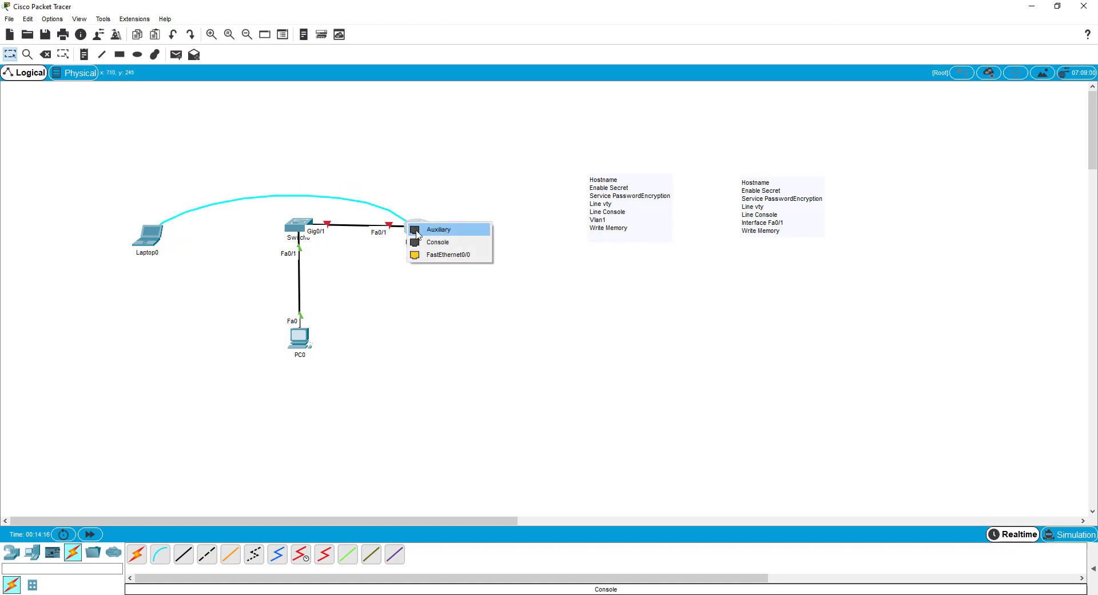
left_click(415, 242)
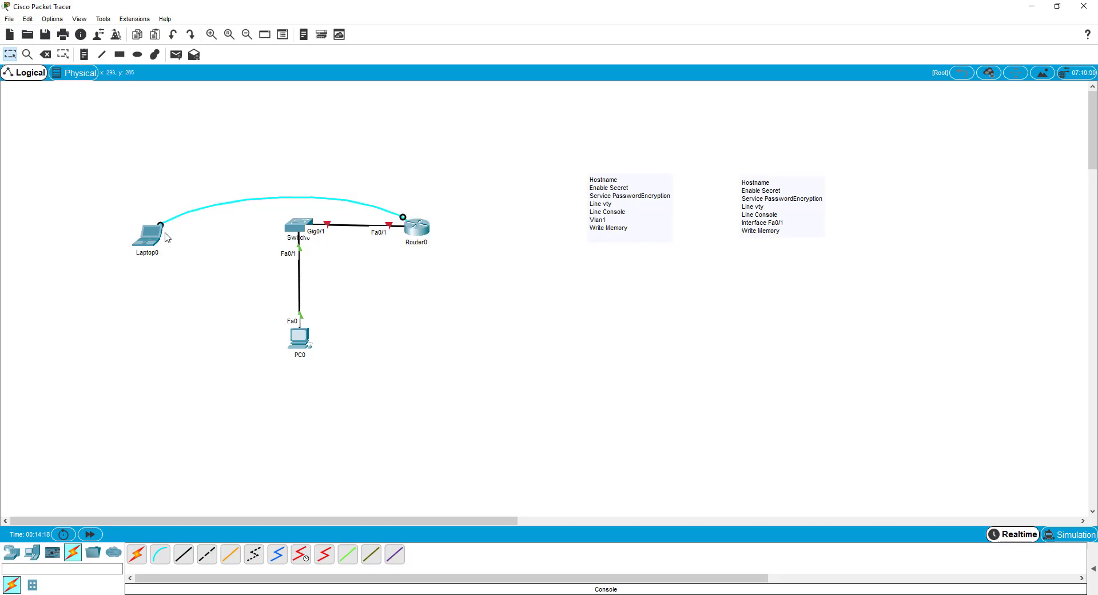
Close Laptop0's old terminal session and open a new one with the default port settings.
left_click(150, 236)
left_click_drag(866, 78, 187, 48)
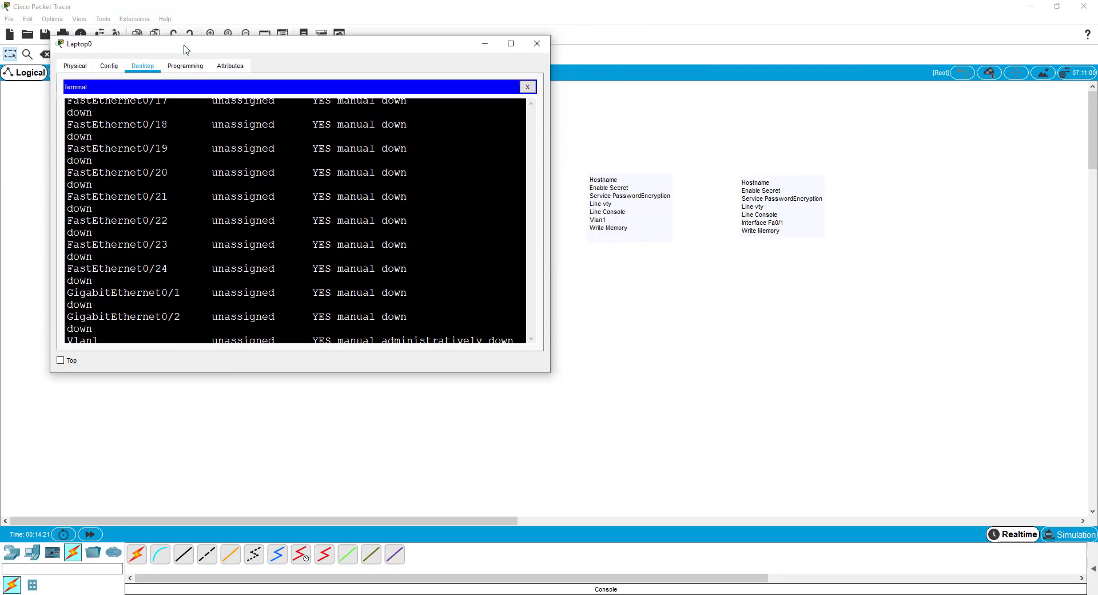
left_click(527, 87)
left_click(290, 104)
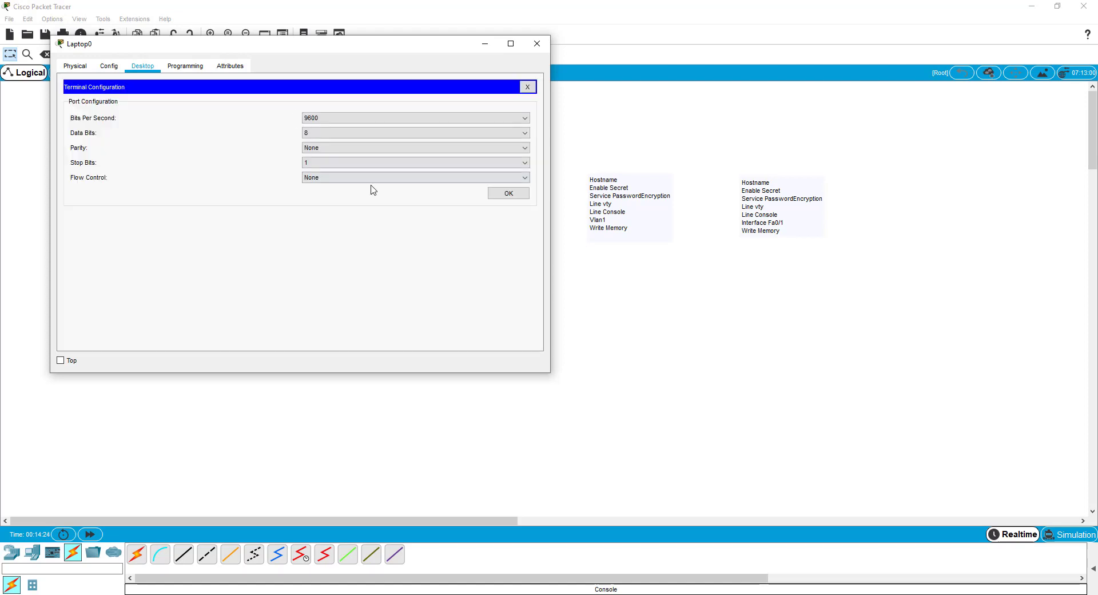
left_click(493, 194)
Answer no to the router's initial configuration dialog and enter privileged mode.
key("Return")
key("Return")
key("Return")
key("Return")
key("Return")
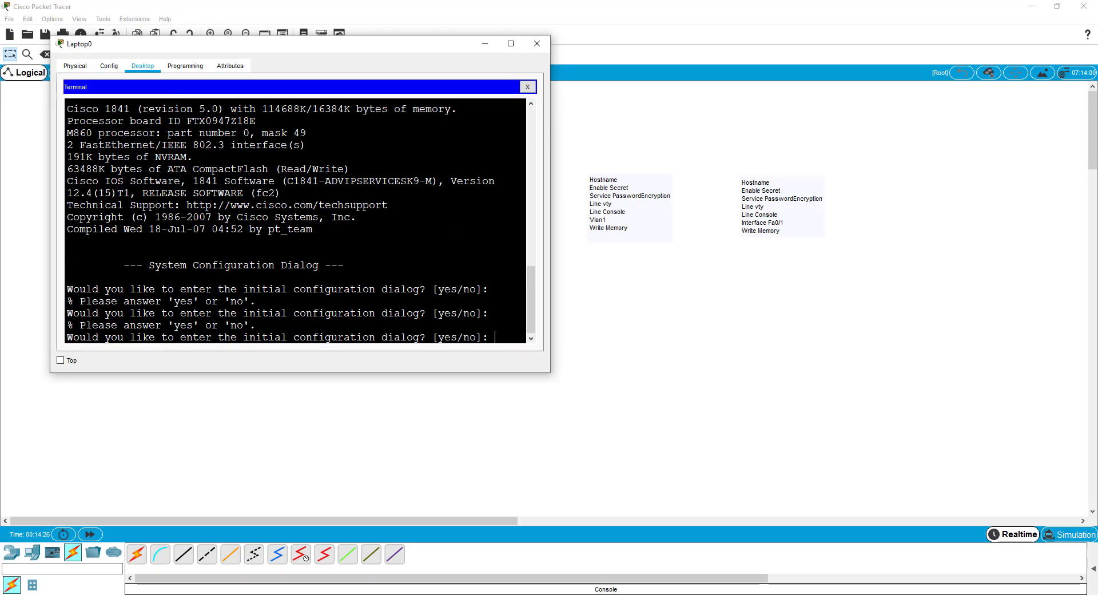
type("no")
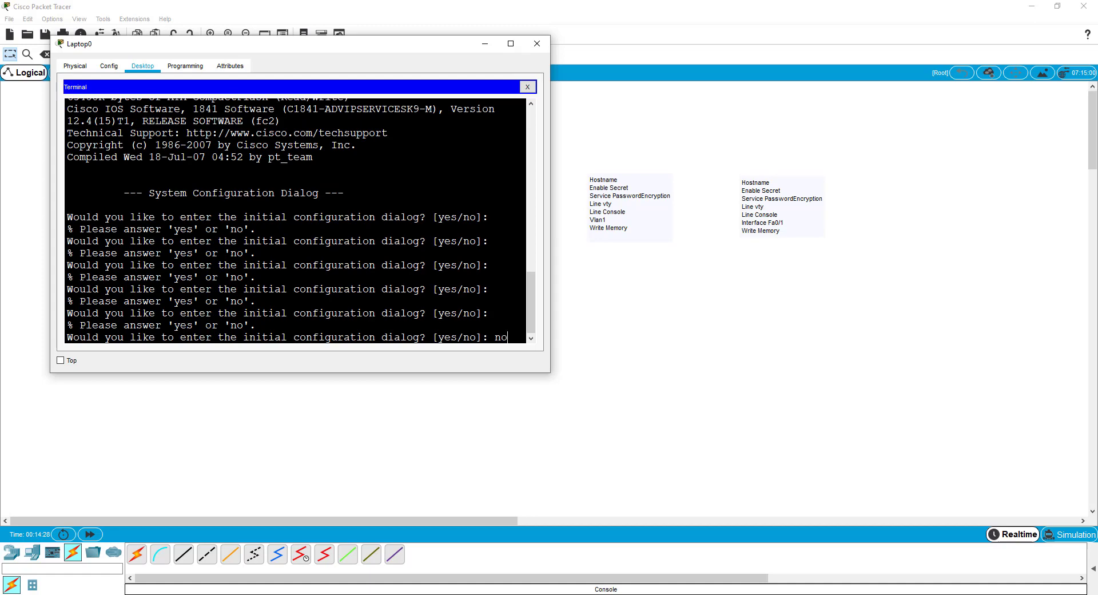
key("Return")
key("Return")
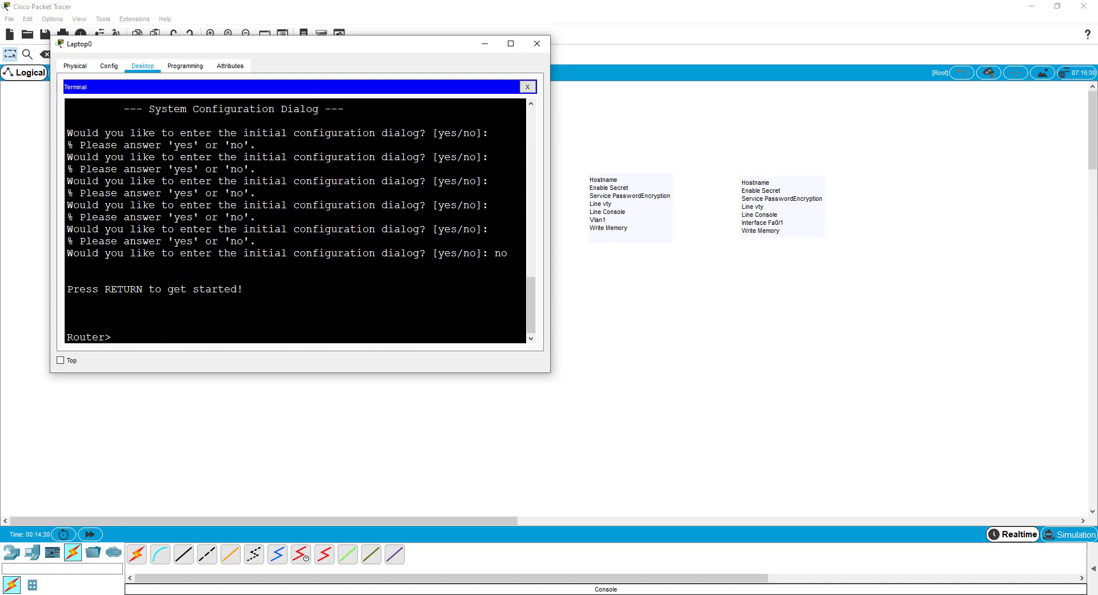
type("en")
key("Return")
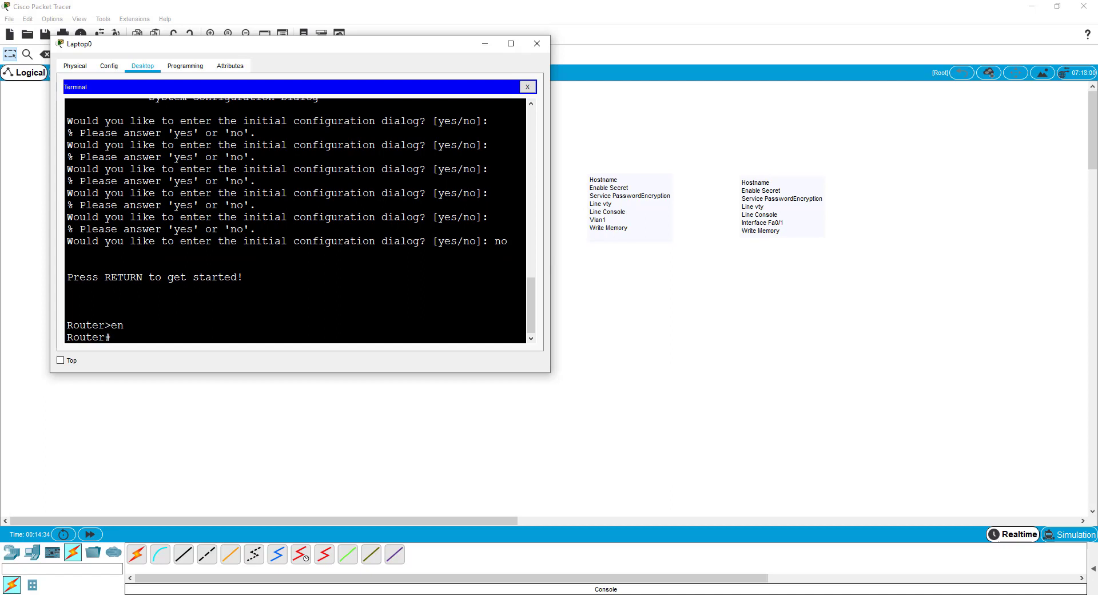
List the router's interfaces with show ip interface brief and check the Vlan1 entry.
type("show ip interface brief")
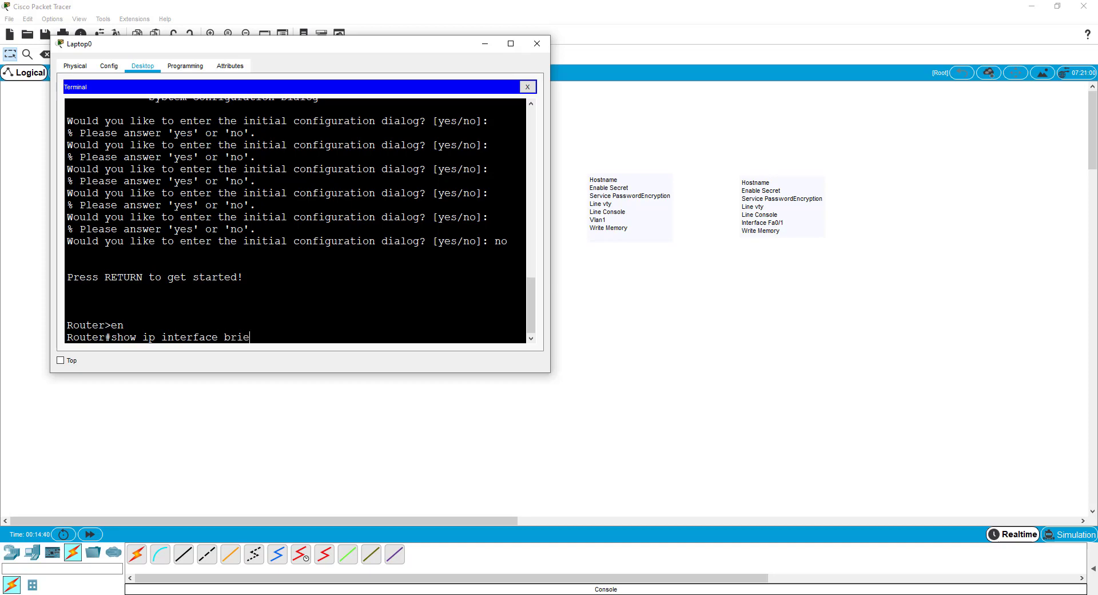
key("Return")
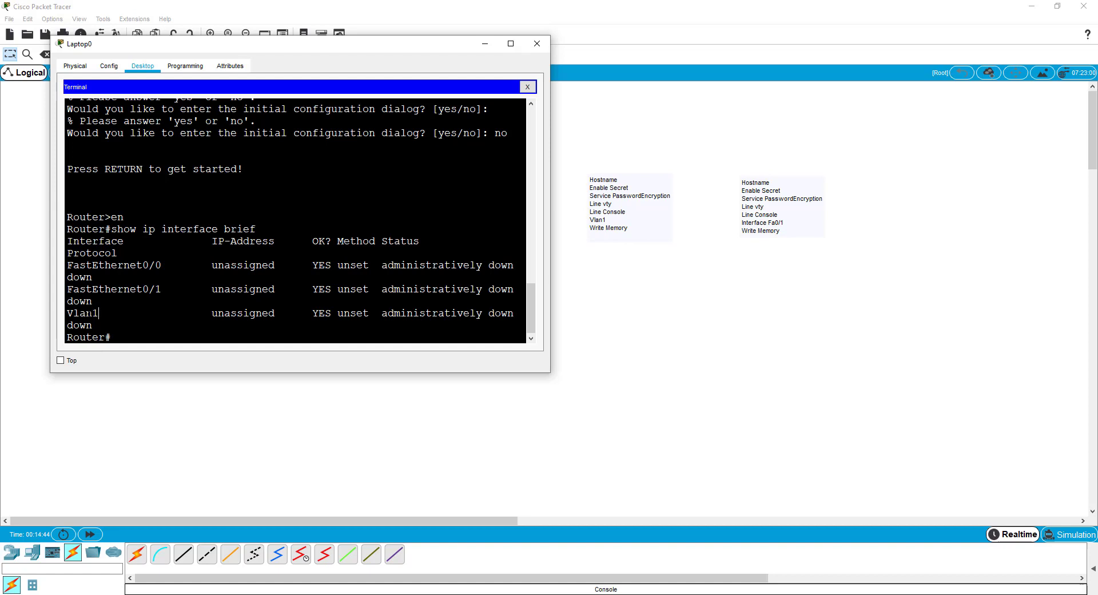
left_click_drag(99, 313, 69, 314)
left_click(113, 337)
Enter the router's global configuration mode and set its hostname to R1.
type("configure terminal")
key("Return")
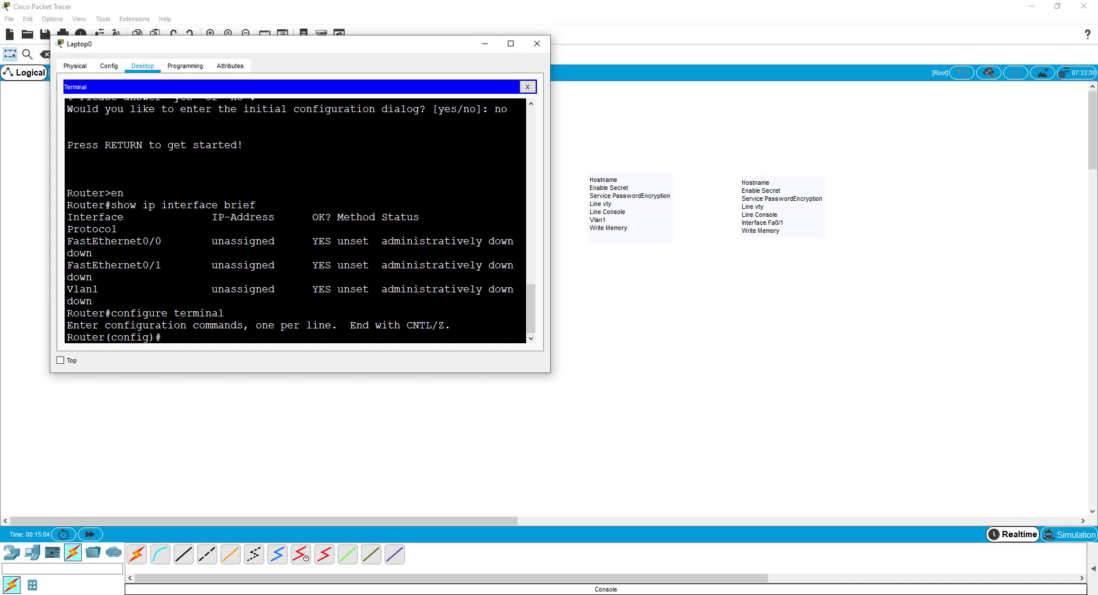
type("hostname R1")
key("Return")
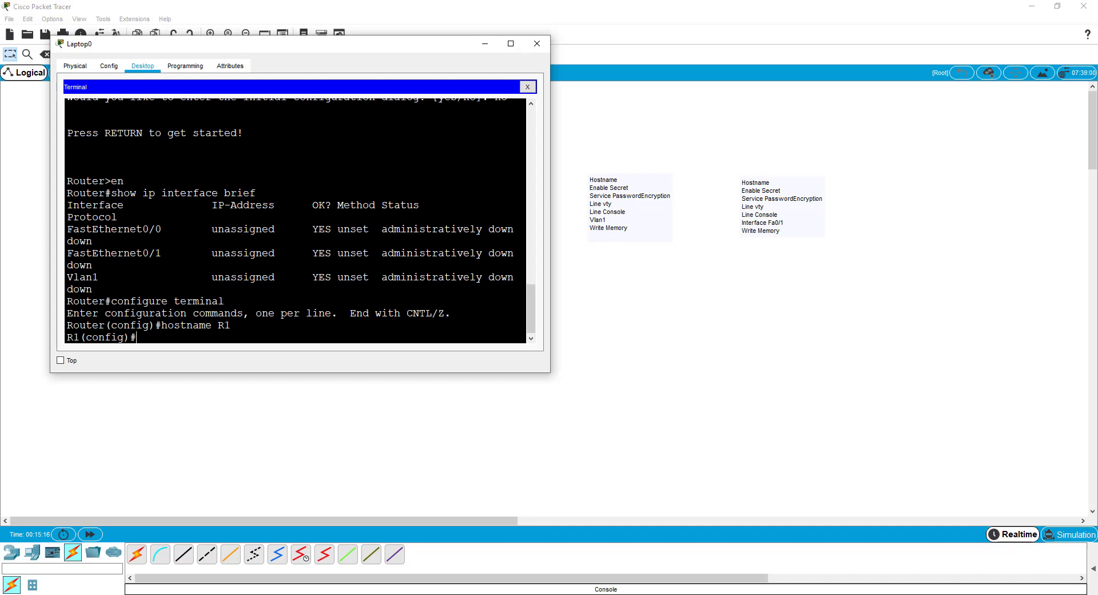
Set the router's enable secret password in global configuration mode.
type("enable secret")
type("cisco")
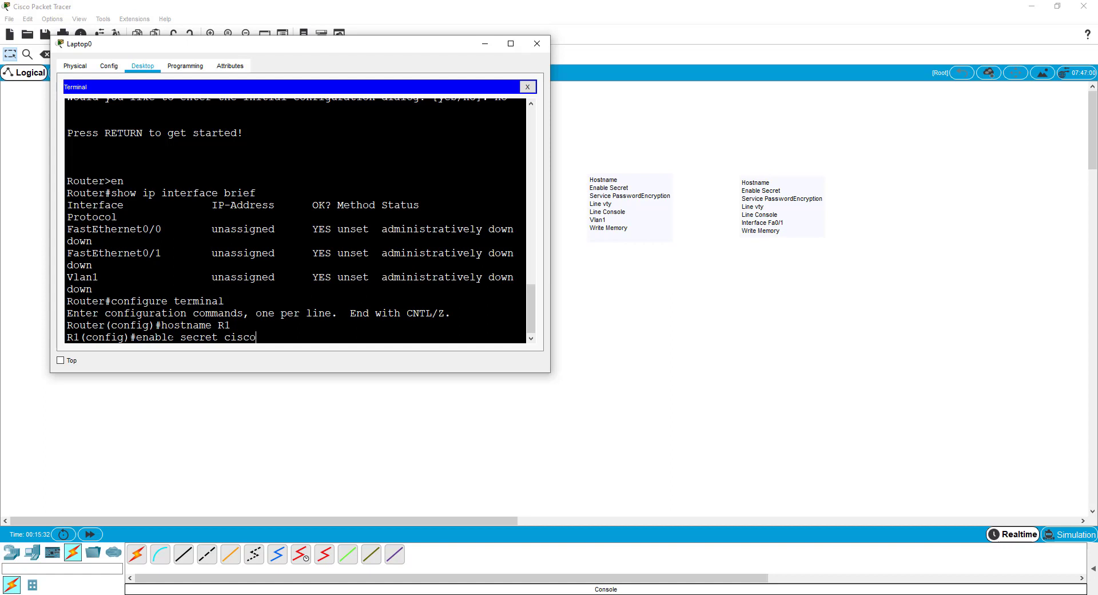
key("Return")
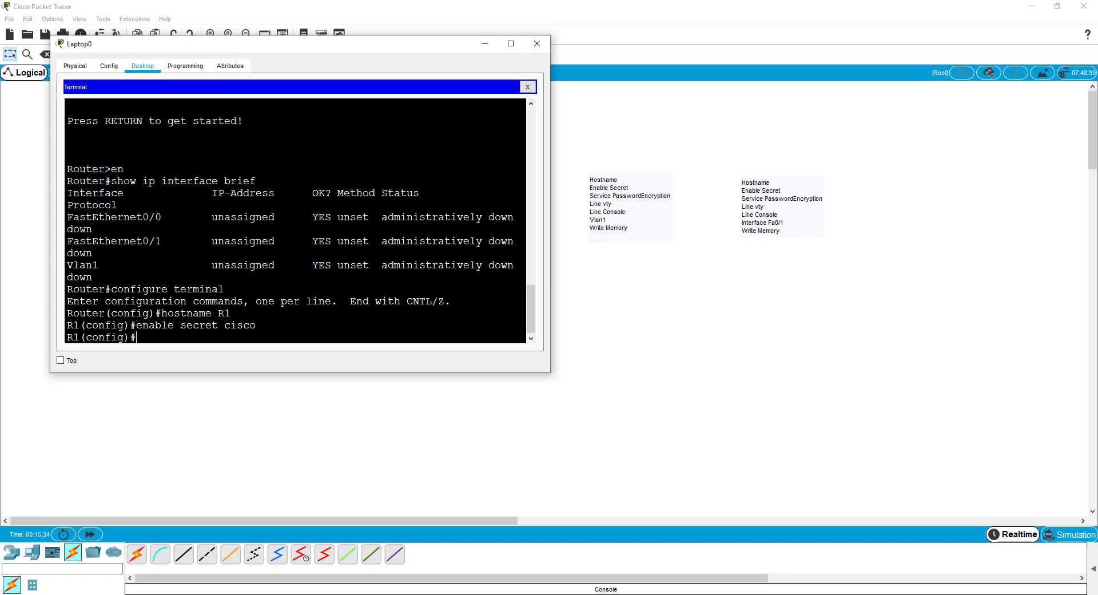
type("se")
key("BackSpace")
key("BackSpace")
Set a password on the router's vty lines 0 4 and require login on them.
type("line vty 0 4")
key("Return")
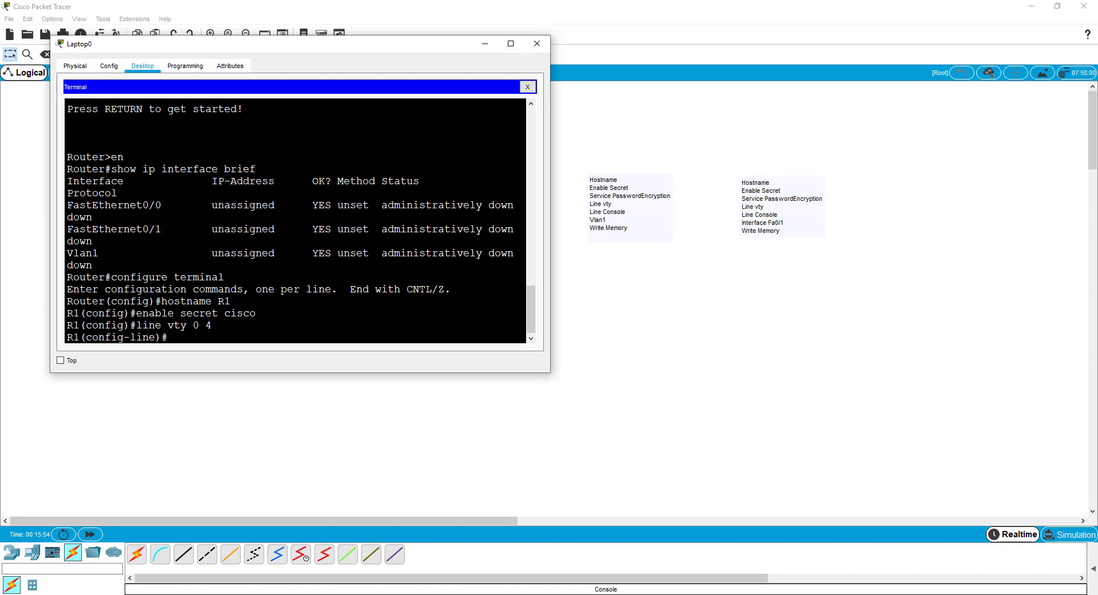
type("password ciscovty")
key("Return")
type("login")
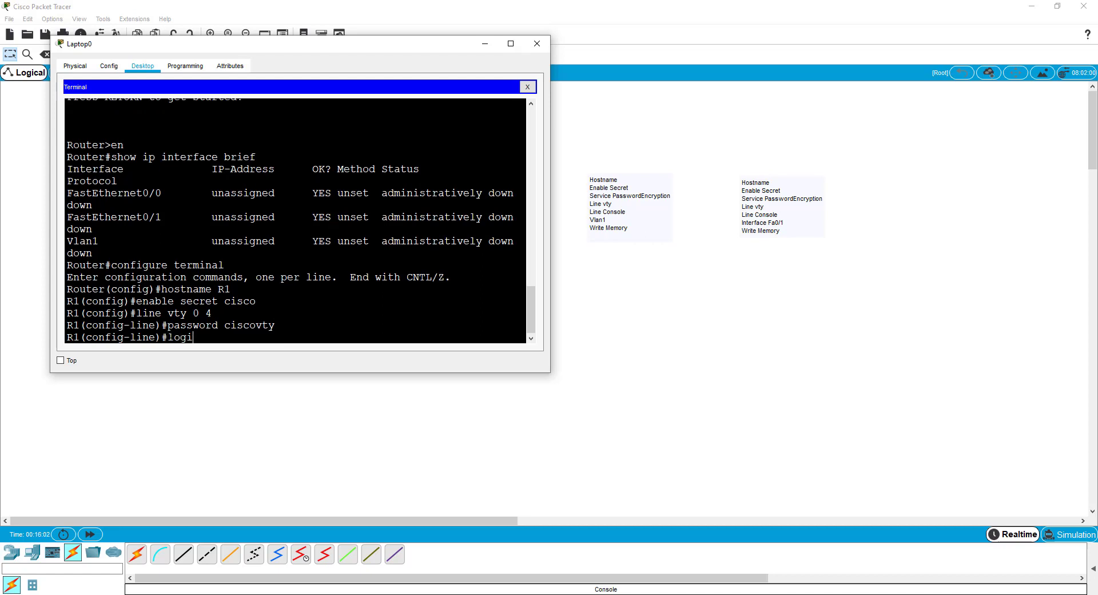
key("Return")
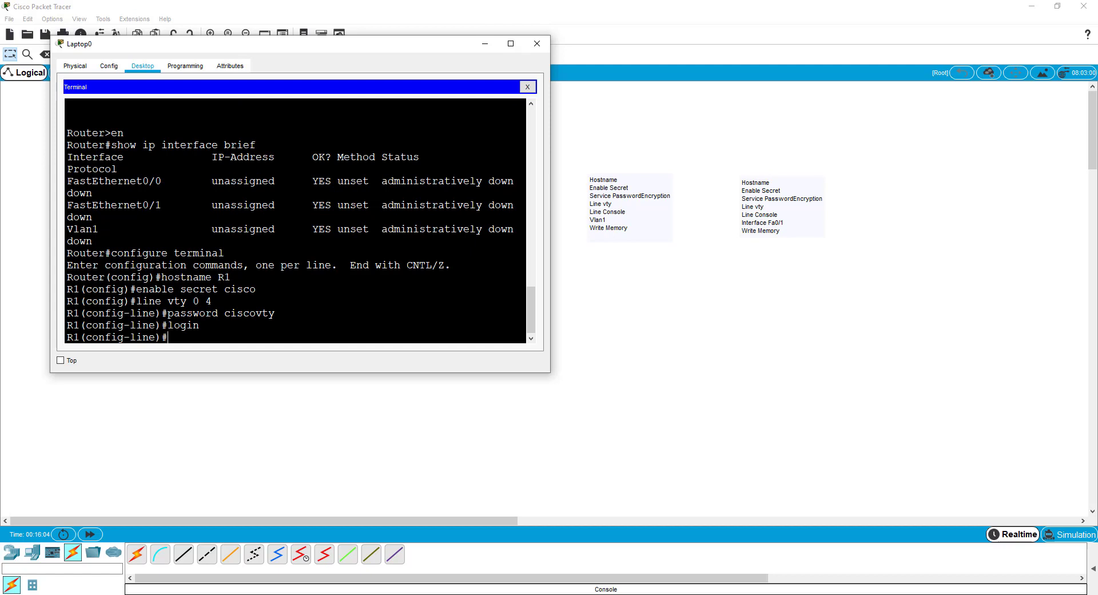
type("line")
key("BackSpace")
key("BackSpace")
key("BackSpace")
key("BackSpace")
key("BackSpace")
Leave the vty line configuration, then set a password on line console 0 and require login.
type("exit")
key("Return")
type("line")
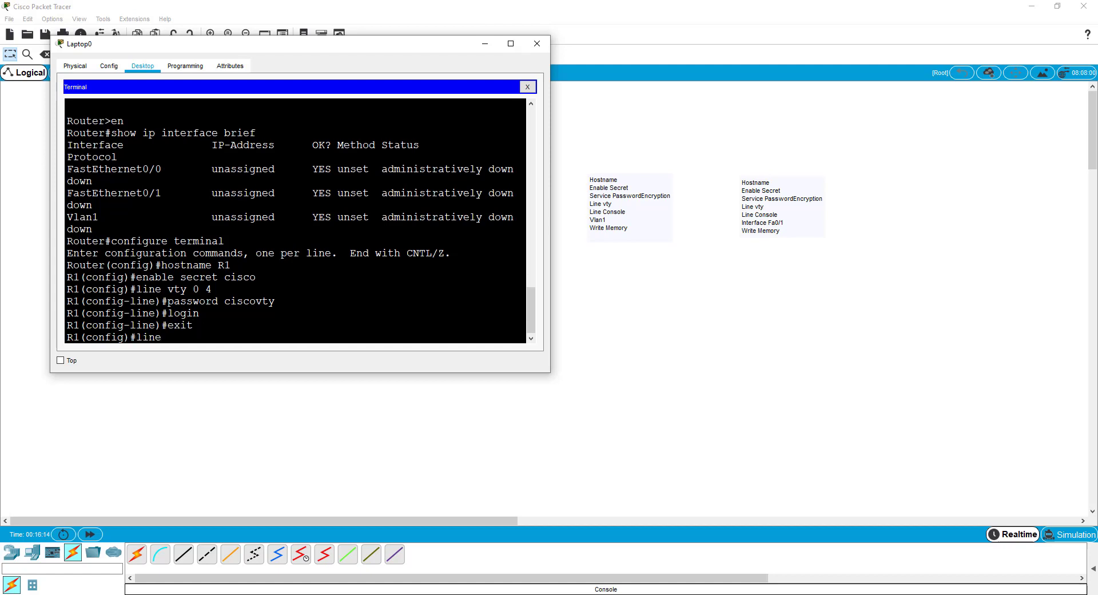
type(" cionsole 0")
key("Return")
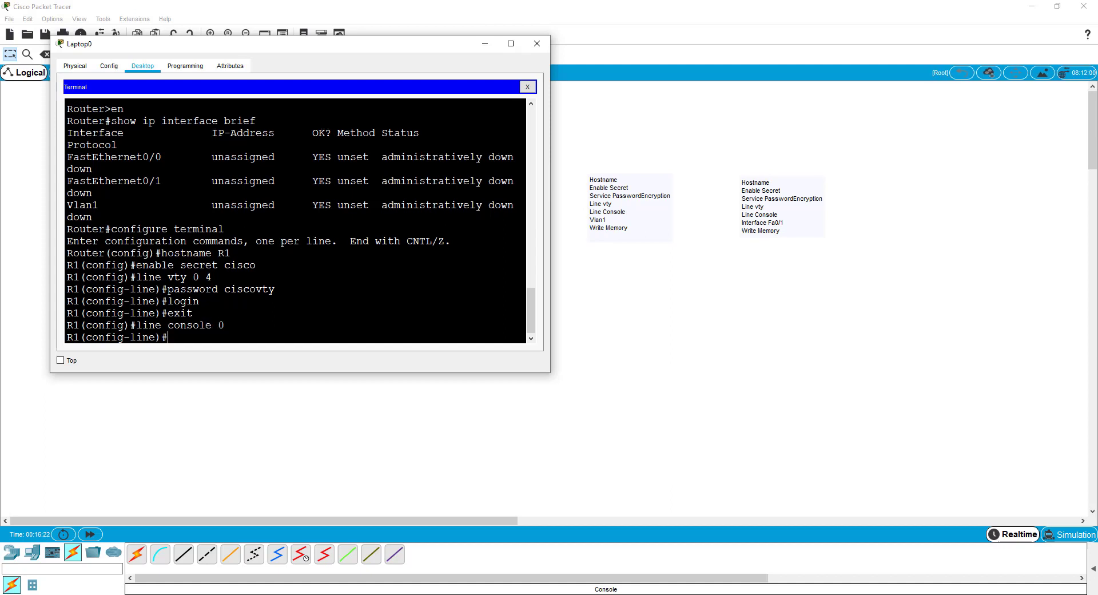
type("password ciscoconsole")
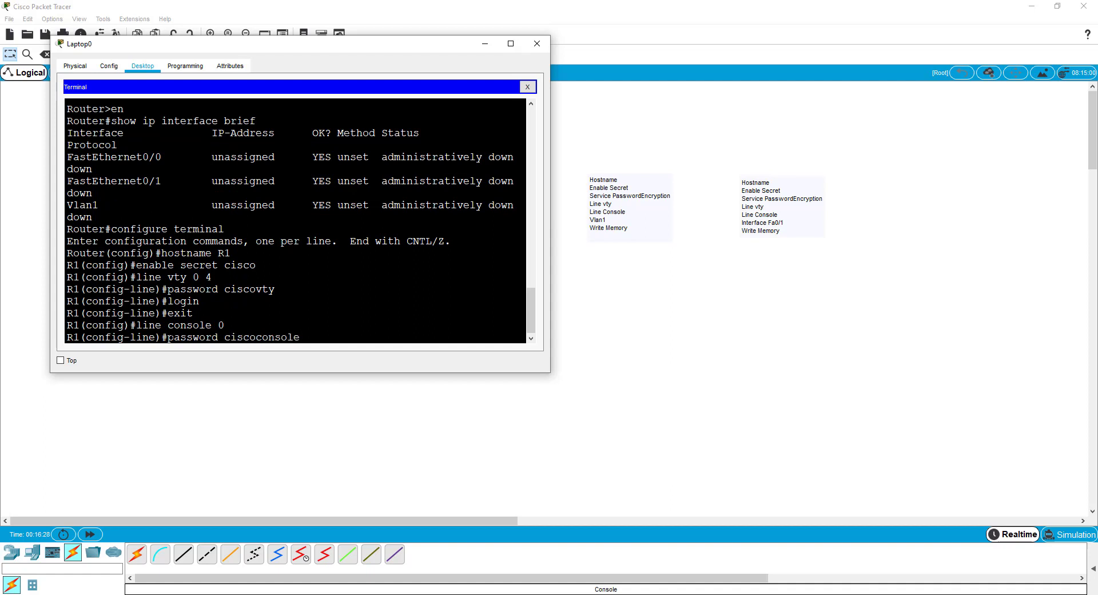
key("Return")
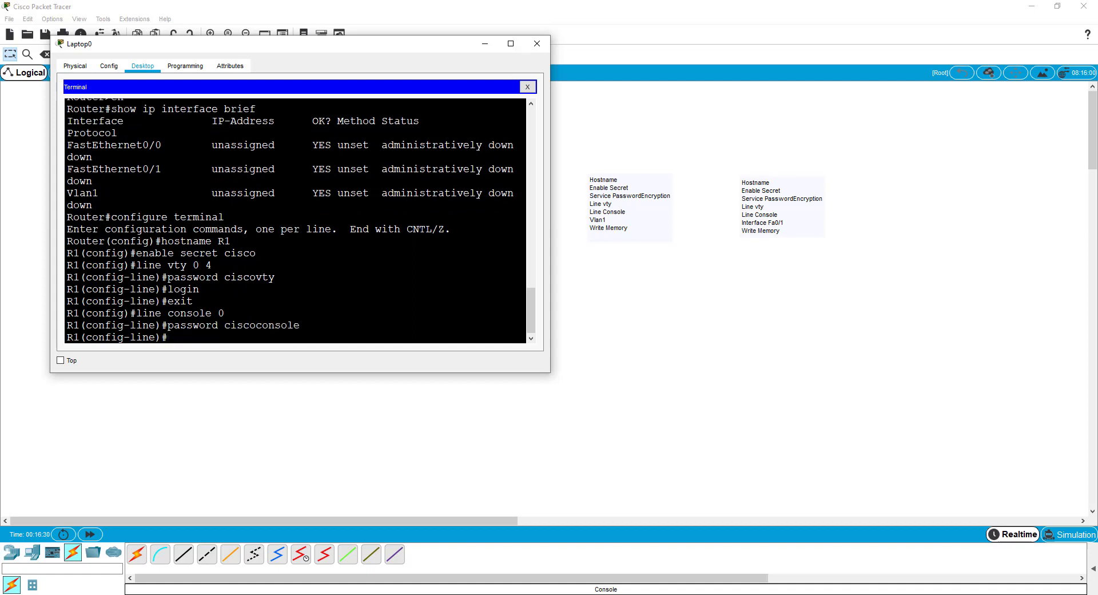
type("login")
key("Return")
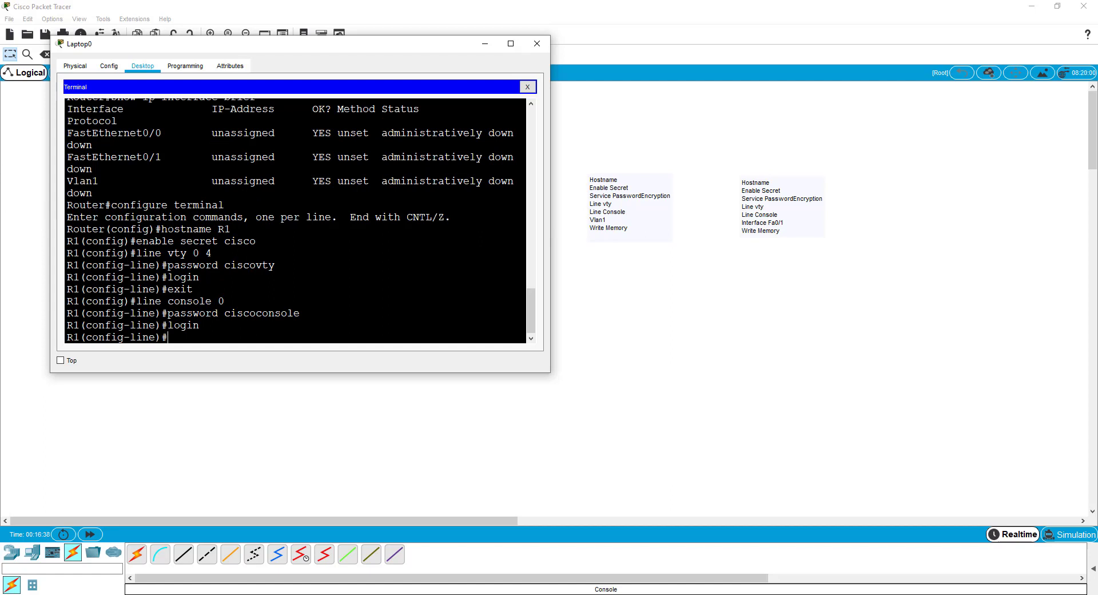
Leave line configuration and assign interface fa0/1 the IP address 192.168.1.1 with mask 255.255.255.0.
left_click_drag(168, 157, 99, 168)
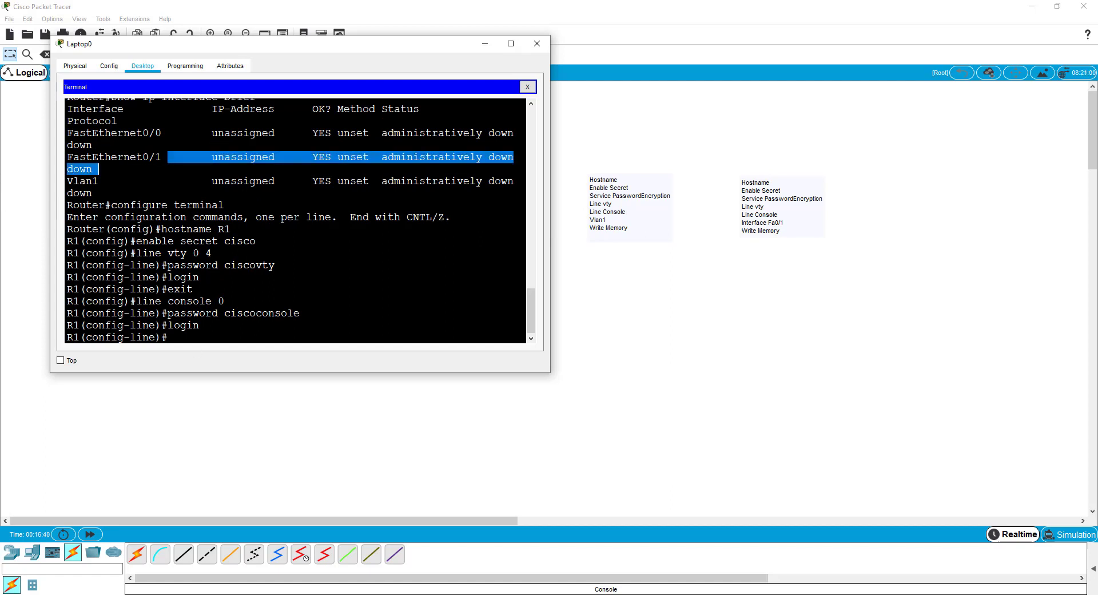
left_click(98, 169)
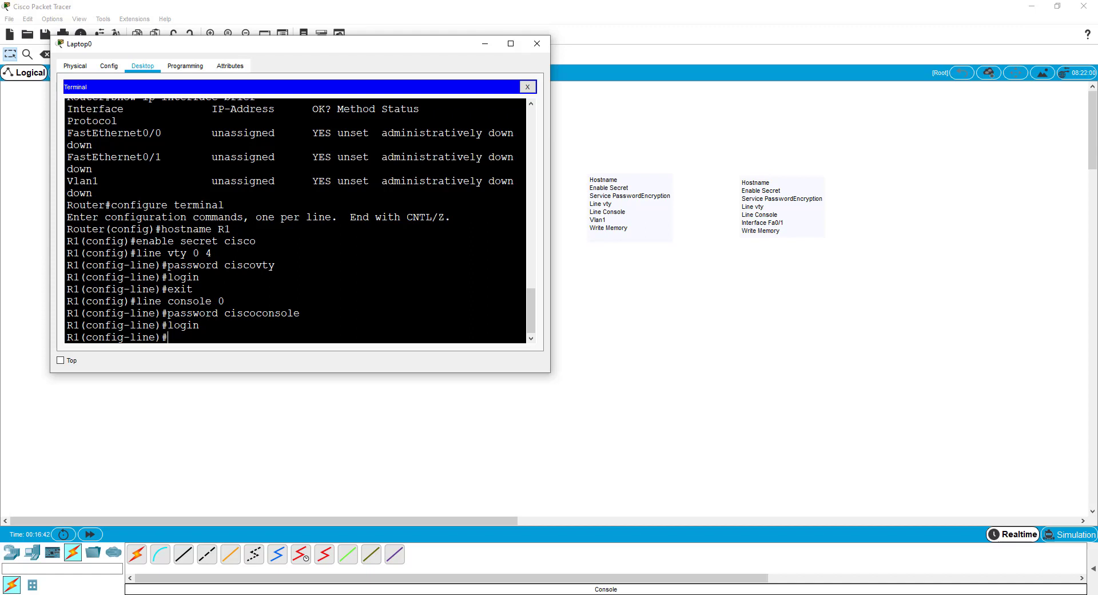
type("exit")
key("Return")
type("interface")
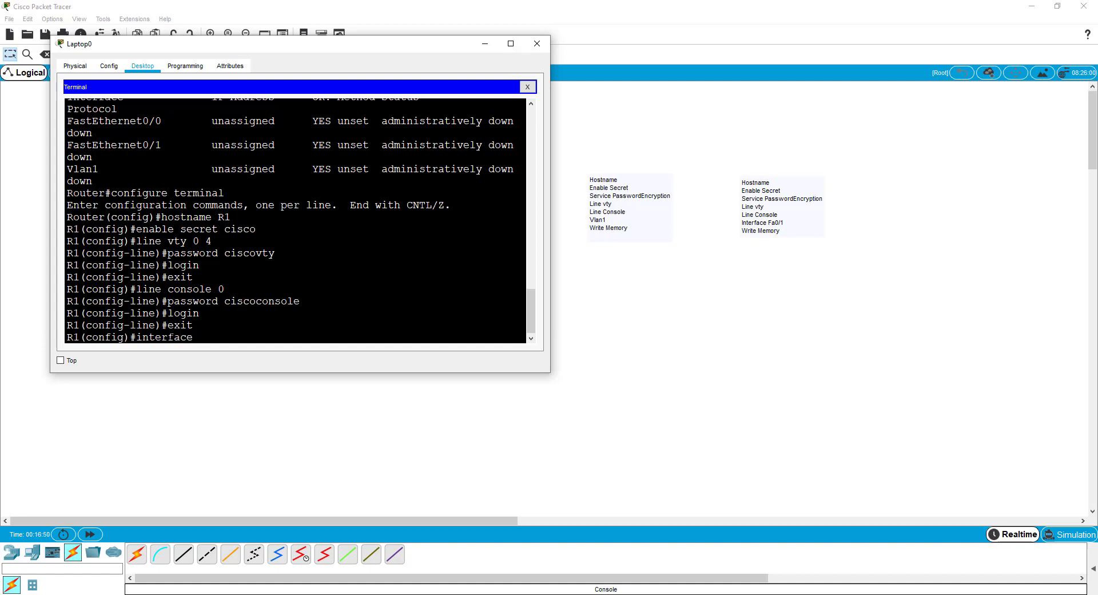
type(" fa0/1")
key("Return")
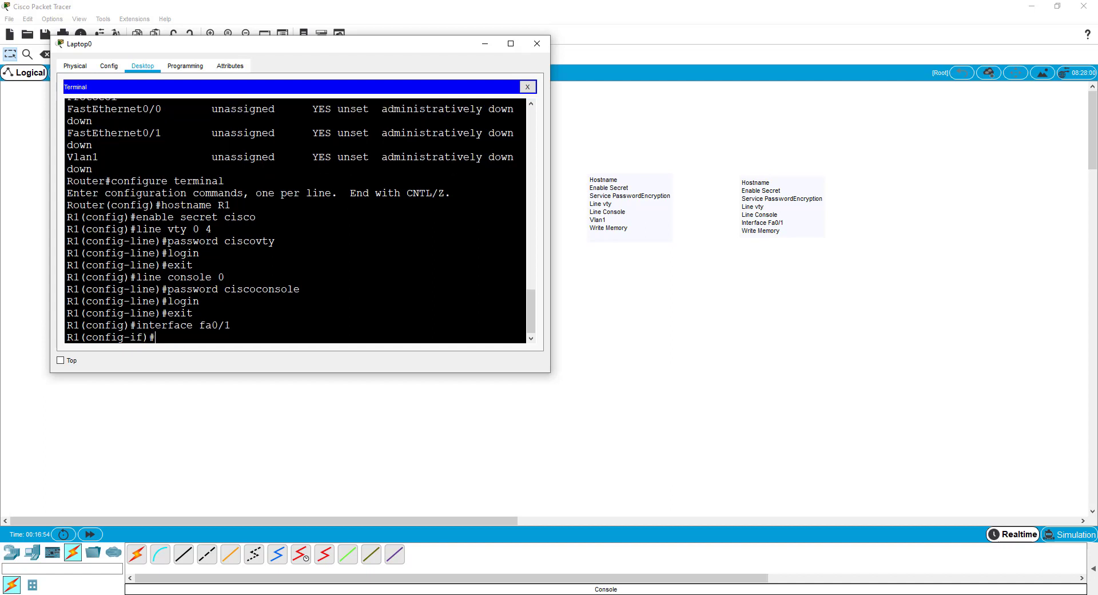
type("ip ad")
key("Tab")
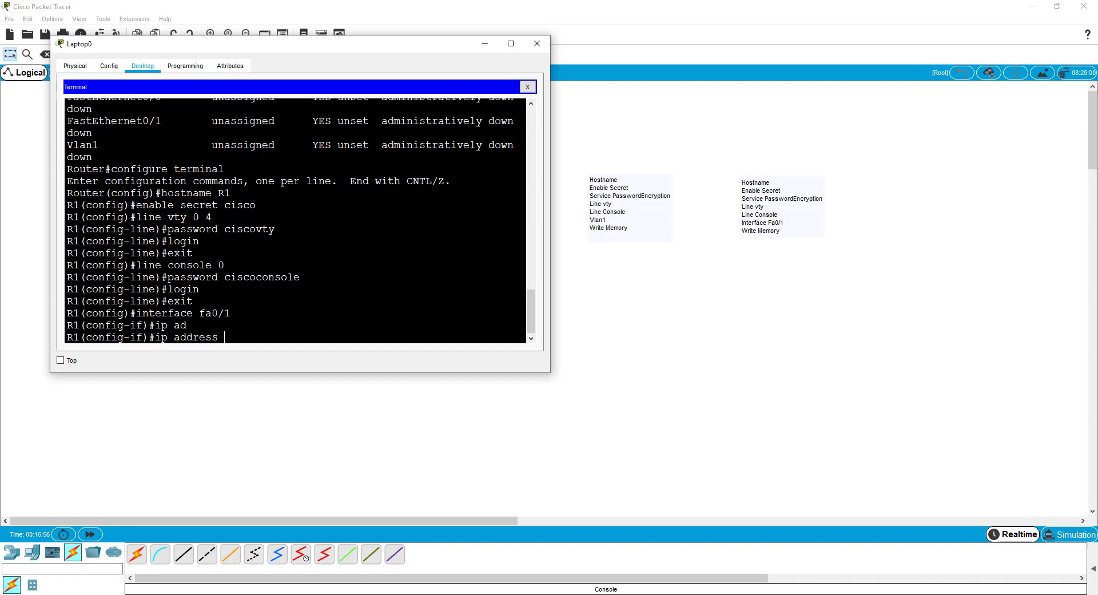
type("192.168.1.1")
type("255.255.255.0")
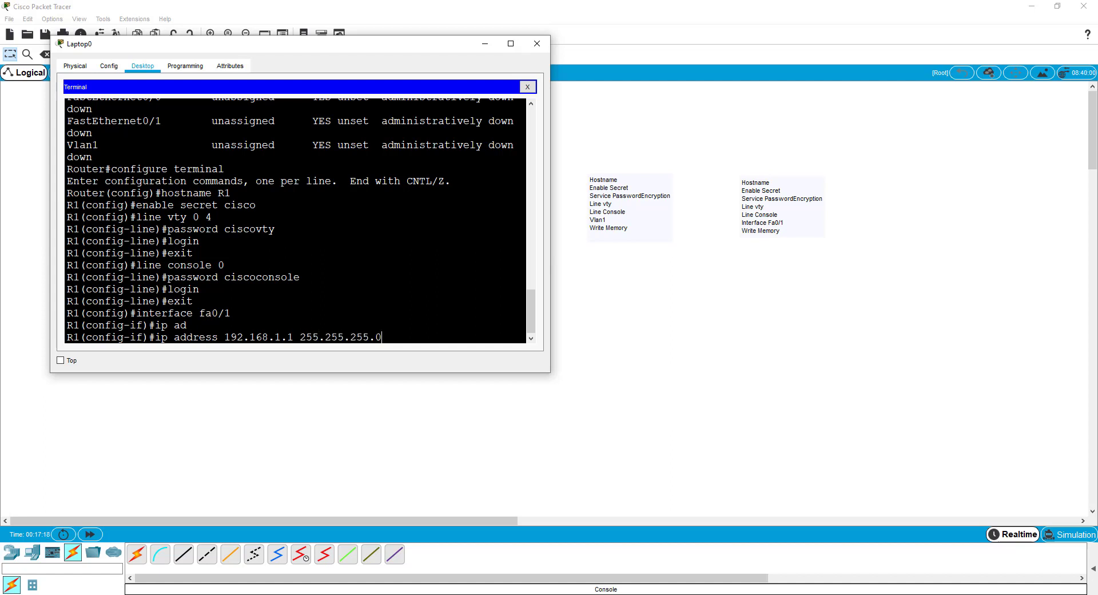
key("Return")
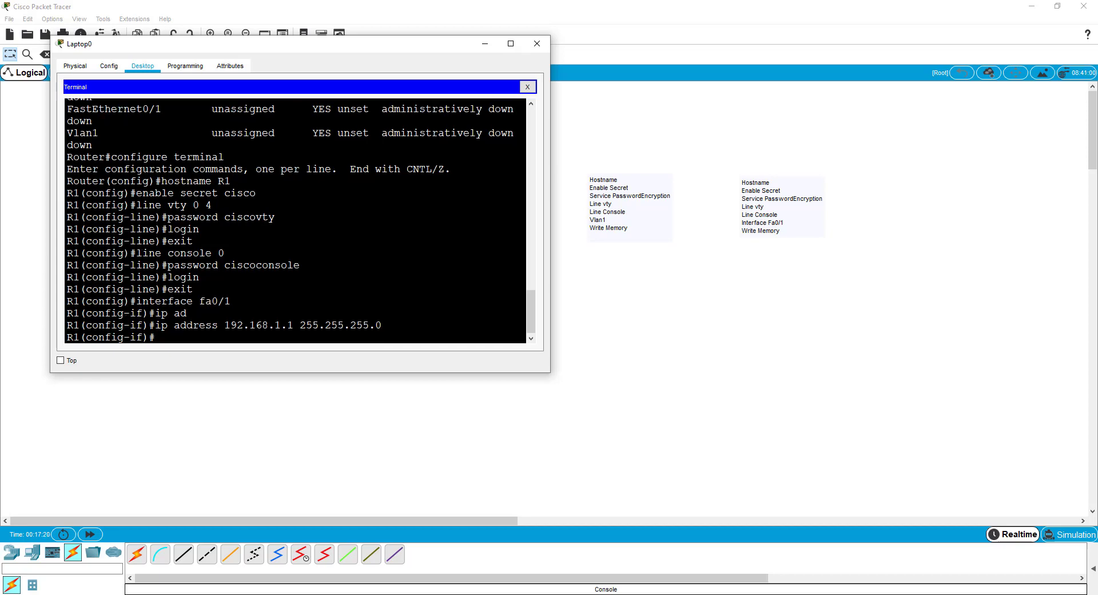
Enable interface fa0/1 with no shutdown and check the switch-to-router link in the topology.
type("no shut")
key("Tab")
key("Return")
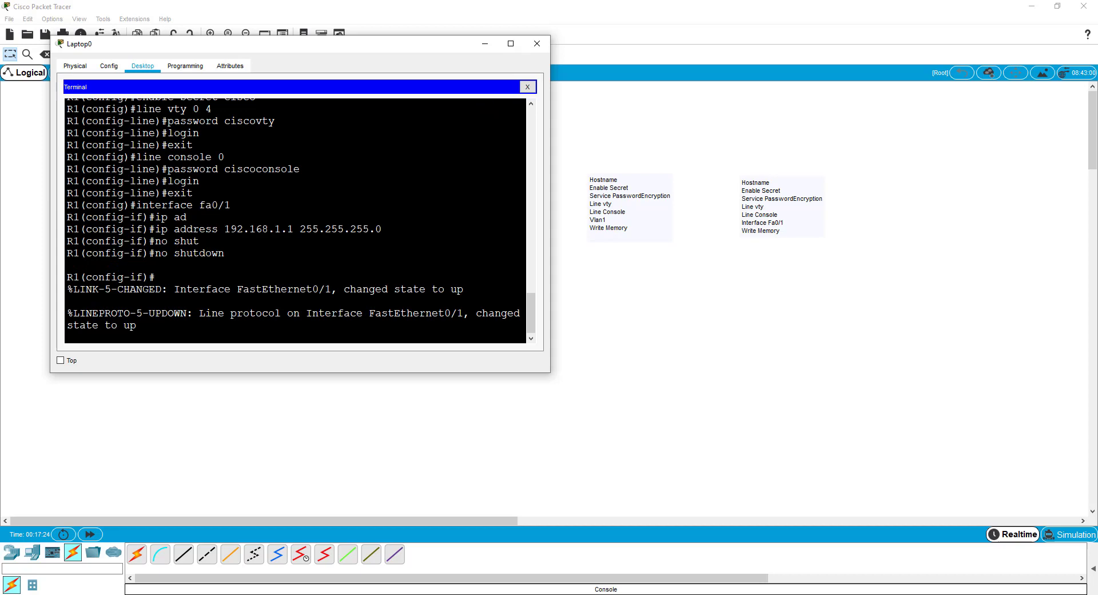
left_click_drag(339, 48, 388, 297)
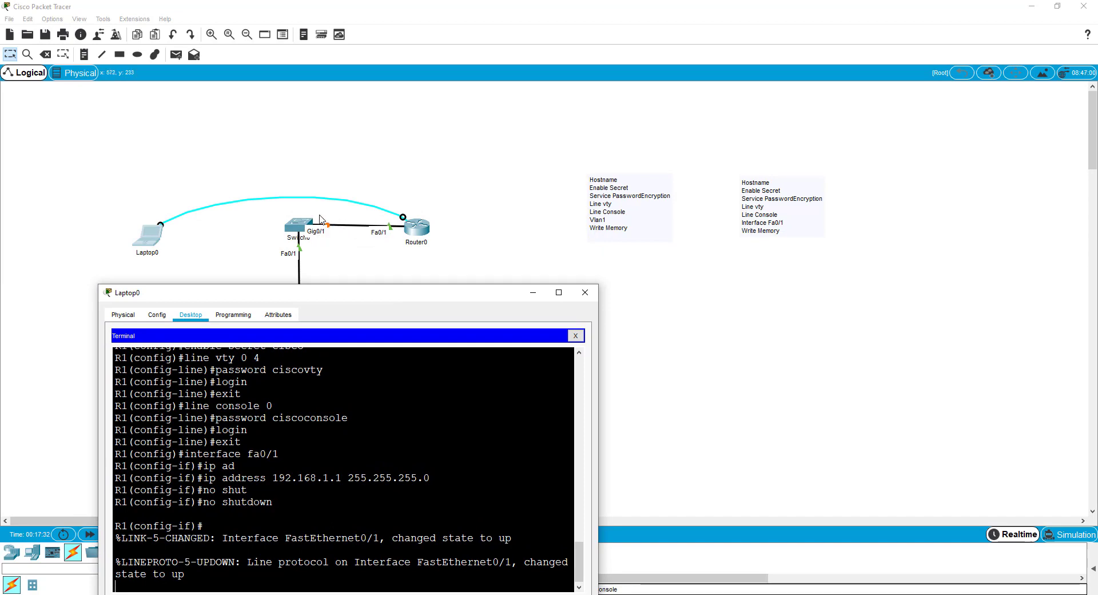
left_click_drag(353, 297, 400, 84)
left_click_drag(474, 86, 430, 85)
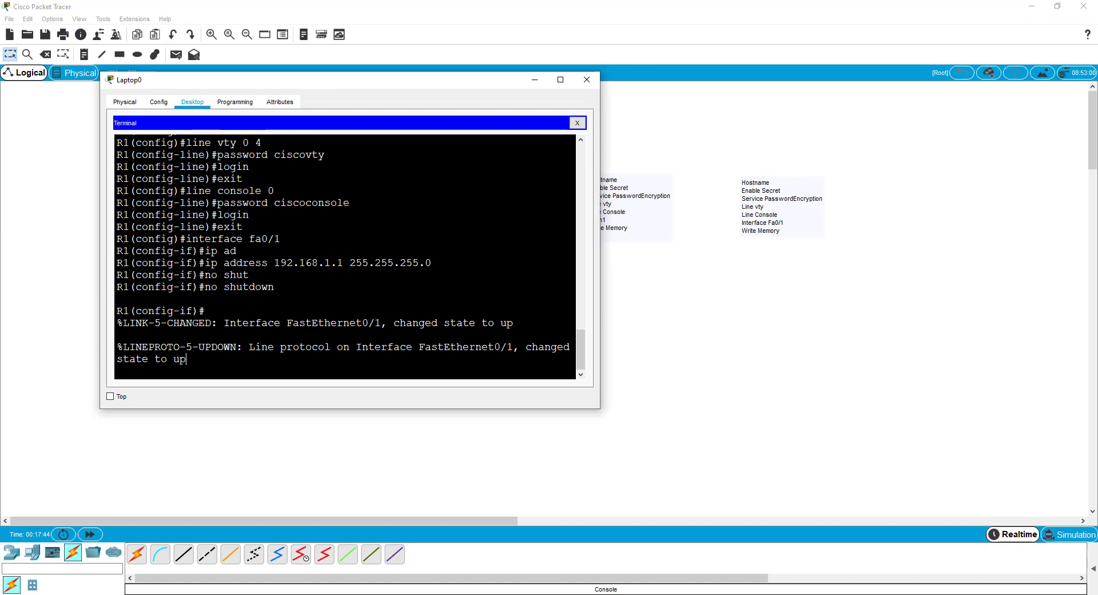
Display the full running configuration with do show run and examine how the console and vty passwords are stored.
key("Return")
key("Return")
key("Return")
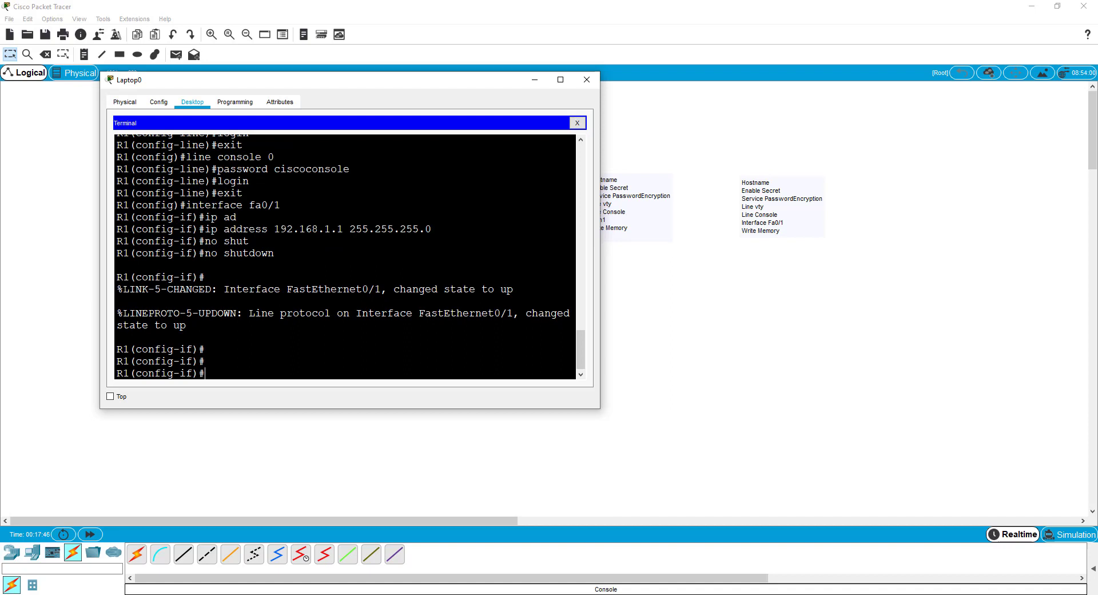
type("do show run")
key("Return")
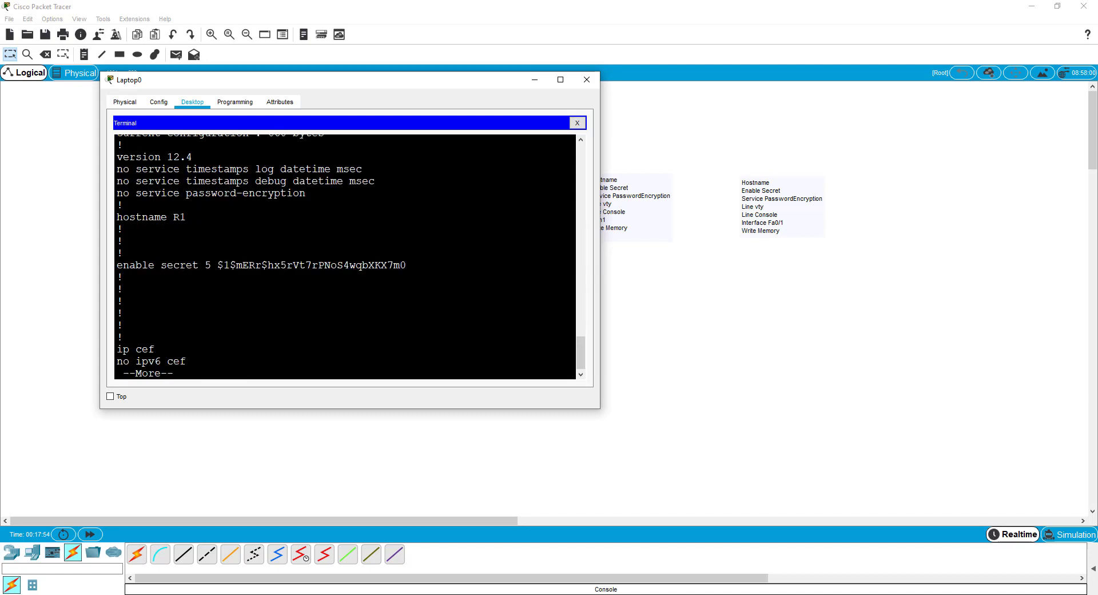
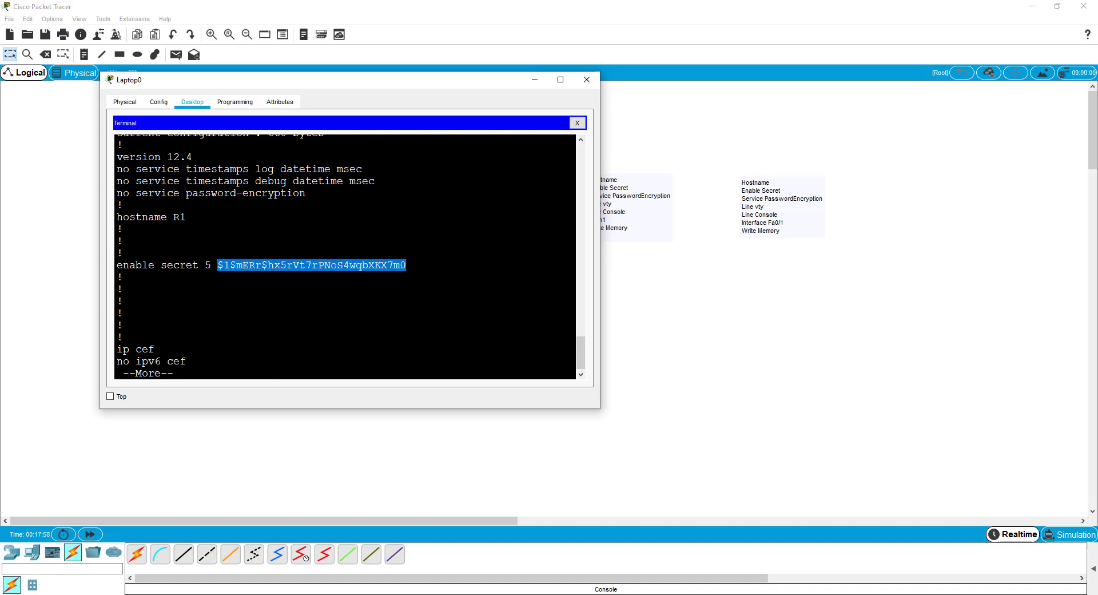
key("space")
key("space")
key("space")
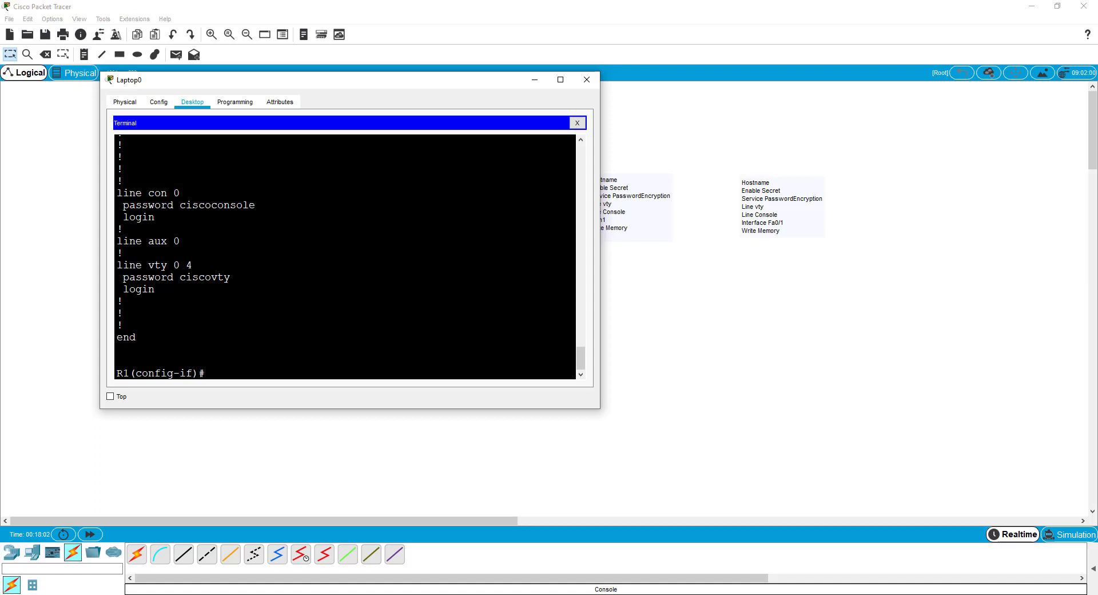
double_click(254, 205)
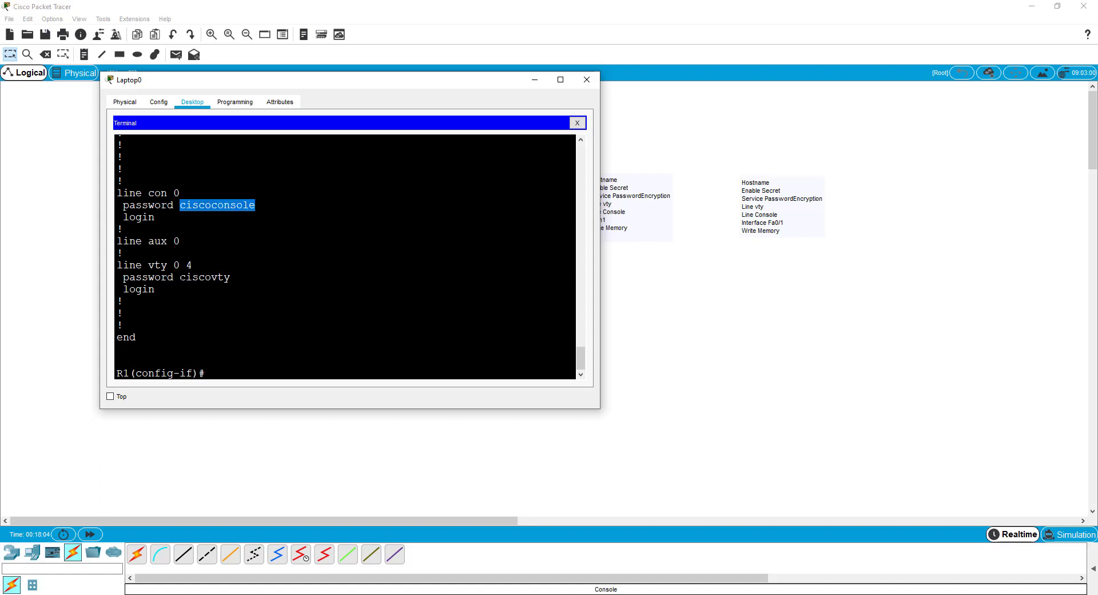
left_click_drag(180, 276, 230, 277)
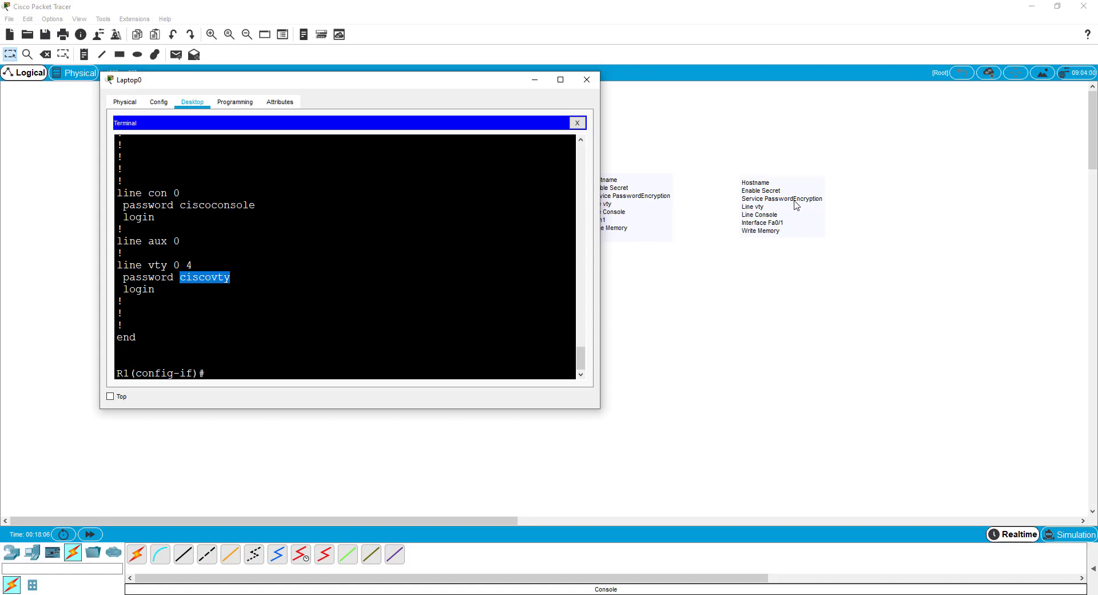
left_click(236, 372)
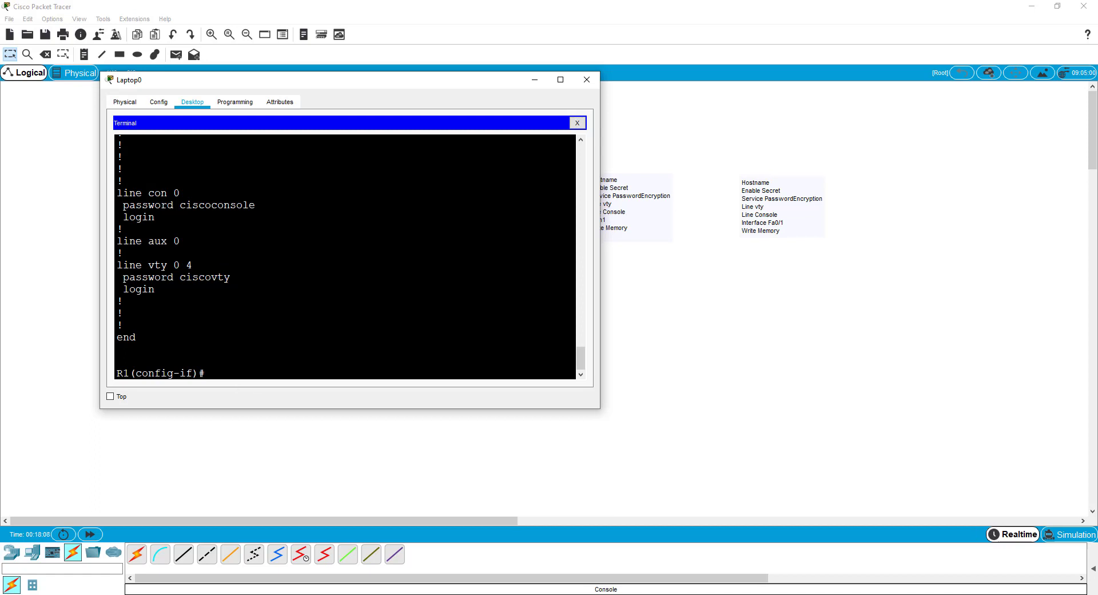
Return to global configuration mode and turn on service password-encryption.
type("exit")
key("Return")
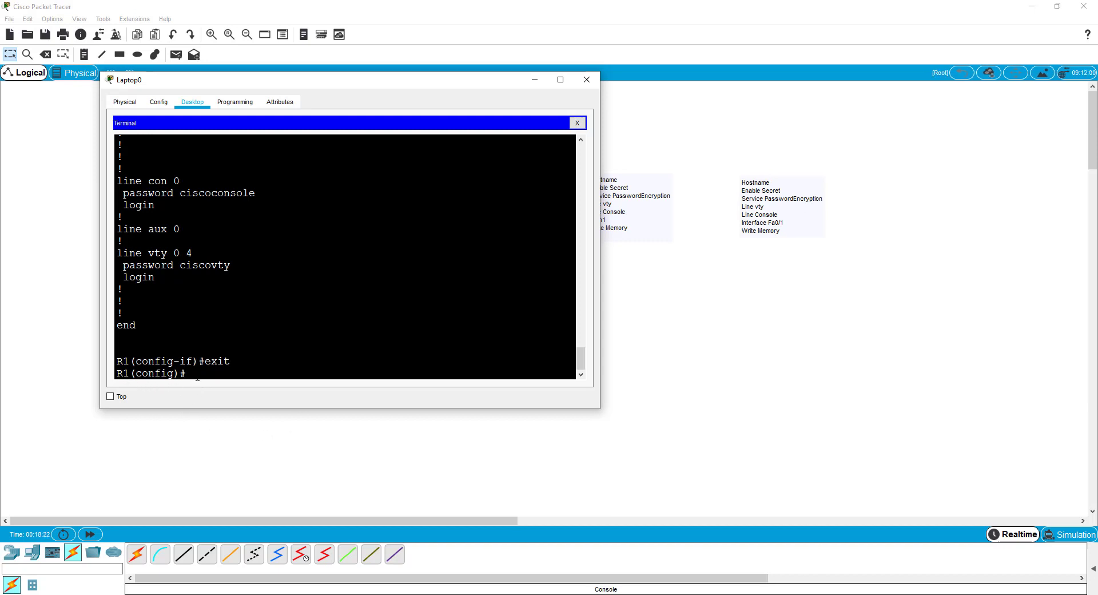
type("ser")
key("Tab")
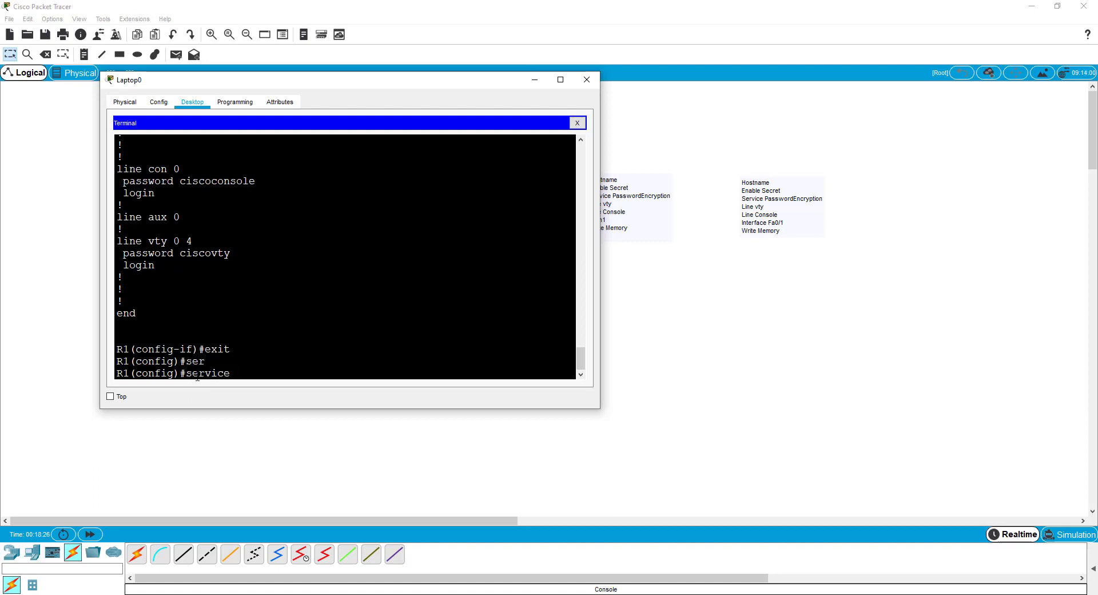
type("pas")
key("Tab")
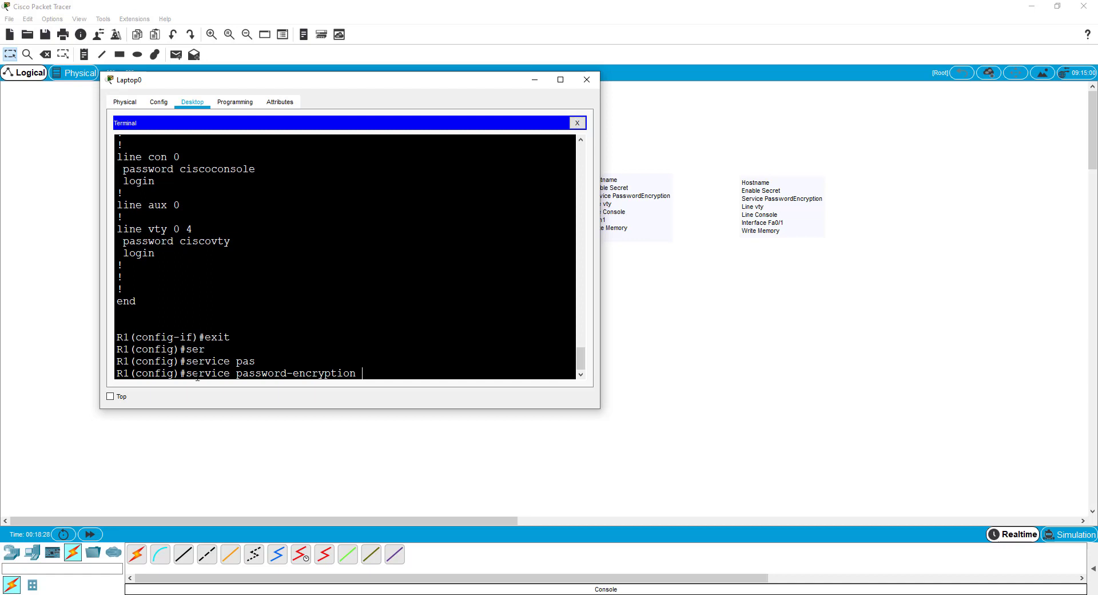
key("Return")
Display the running configuration again to the end and compare the console and vty password entries.
key("Up")
key("Up")
key("Up")
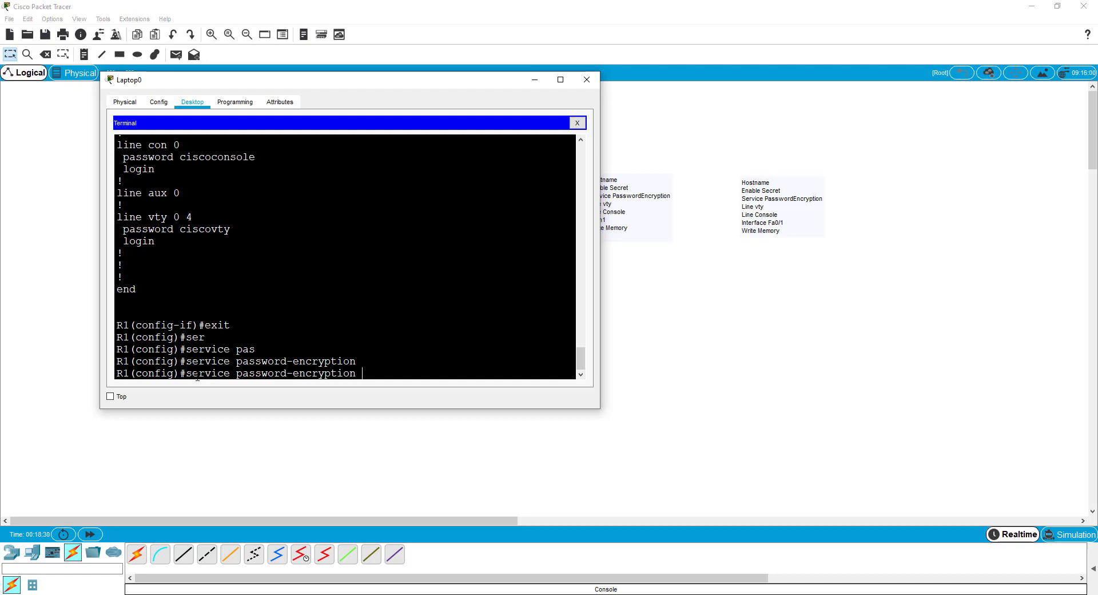
key("Return")
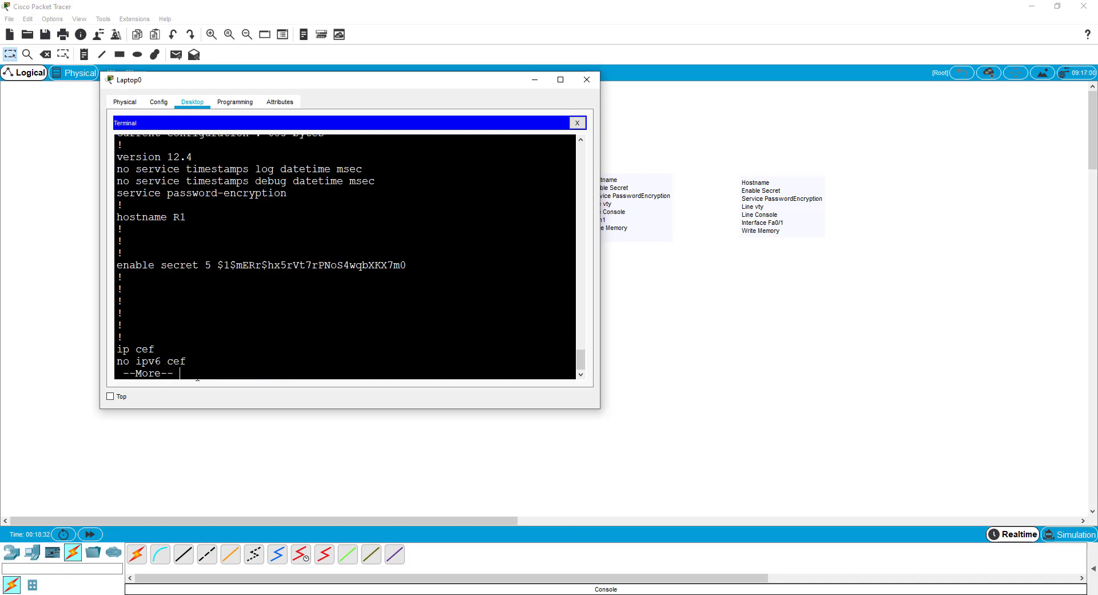
key("space")
key("space")
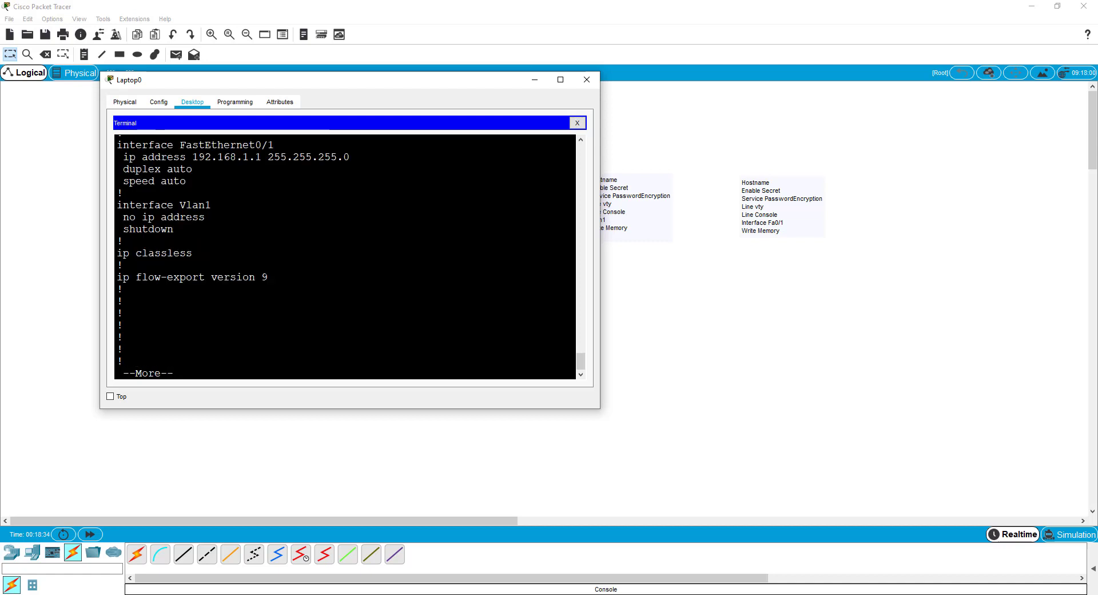
key("space")
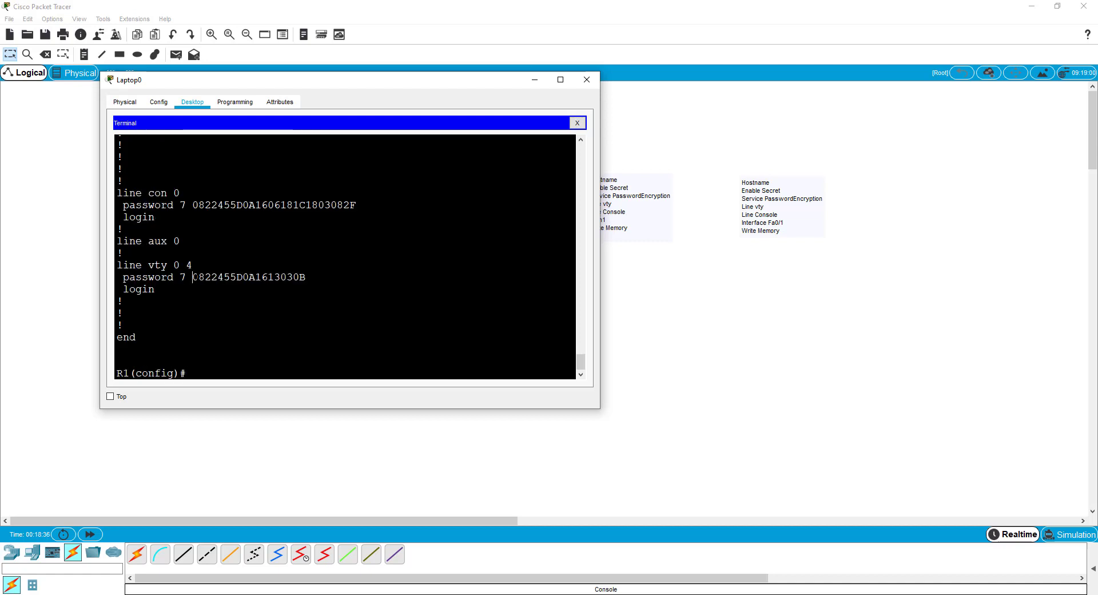
left_click_drag(193, 277, 300, 277)
left_click_drag(356, 205, 180, 193)
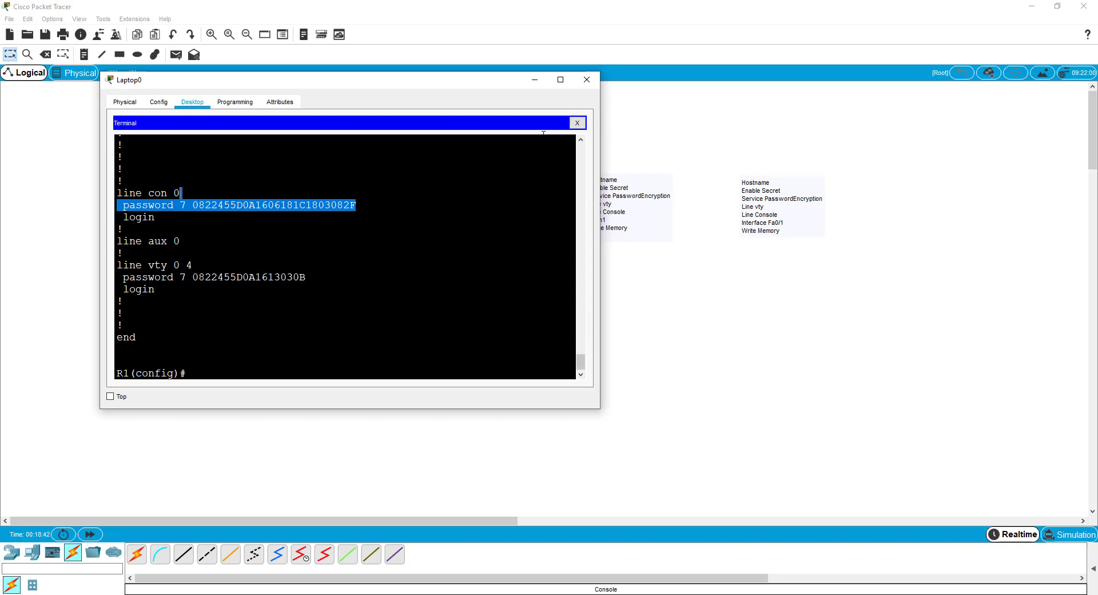
Move the Laptop0 window aside and bring up PC0's Command Prompt in an enlarged window at its SW1 session.
left_click_drag(465, 86, 767, 118)
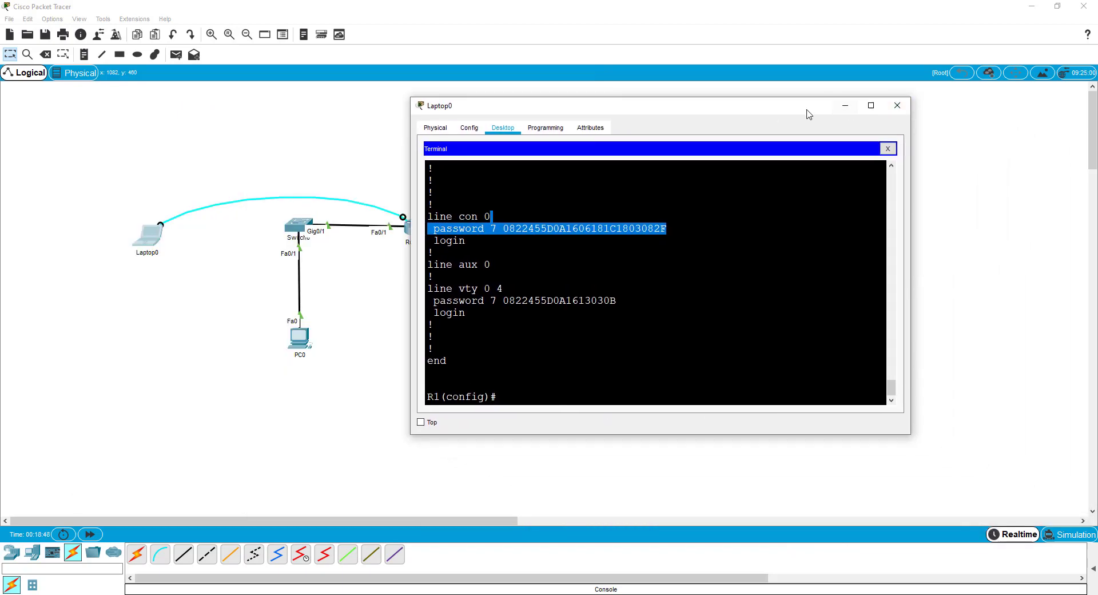
left_click_drag(809, 111, 990, 135)
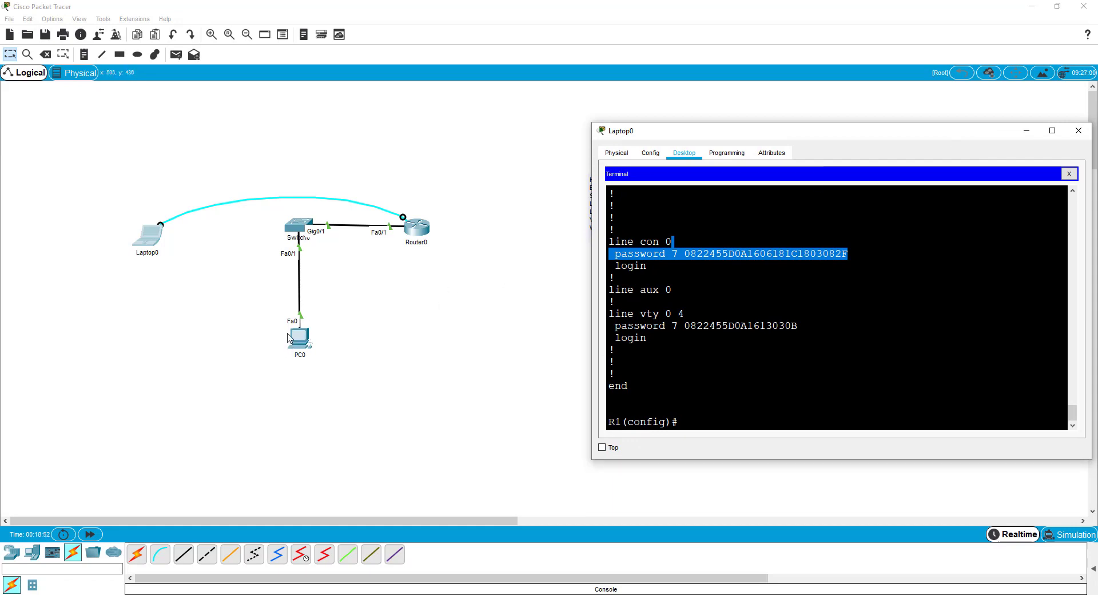
left_click(300, 338)
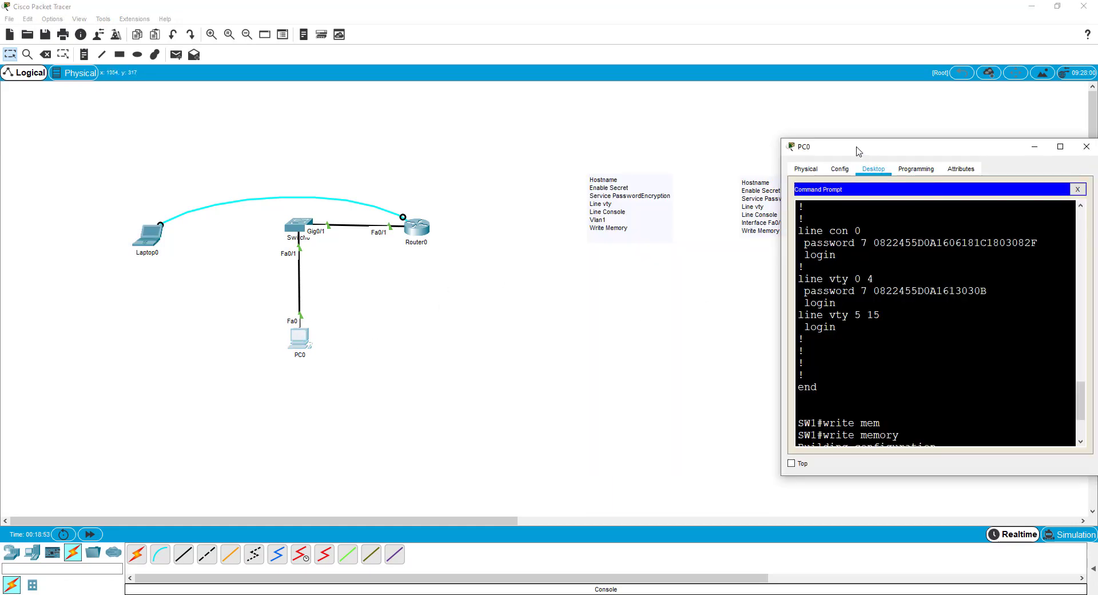
left_click_drag(860, 147, 250, 89)
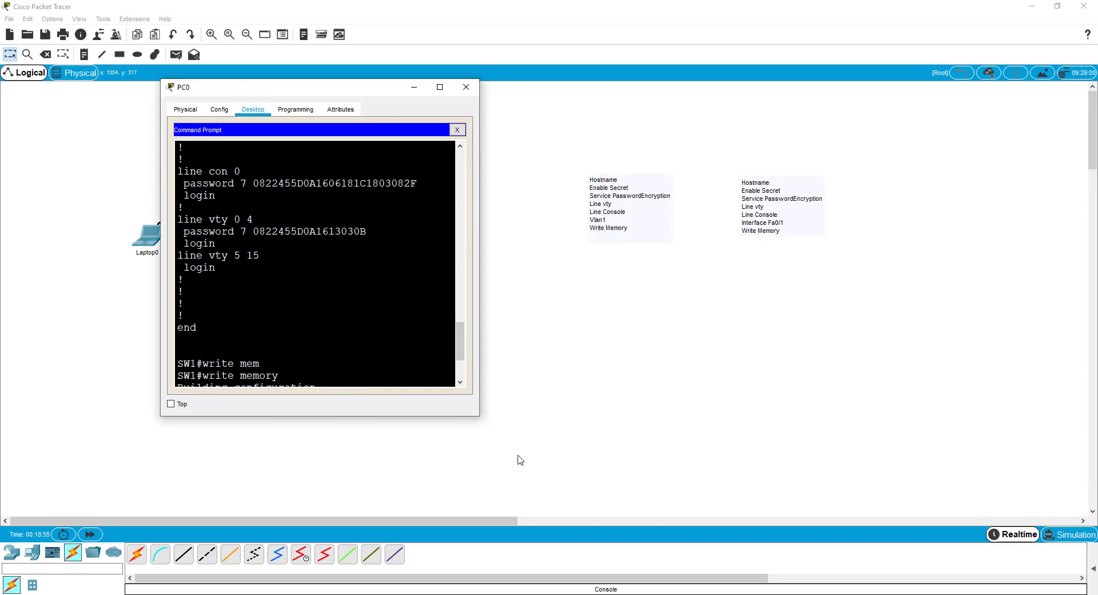
left_click_drag(475, 418, 611, 507)
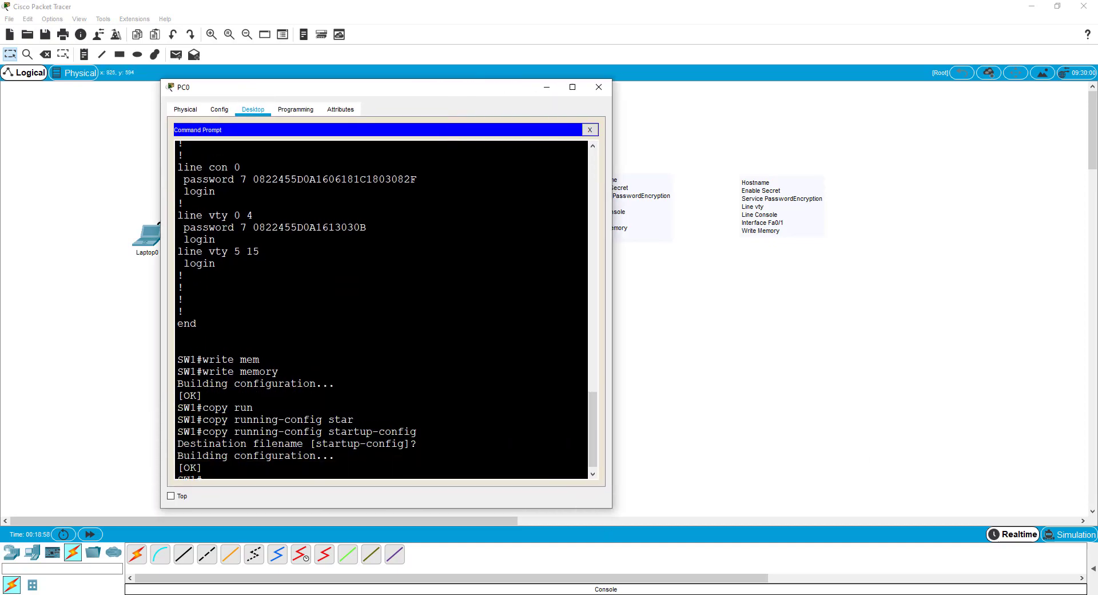
left_click(597, 130)
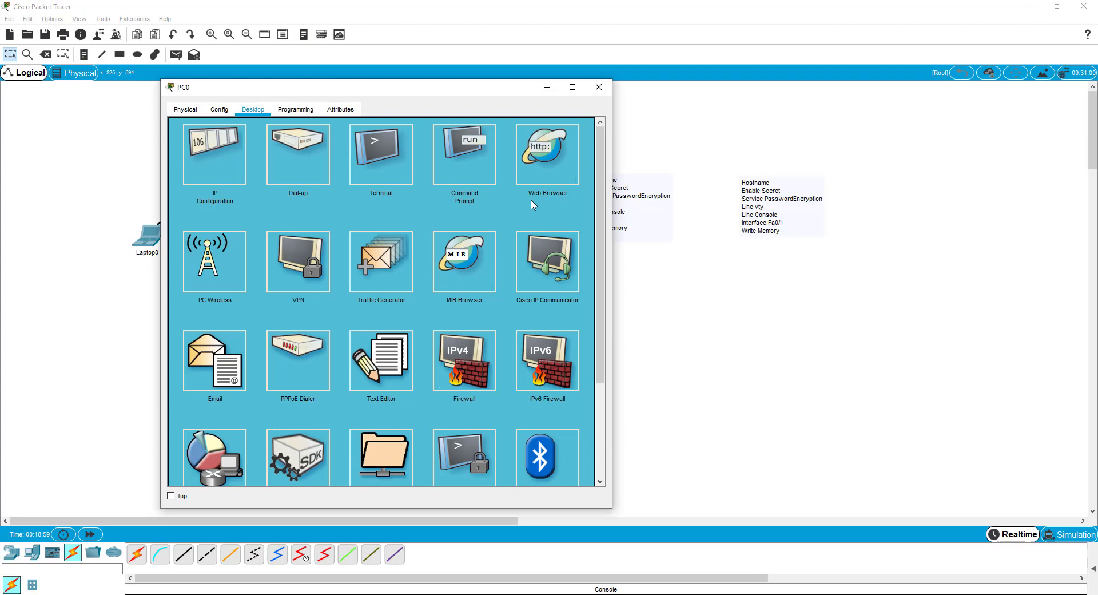
left_click(466, 153)
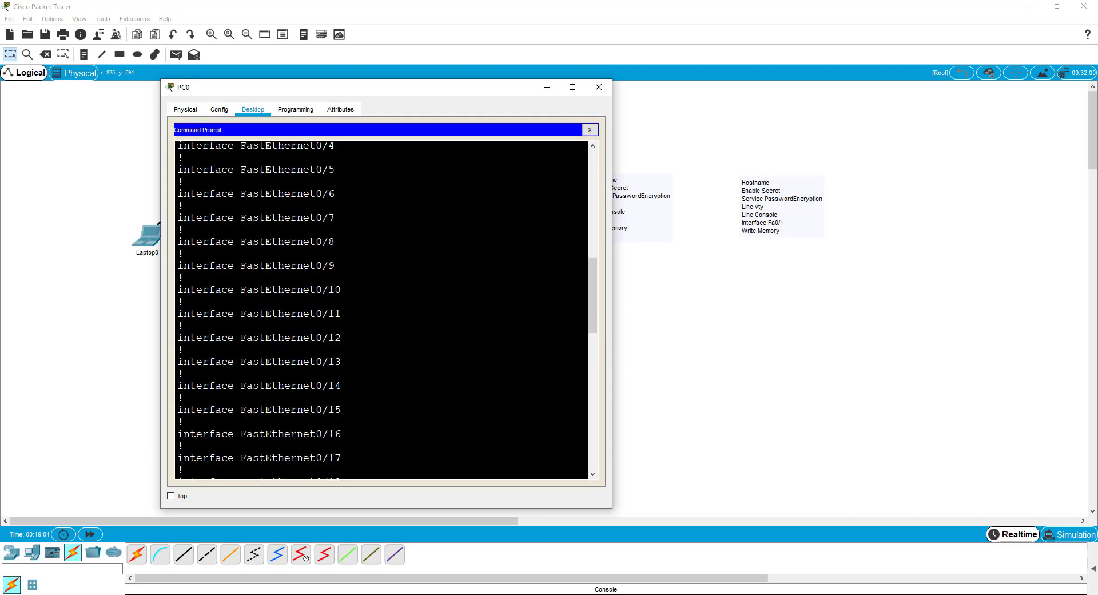
left_click(590, 130)
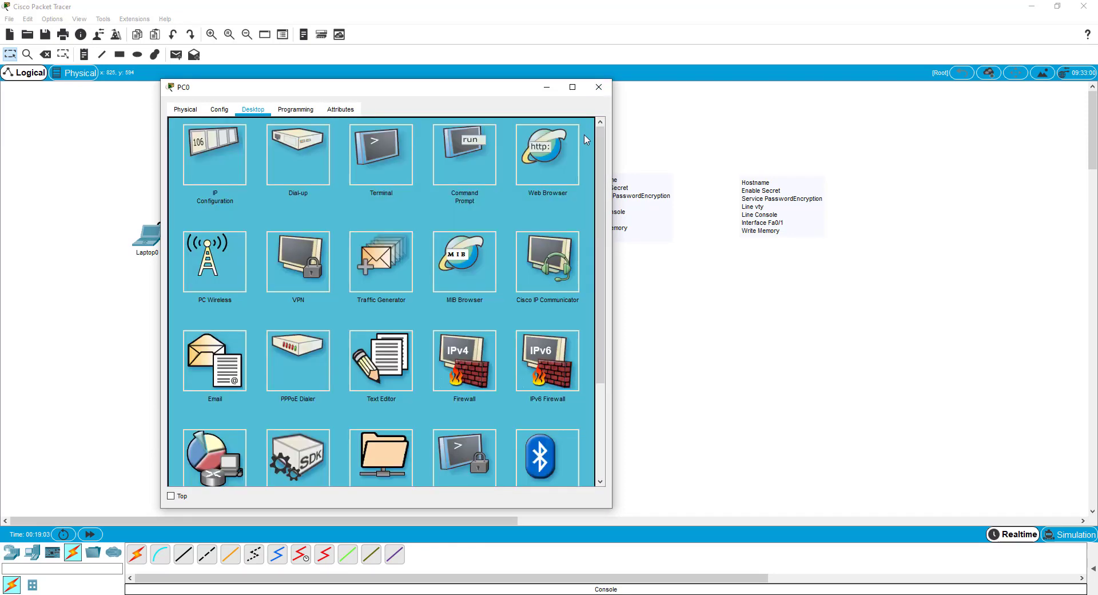
left_click(465, 155)
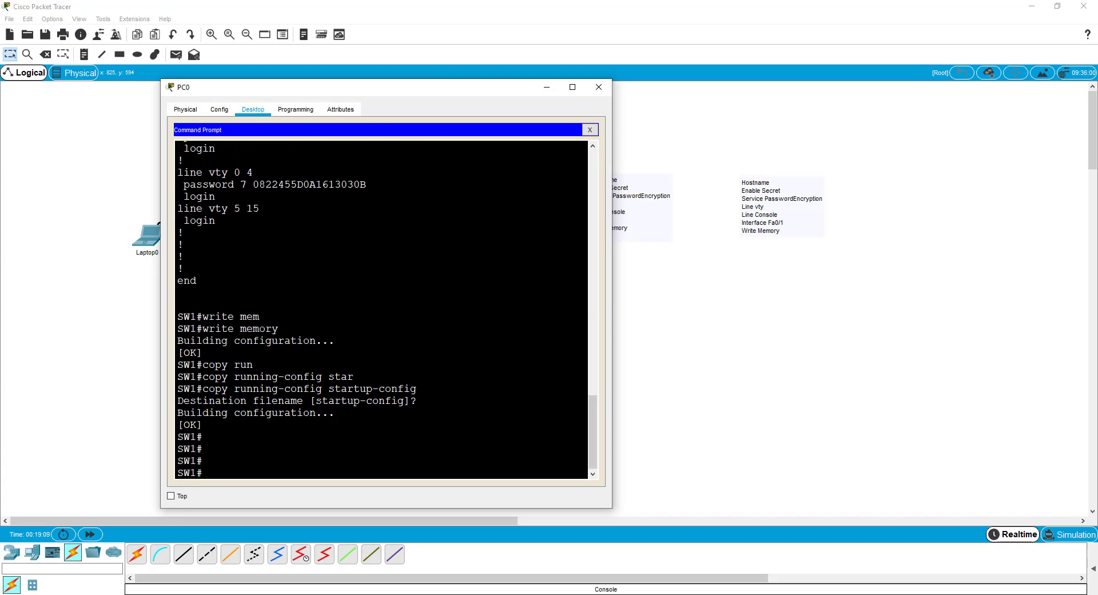
Telnet from SW1 to the router at 192.168.1.1, enter the vty password, and enter privileged mode with the enable password.
type("telet")
key("BackSpace")
key("BackSpace")
type("net 192.168.1.1")
key("Return")
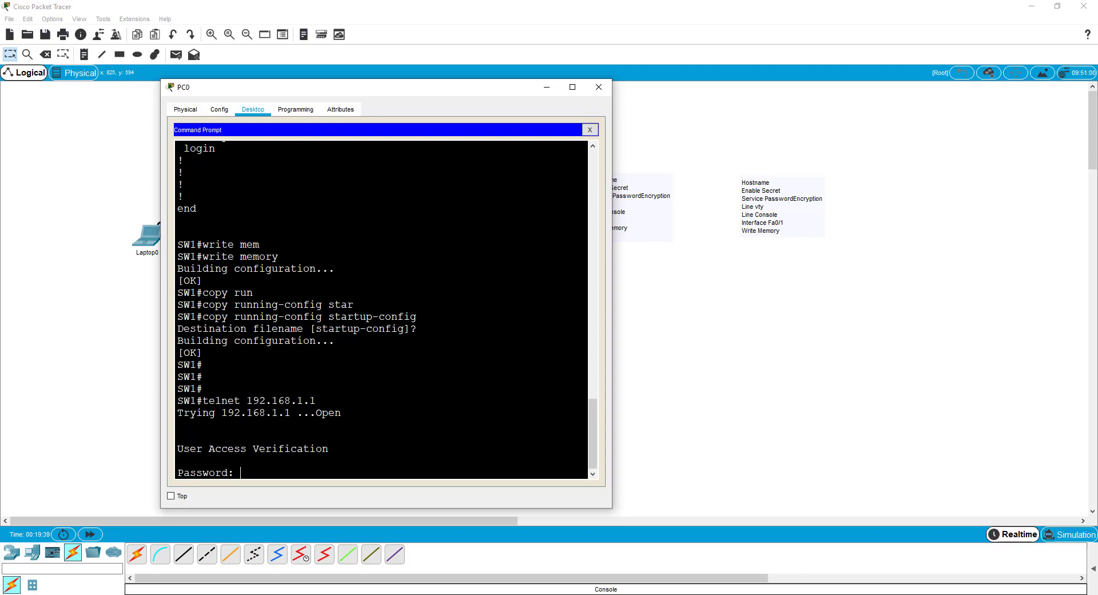
key("Return")
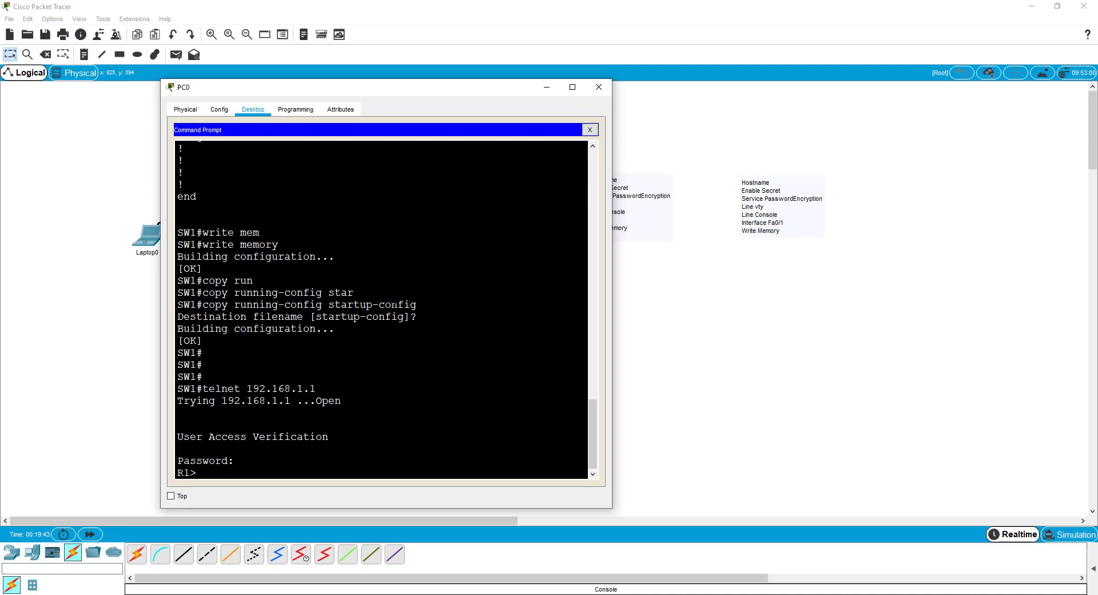
type("en")
key("Return")
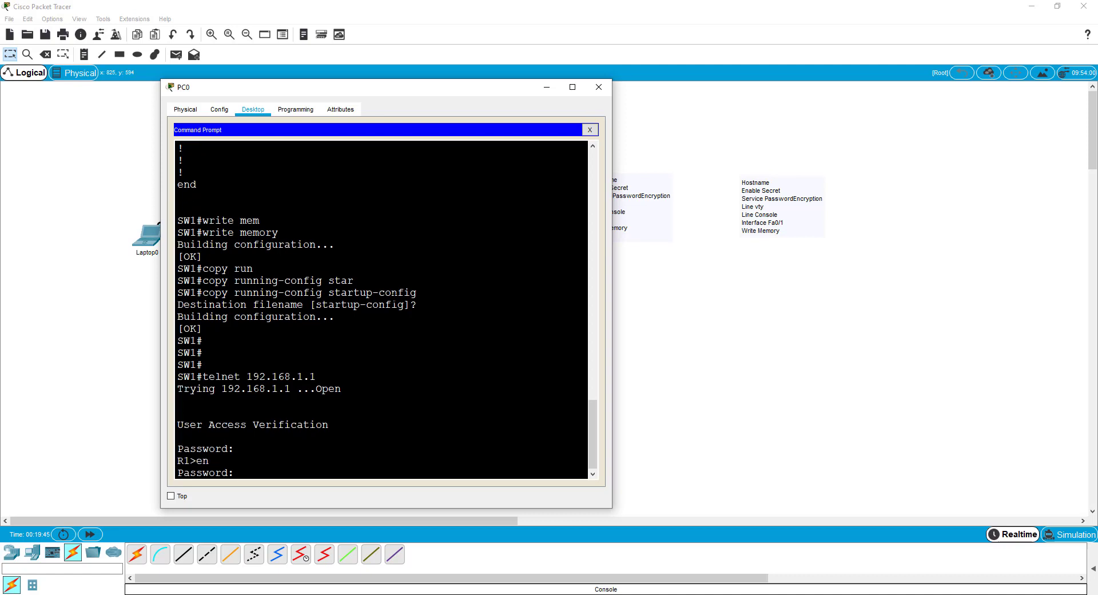
key("Return")
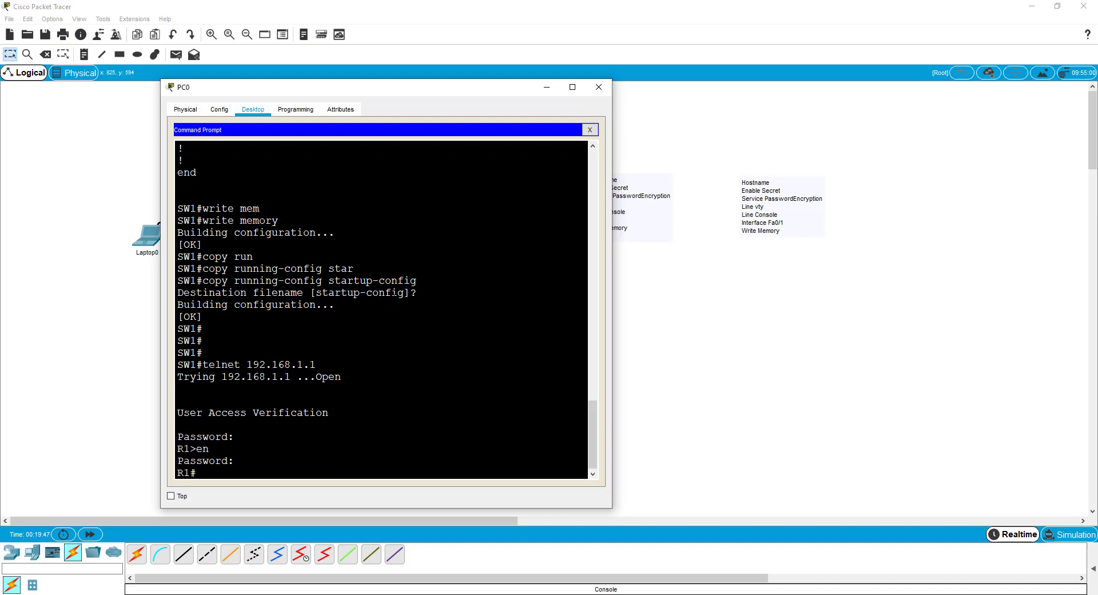
Display the router's running configuration with show run over Telnet and page through to the end.
type("show run")
key("Return")
key("space")
key("space")
key("space")
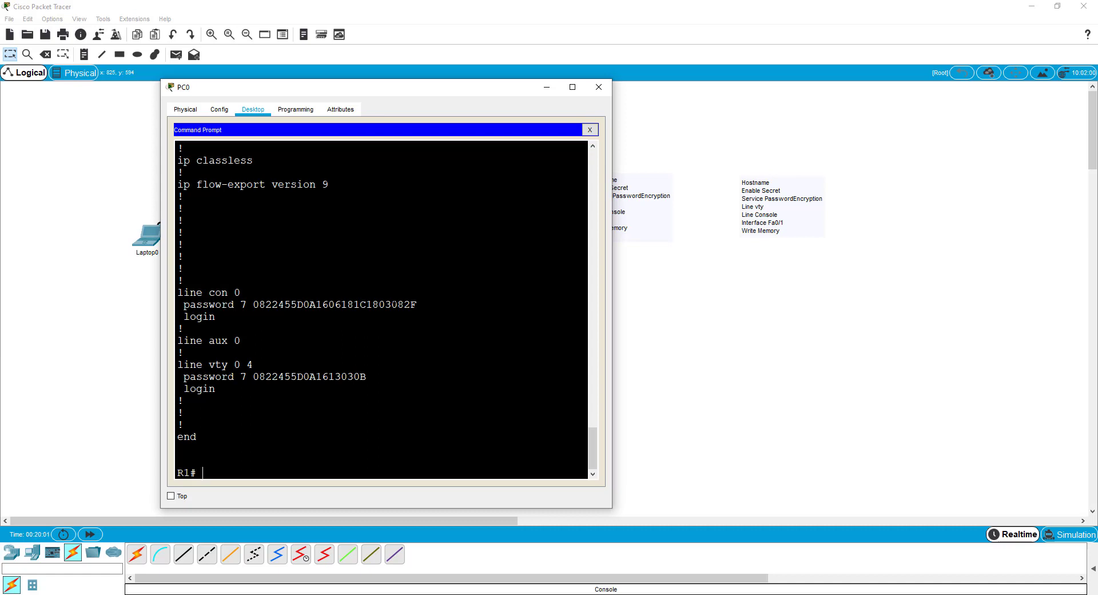
Exit the Telnet sessions on R1 and SW1 to return to PC0's own prompt.
type("exit")
key("Return")
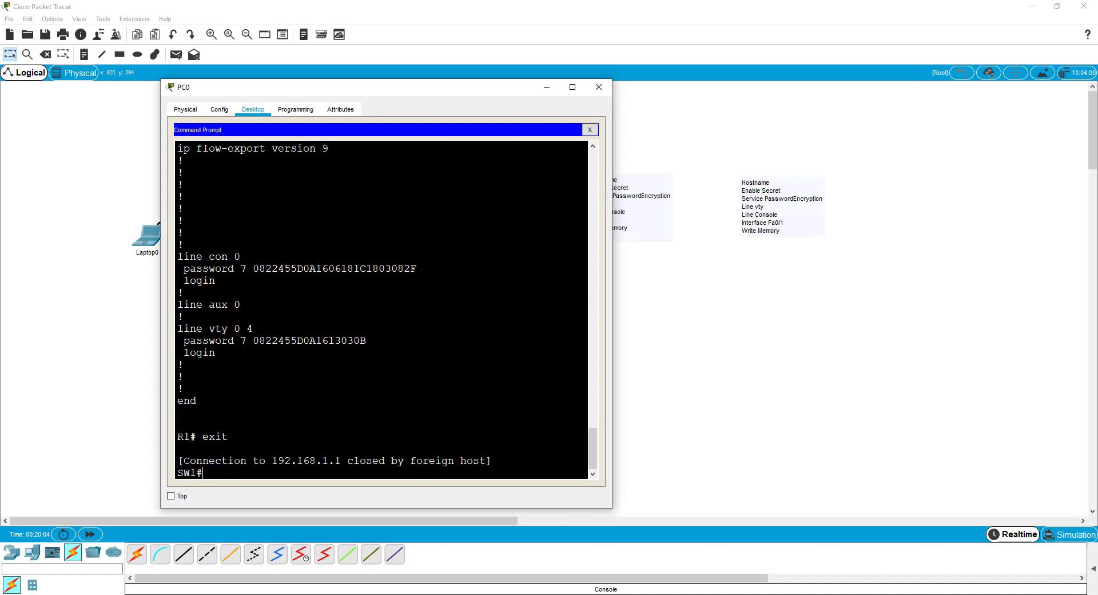
type("excit")
key("BackSpace")
key("BackSpace")
key("BackSpace")
type("it")
key("Return")
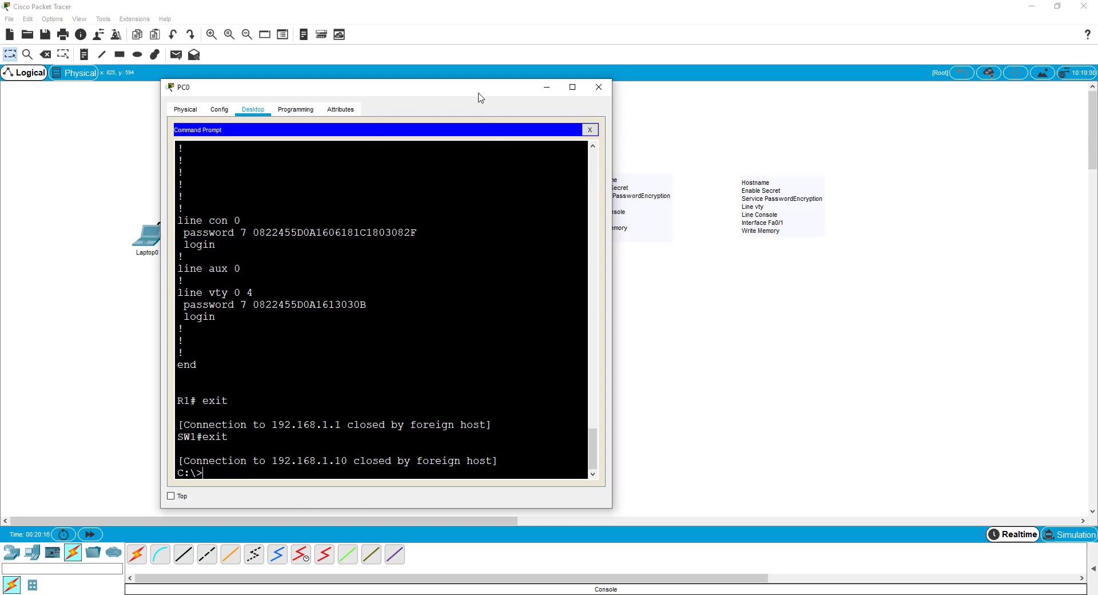
Reposition the PC0 window, close and reopen its Command Prompt, and add blank prompt lines.
left_click_drag(478, 93, 380, 76)
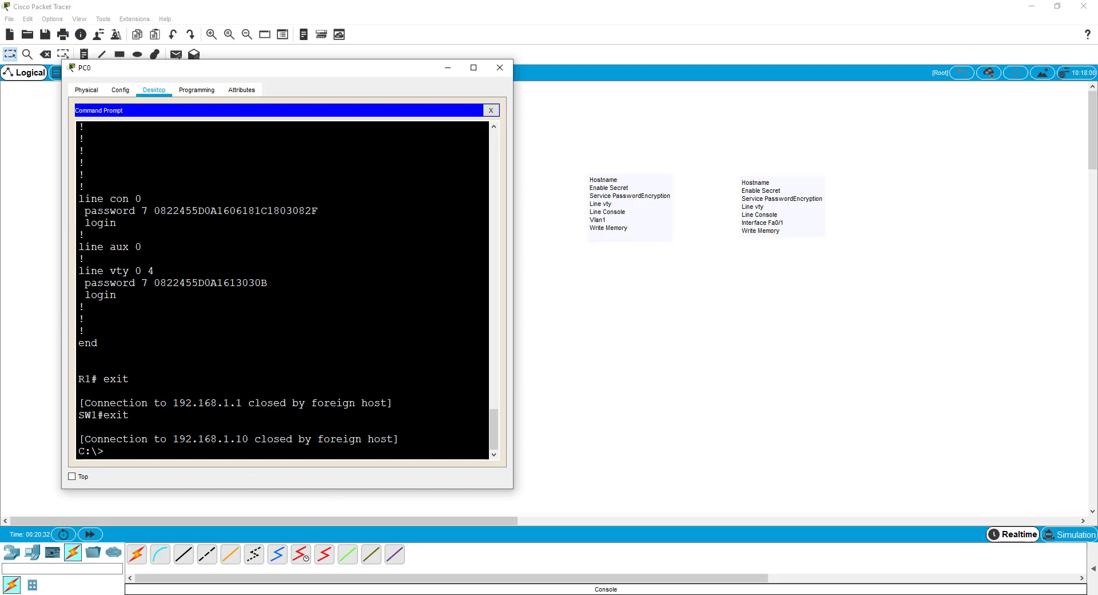
key("Return")
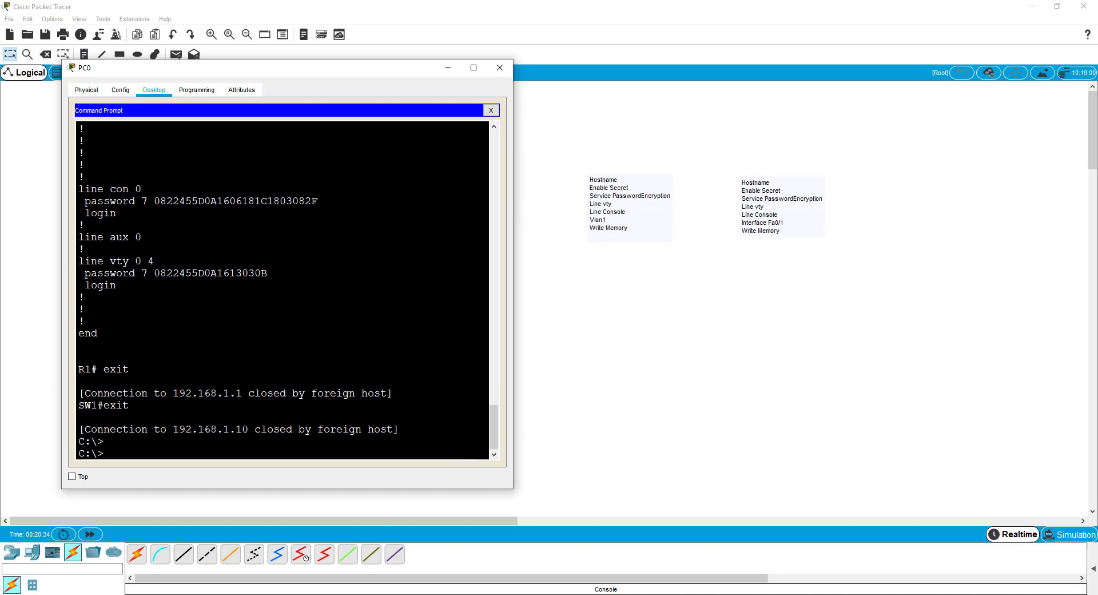
left_click(491, 110)
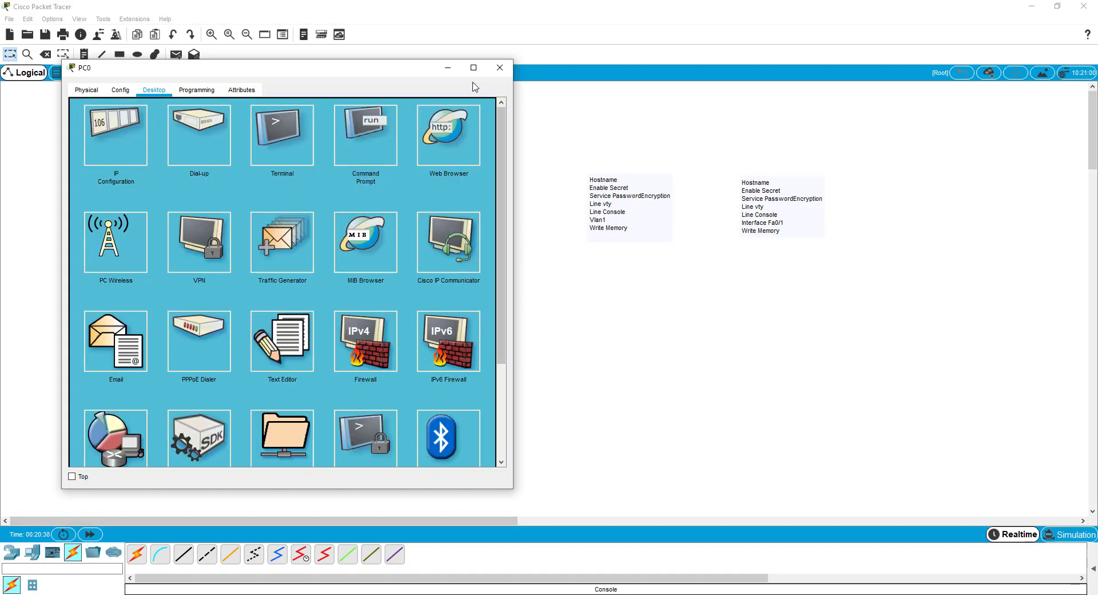
left_click_drag(412, 77, 450, 79)
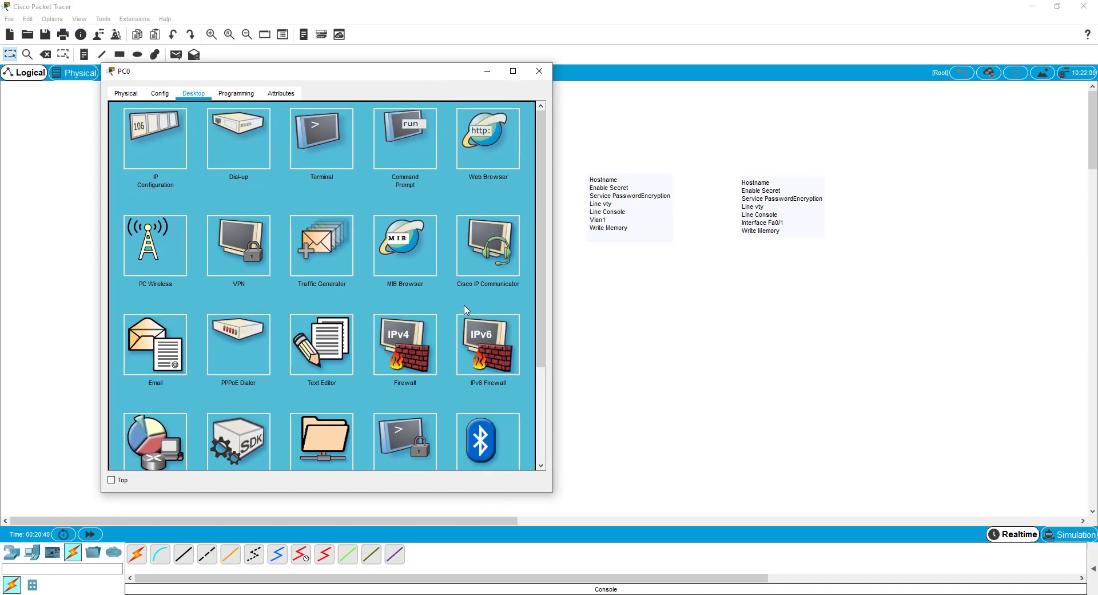
left_click(401, 138)
key("Return")
key("Return")
key("Return")
key("Return")
key("Return")
key("Return")
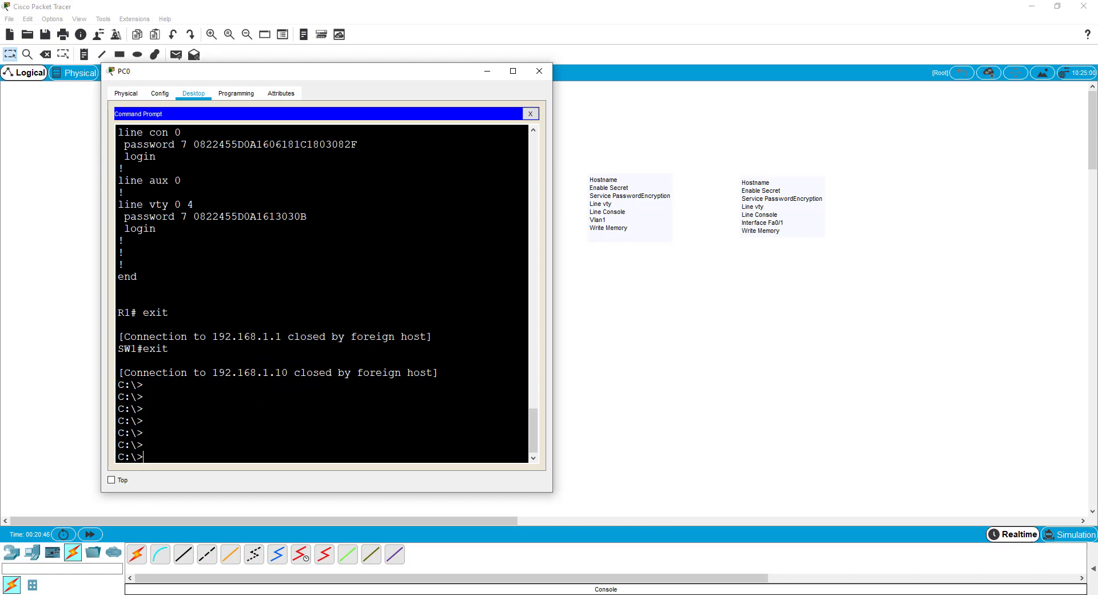
Telnet from PC0 to the switch at 192.168.1.10, enter the vty password, and enter privileged mode with the enable password.
key("Up")
key("Return")
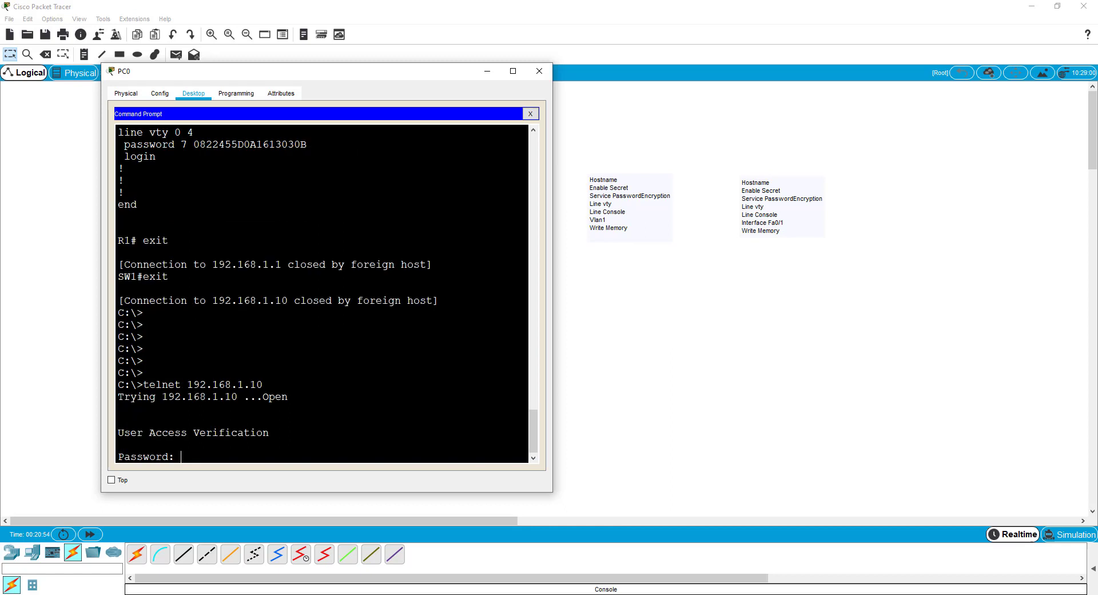
key("Return")
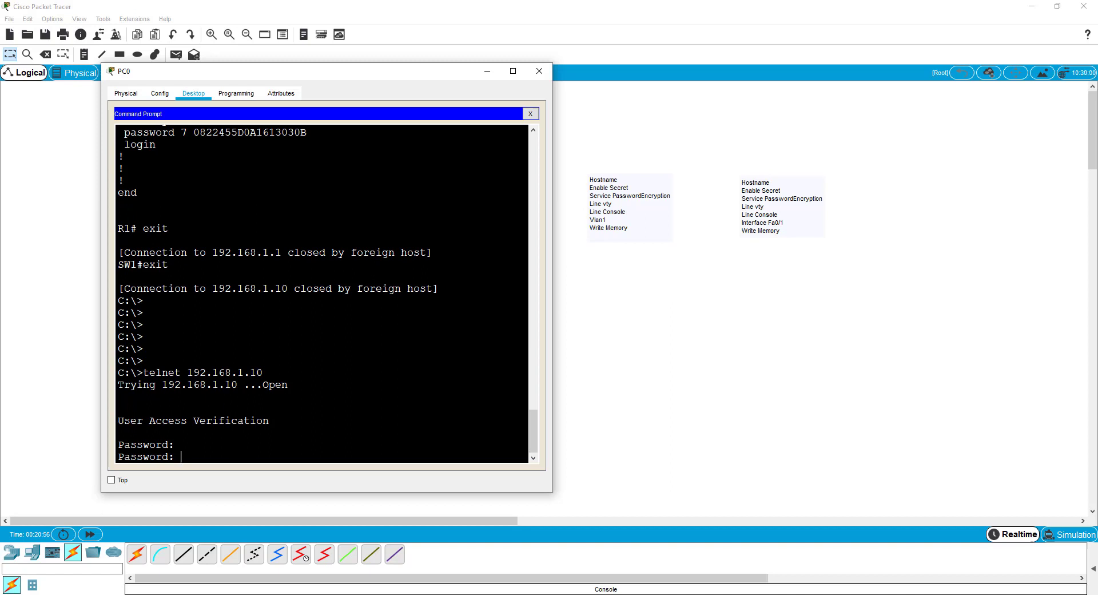
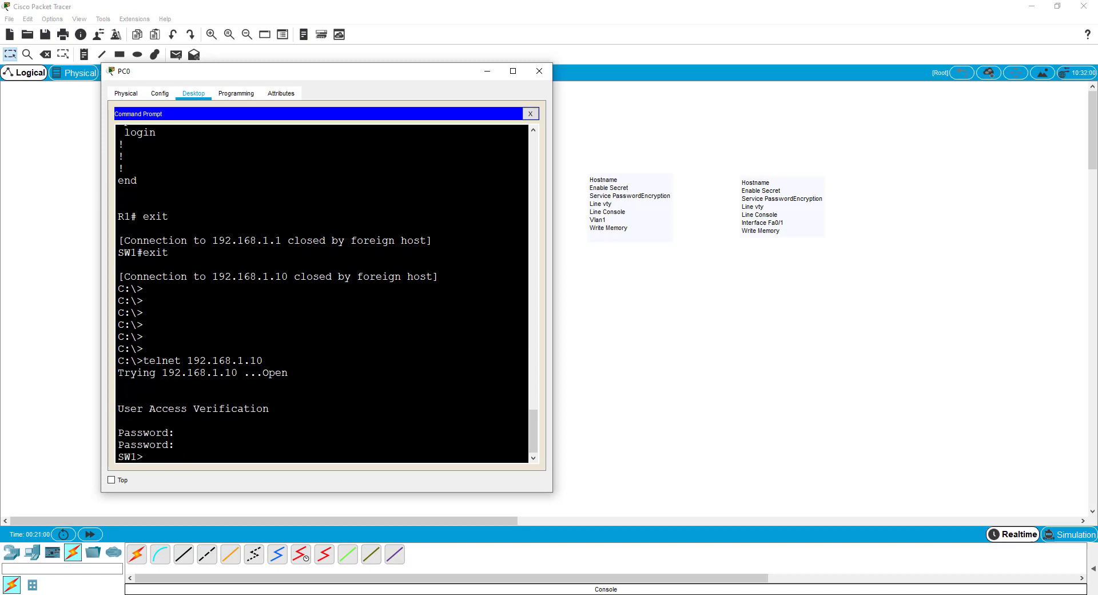
type("en")
key("Return")
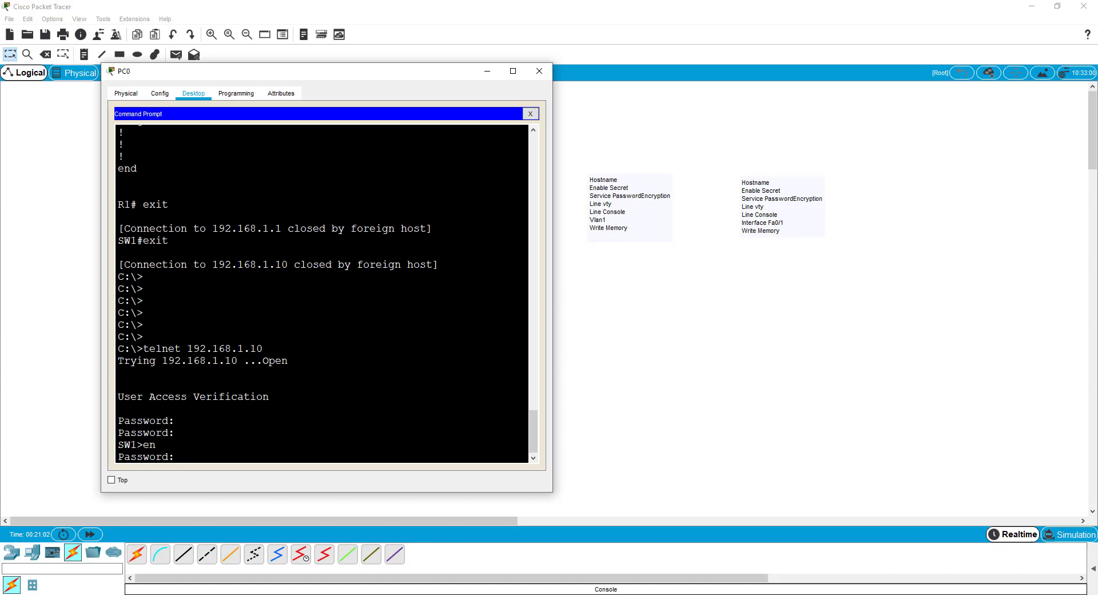
key("Return")
Exit the switch's Telnet session and return to the PC0 prompt.
type("en")
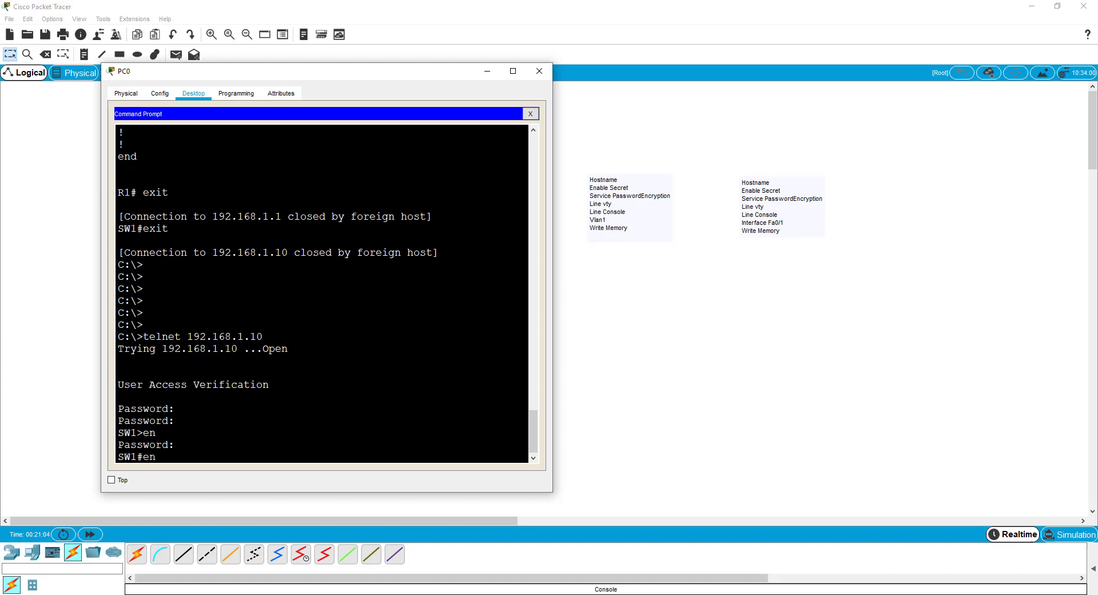
key("BackSpace")
key("BackSpace")
type("telexit")
key("Return")
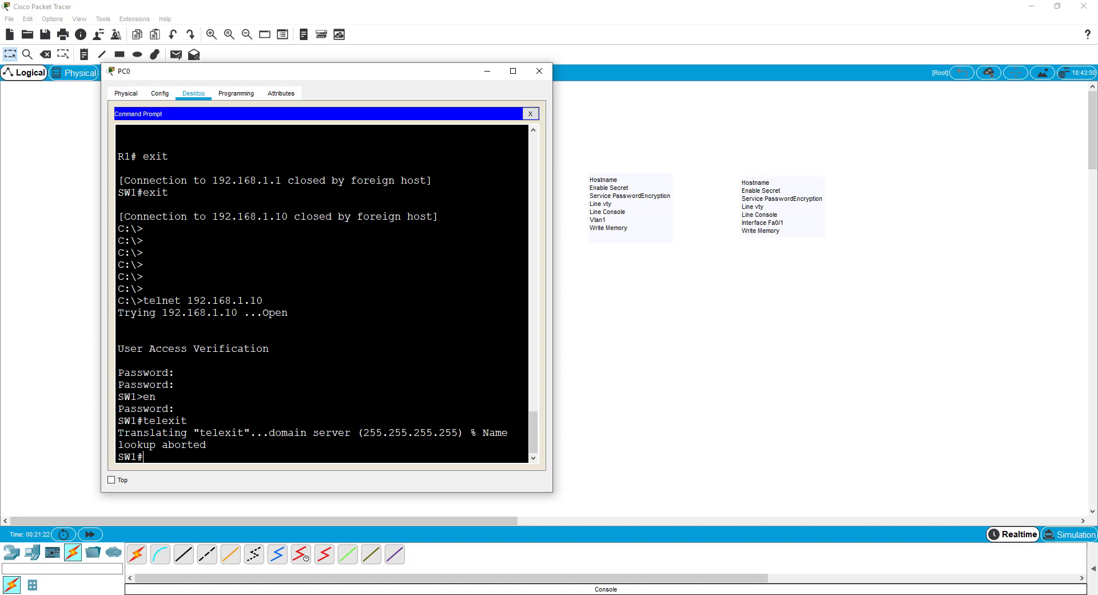
type("exit")
key("Return")
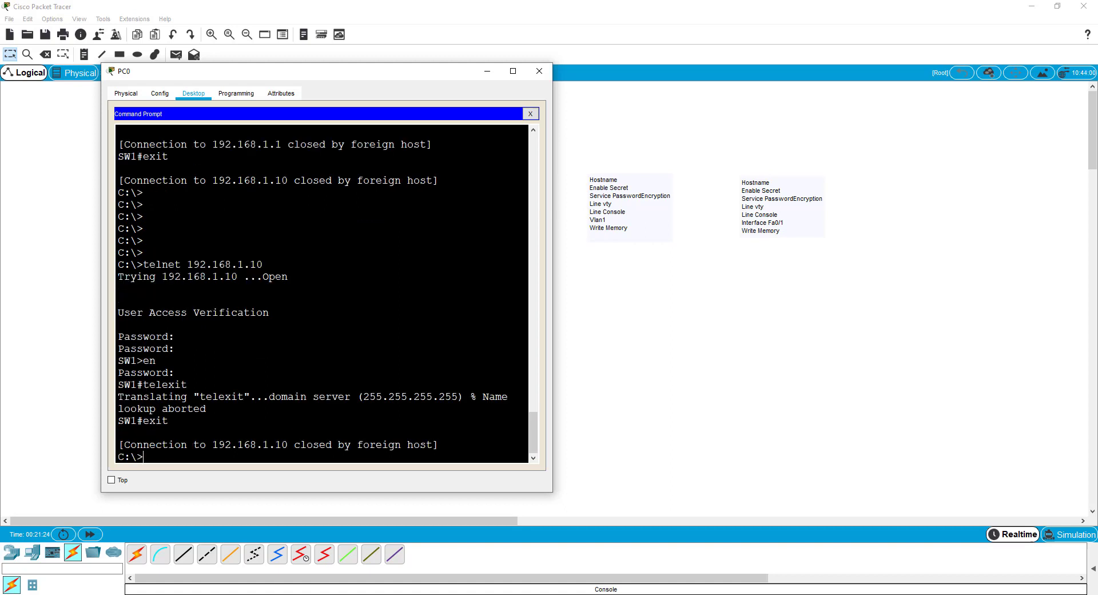
Telnet directly from PC0 to the router at 192.168.1.1, enter the vty password, and enter privileged mode with the enable password.
type("telnet 192.168.1.1")
key("Return")
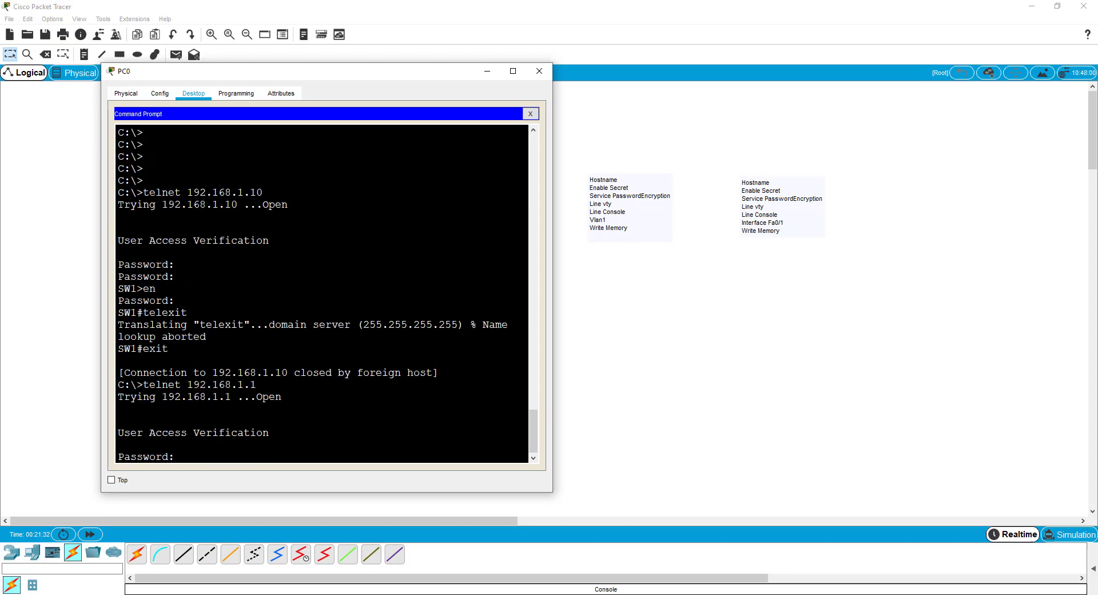
key("Return")
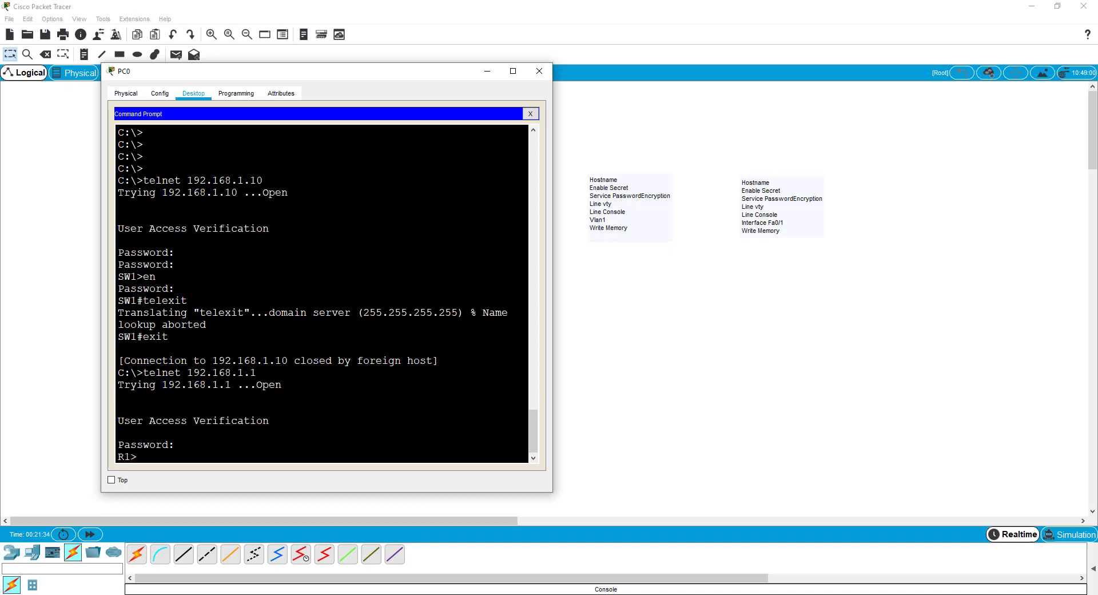
type("en")
key("Return")
key("Return")
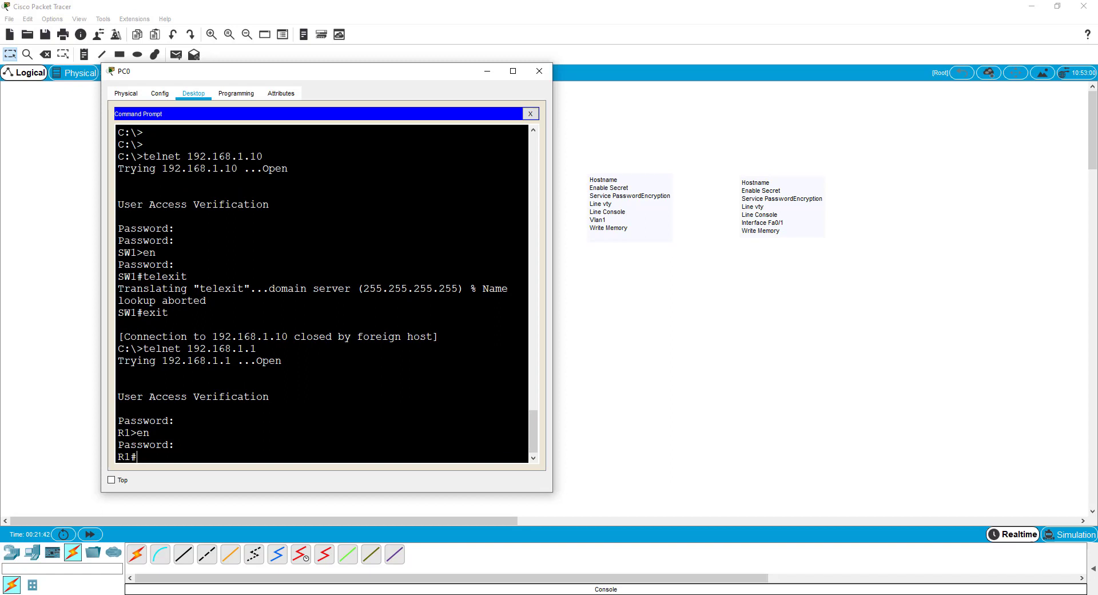
Save the router configuration with copy run startup-config, accepting the default destination filename, and close PC0's Command Prompt and window.
type("copy run st")
key("Tab")
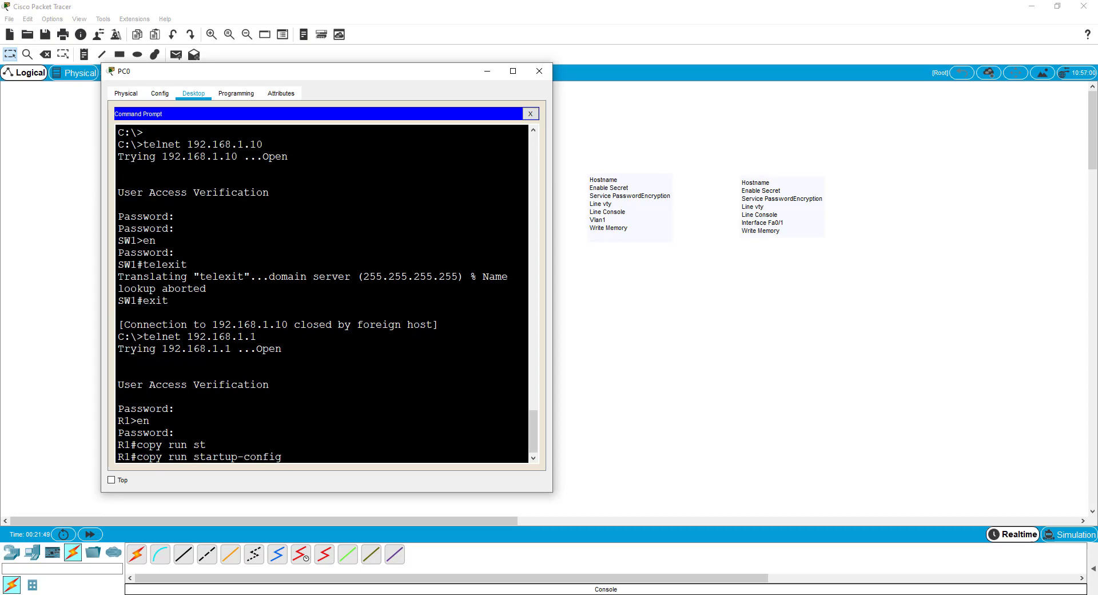
key("Return")
key("Return")
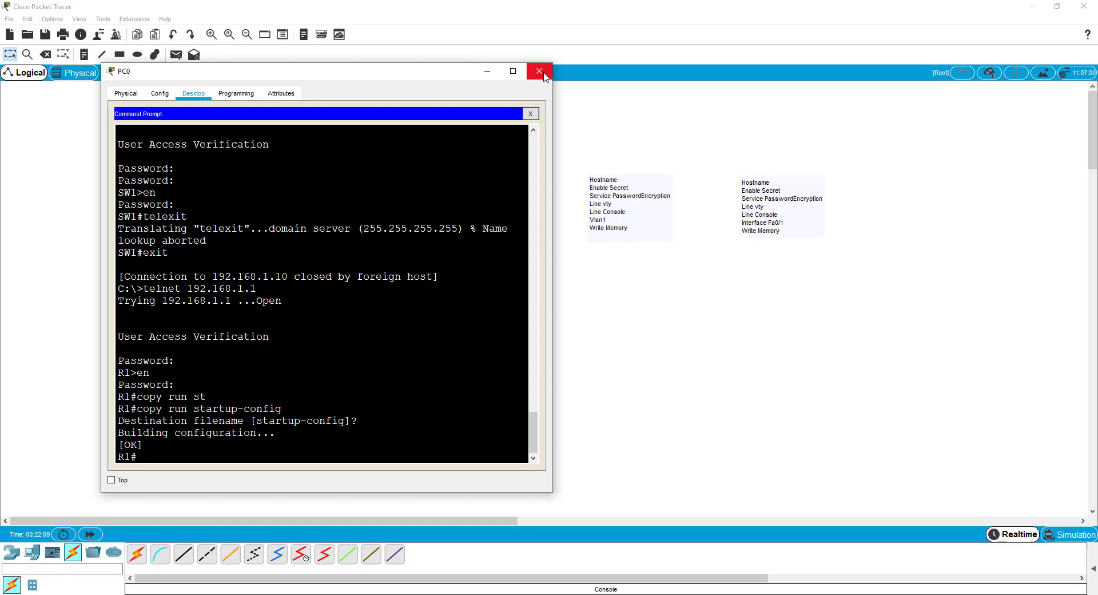
left_click(530, 114)
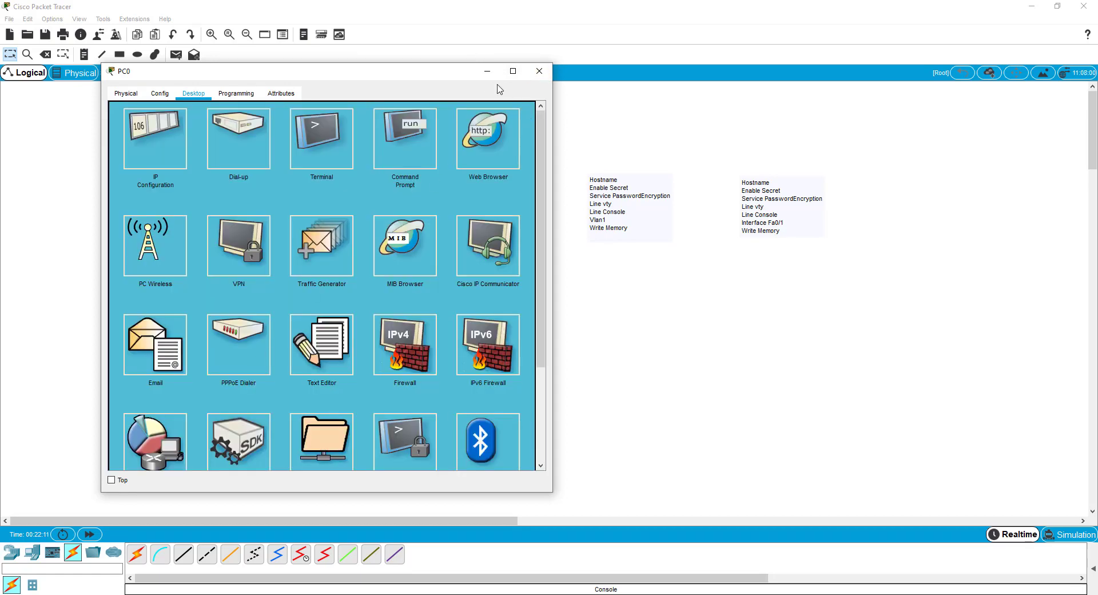
left_click(538, 71)
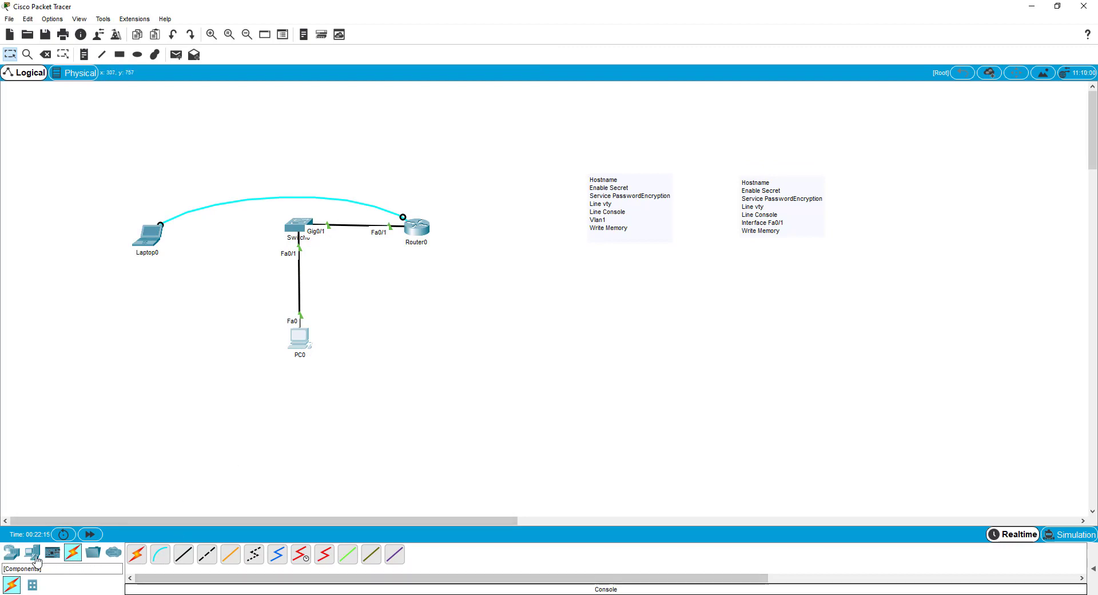
Add PC1 to the workspace and connect its FastEthernet0 port to the switch's Fa0/2 with a copper straight-through cable.
left_click_drag(35, 558, 188, 343)
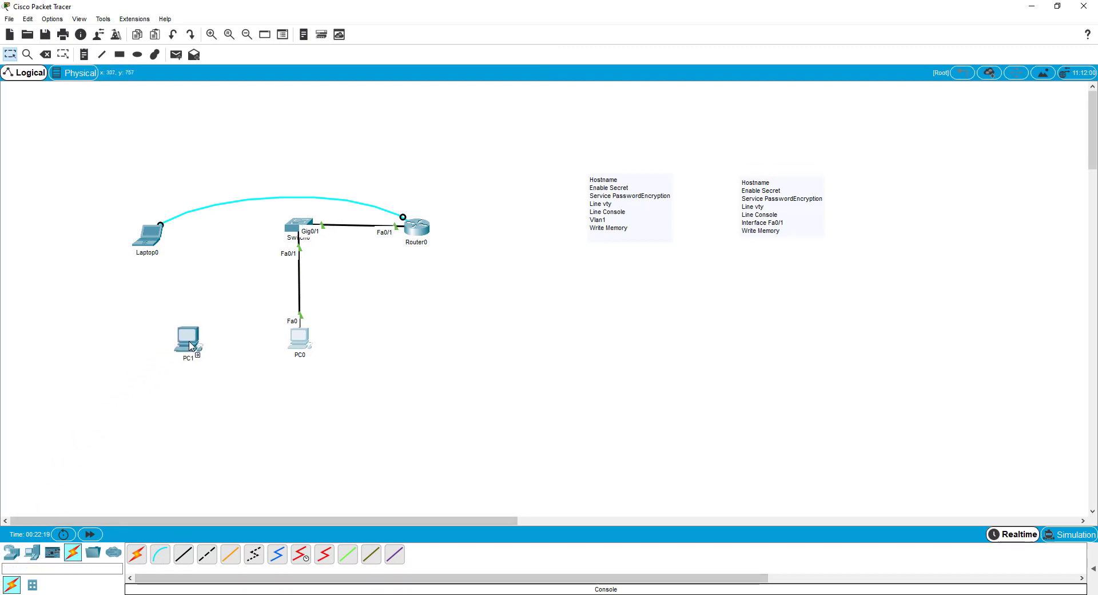
left_click(184, 554)
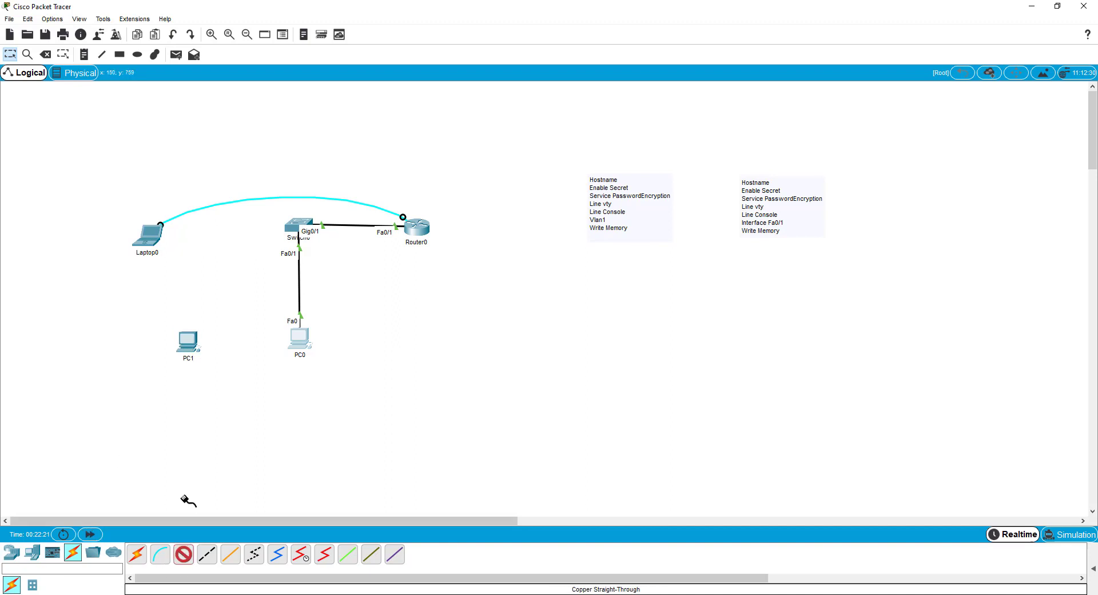
left_click(190, 344)
left_click(216, 386)
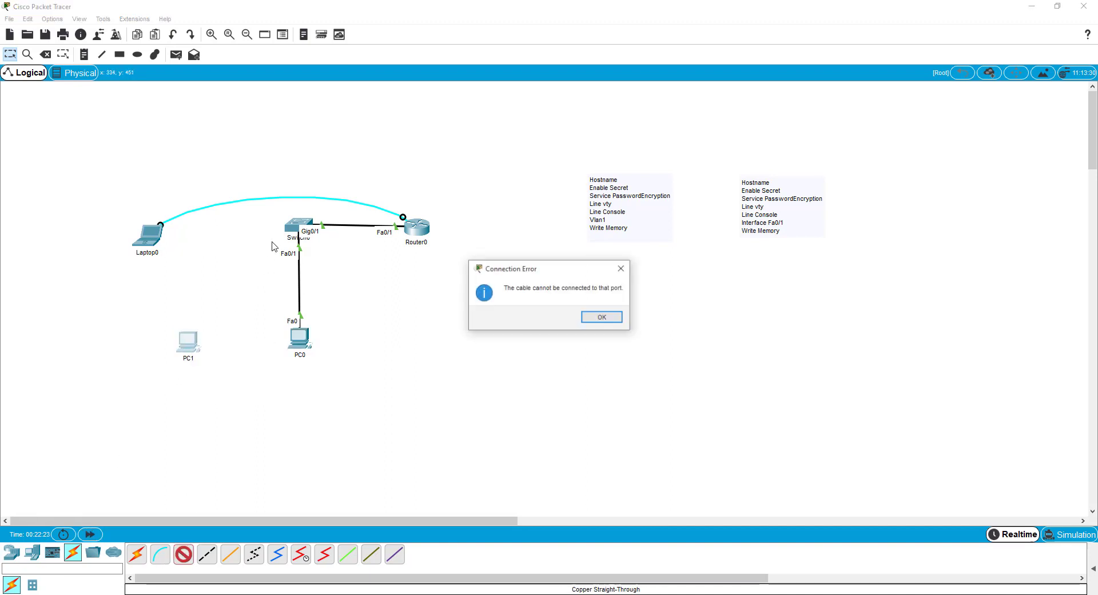
left_click(599, 318)
left_click(194, 340)
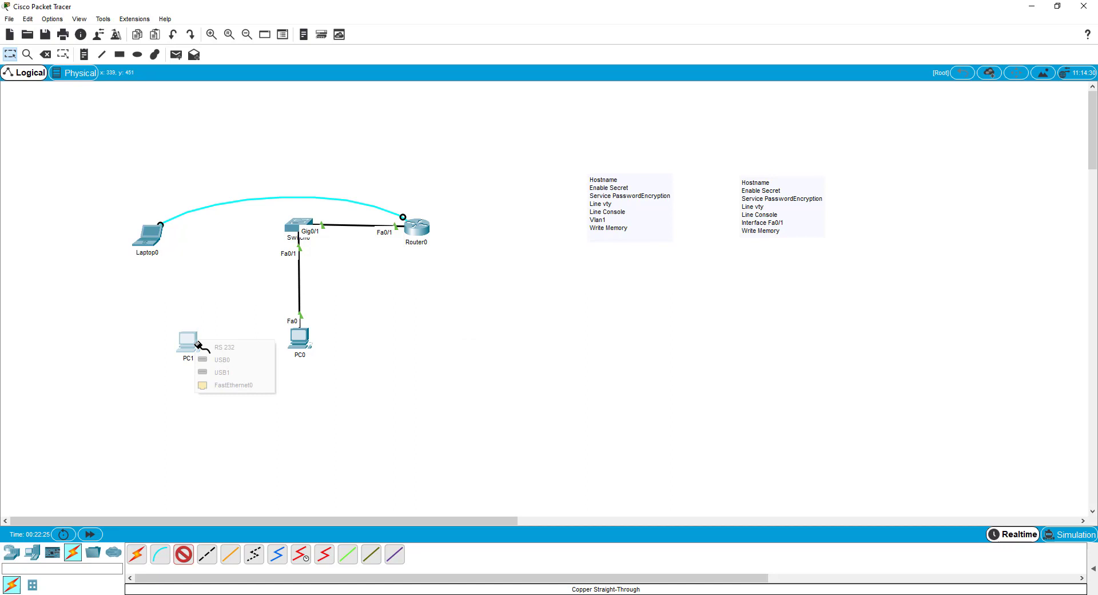
left_click(229, 371)
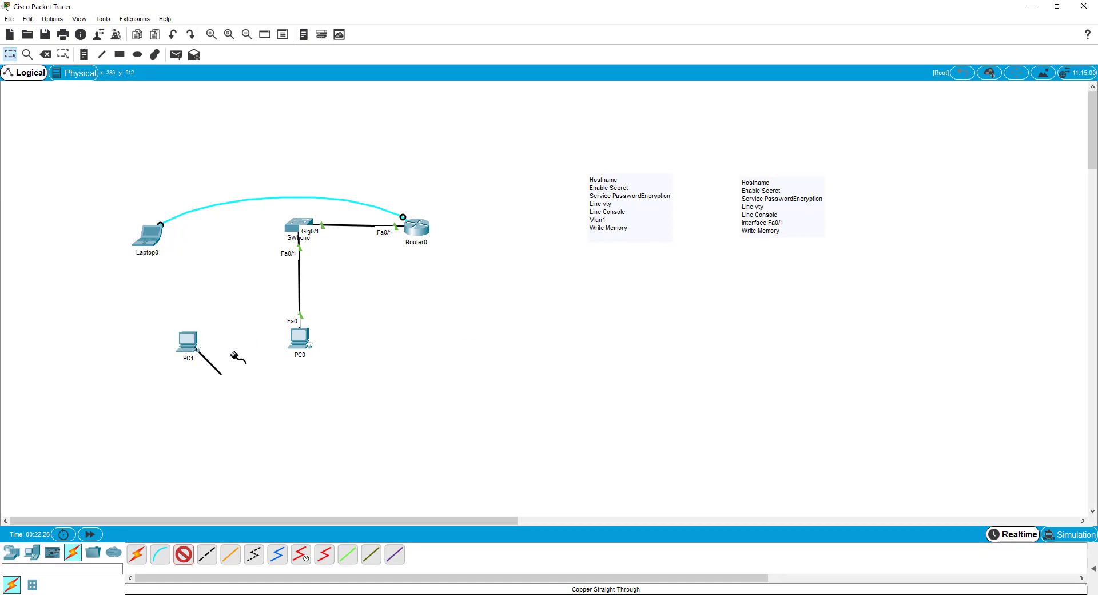
left_click(295, 229)
left_click(302, 256)
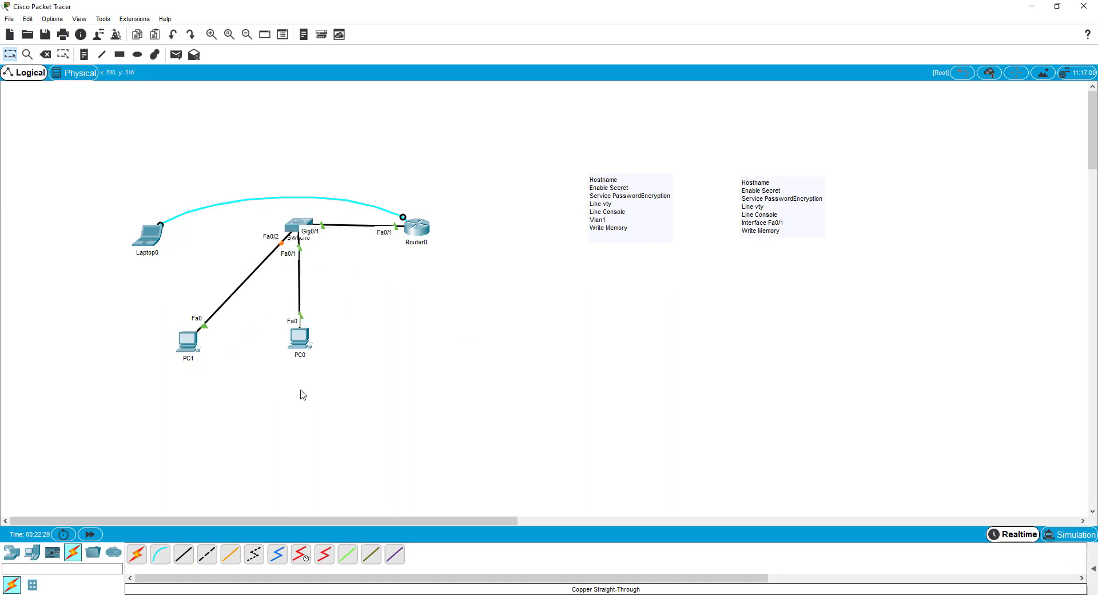
Open PC0's IP configuration, switch its IPv4 addressing from static to DHCP, and move the window clear of the topology.
left_click(293, 343)
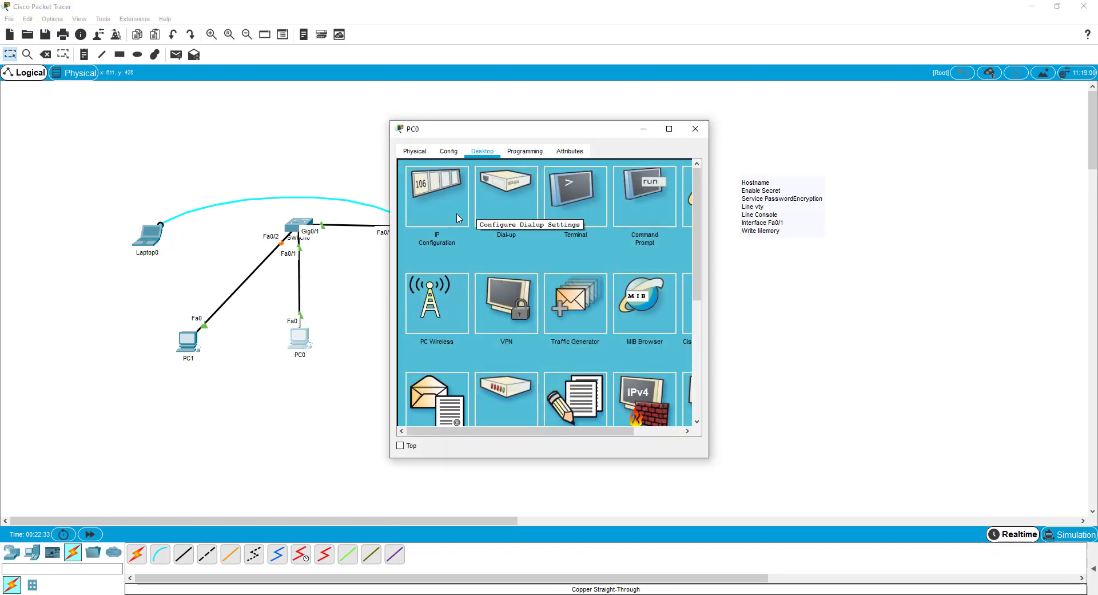
left_click(441, 207)
left_click(515, 245)
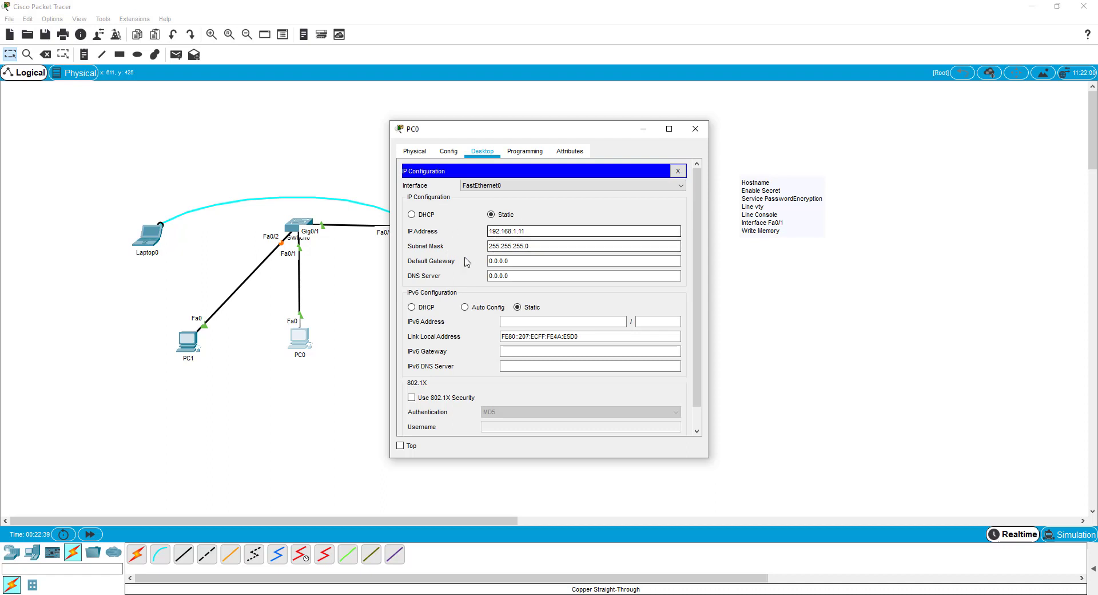
left_click(412, 214)
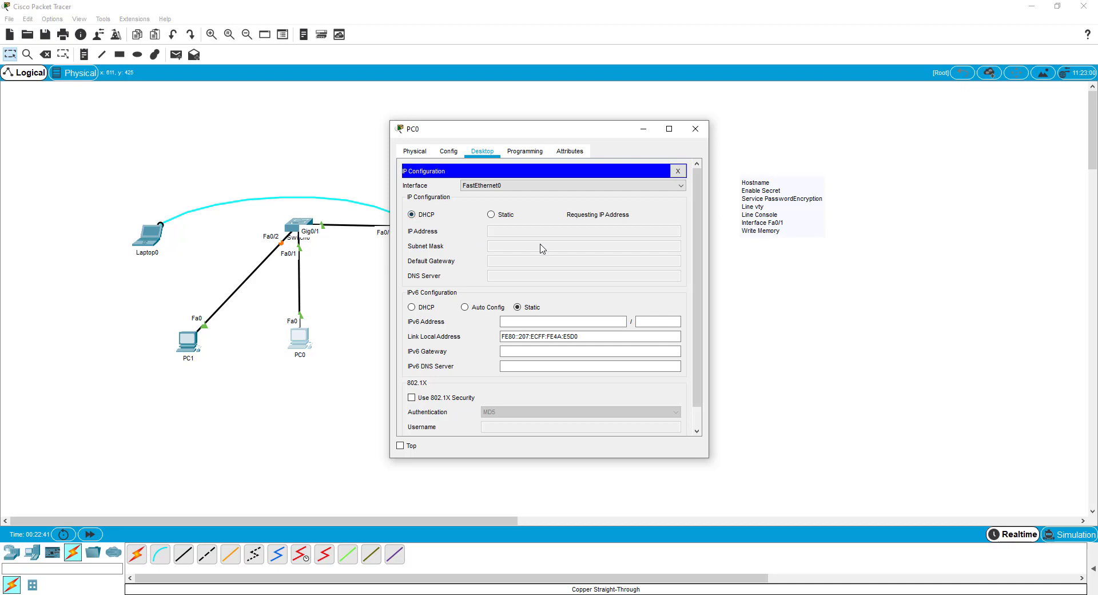
left_click_drag(595, 129, 936, 116)
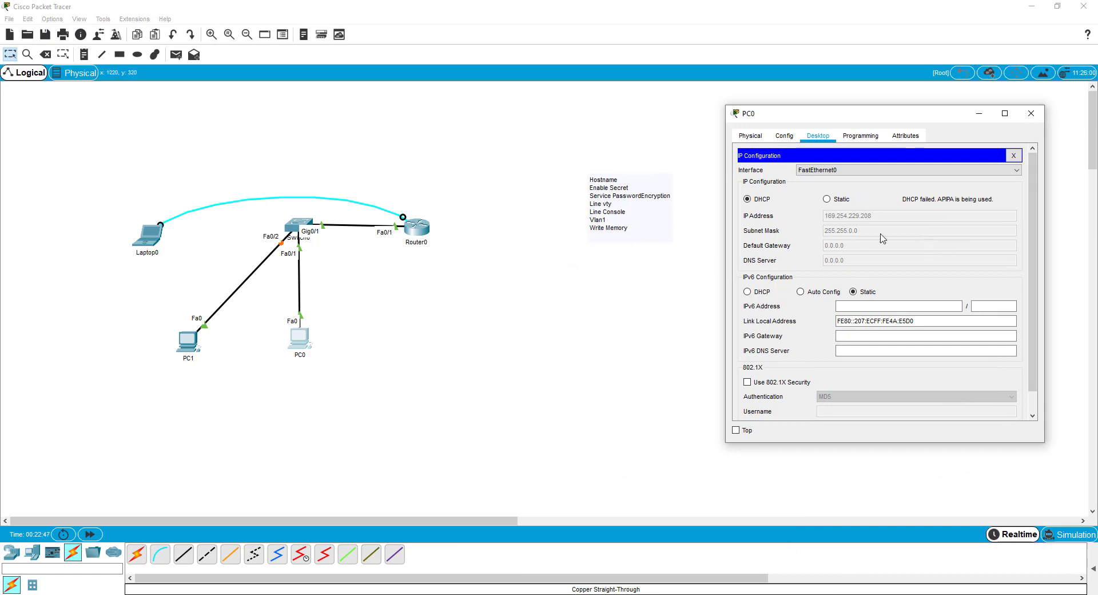
Open Router0's command line, list the ip dhcp options in global configuration mode, and begin an ip dhcp excluded-address command.
left_click(420, 235)
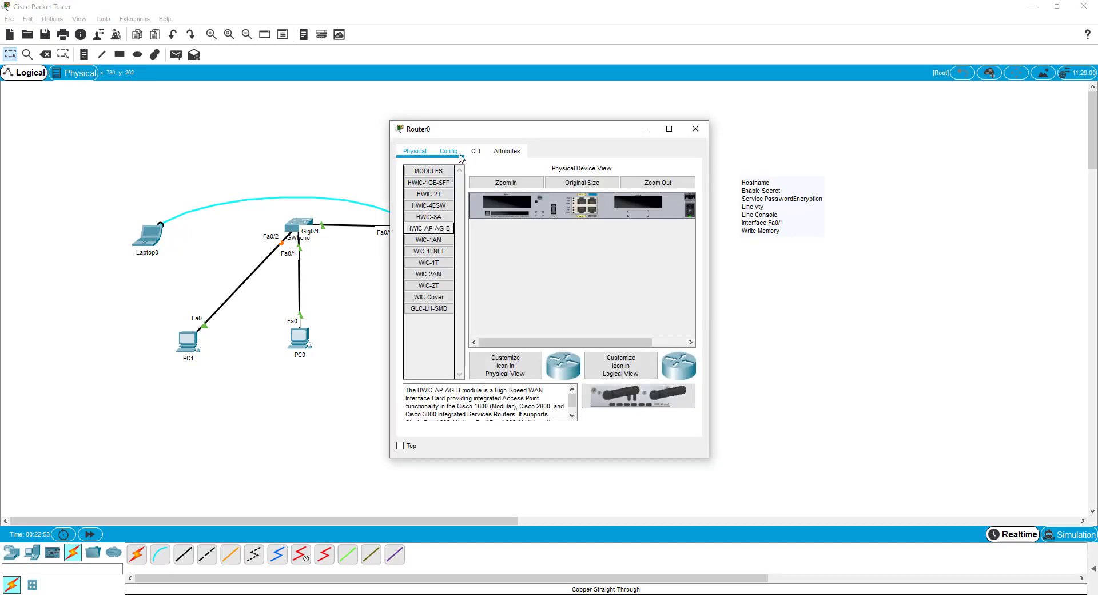
left_click(458, 154)
left_click(476, 152)
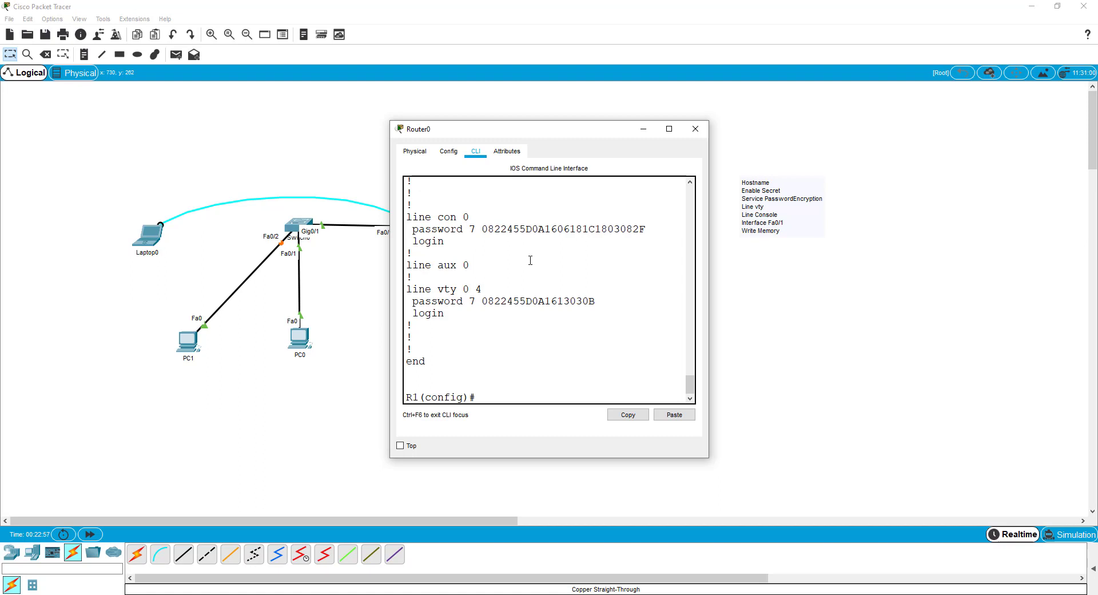
left_click(536, 370)
key("Return")
key("Return")
key("Return")
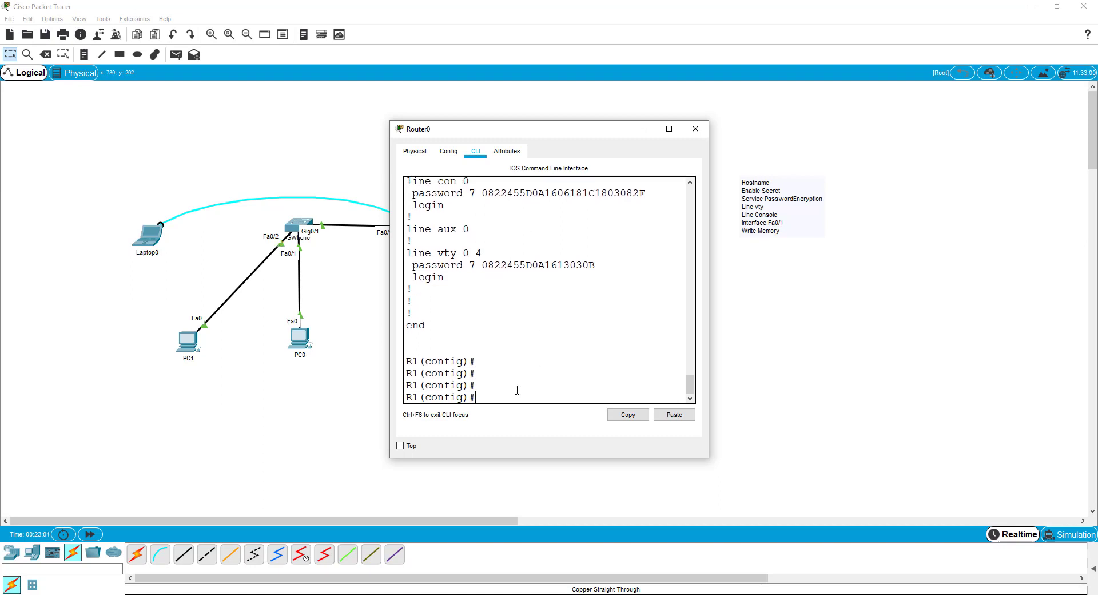
type("ip dhcp ?")
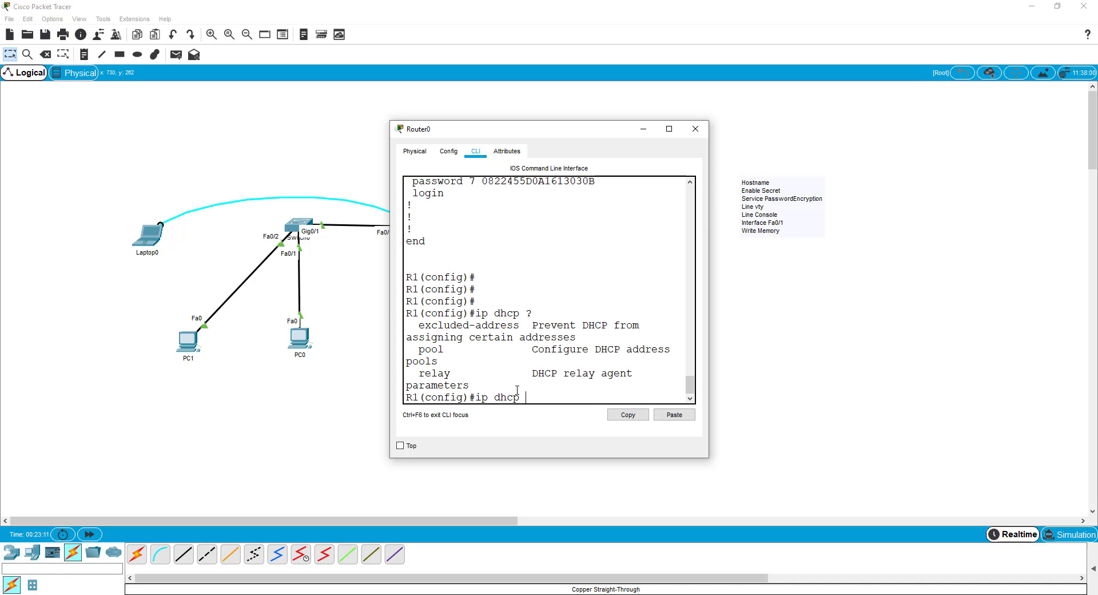
type(" ex")
key("Tab")
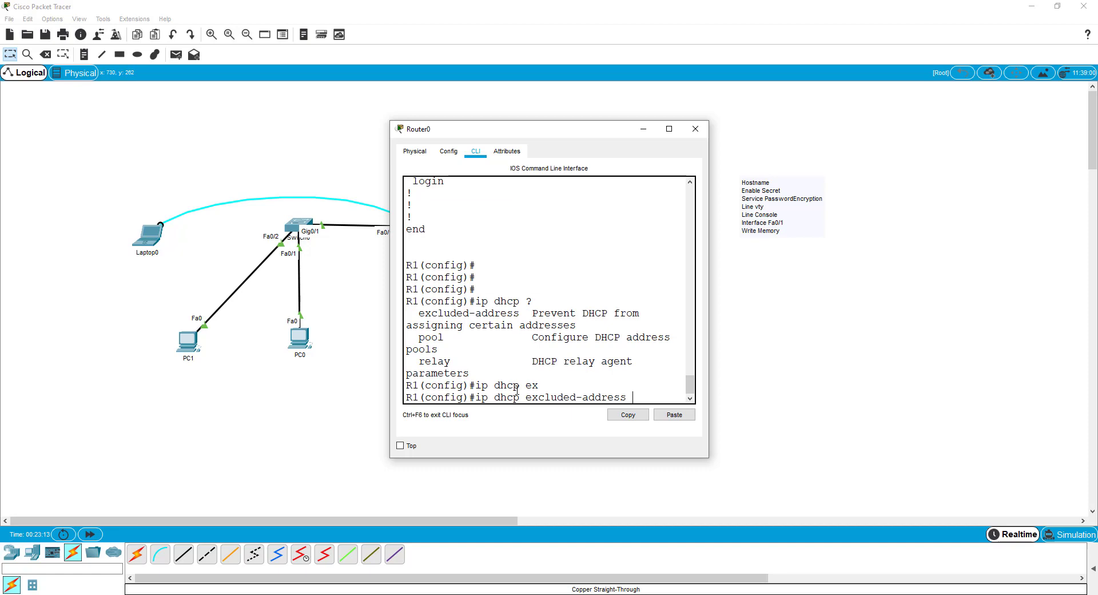
Close the router window and, in Laptop0's terminal, exclude addresses 192.168.1.1 through 192.168.1.10 from DHCP.
left_click_drag(710, 405, 980, 372)
left_click(966, 129)
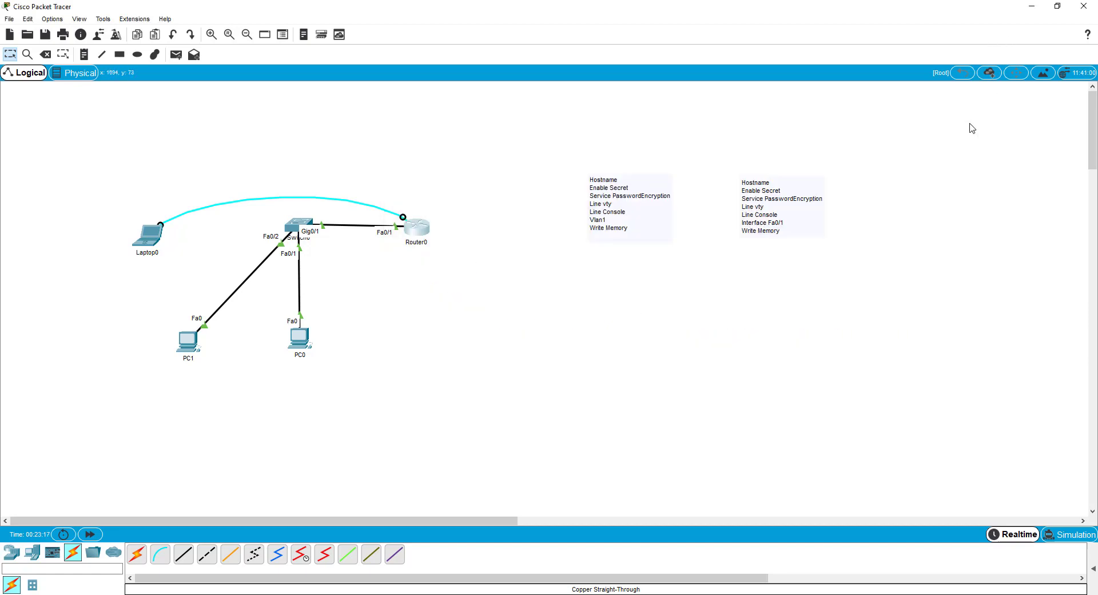
left_click(156, 243)
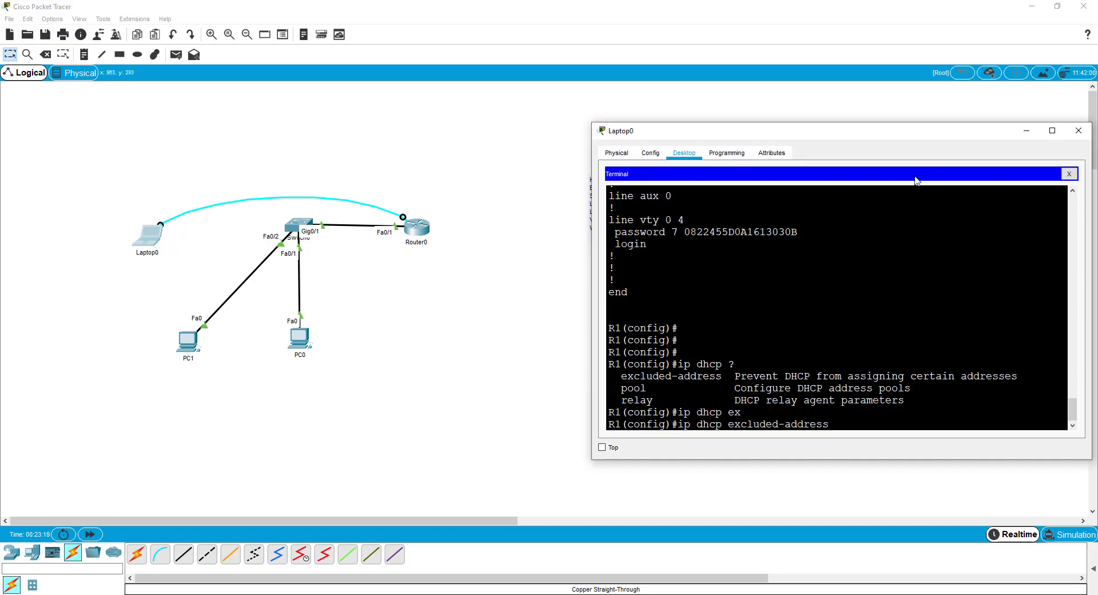
left_click_drag(876, 133, 598, 126)
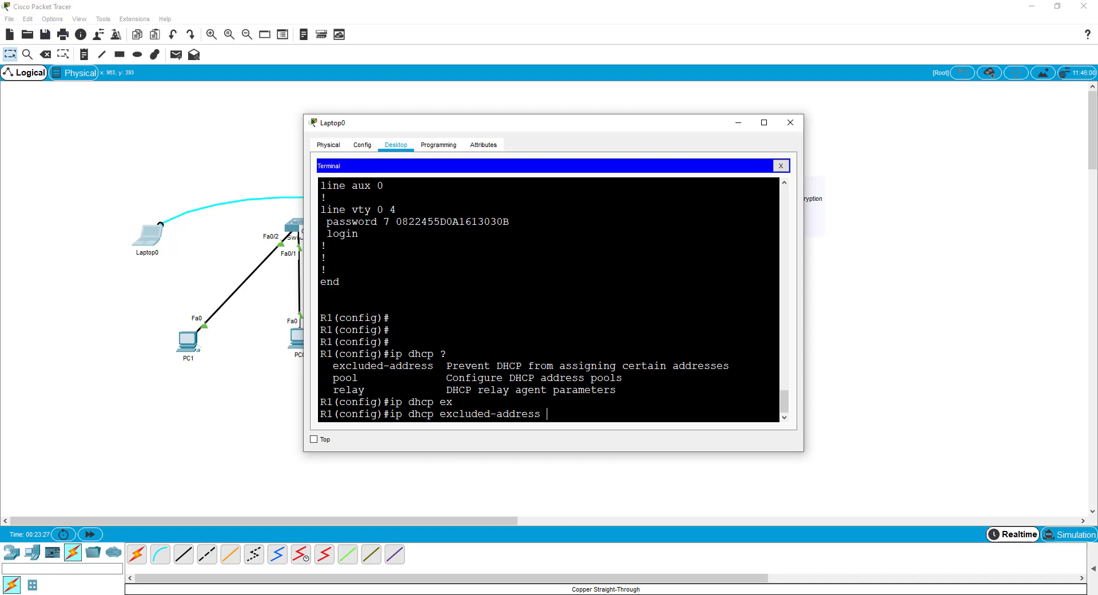
type("192.168.1.1 ?")
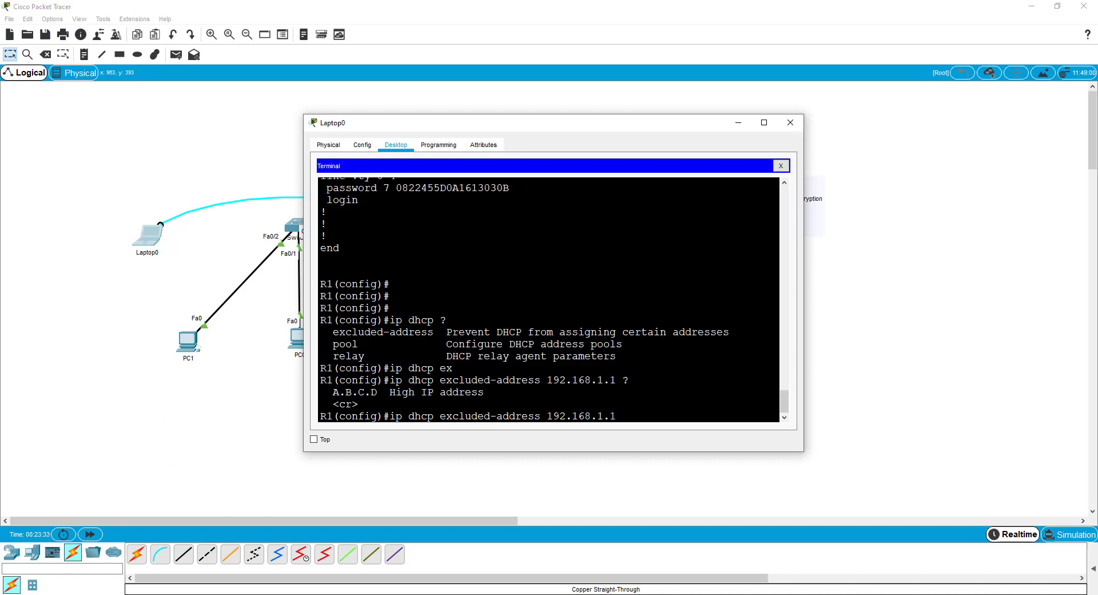
type("192.168.1.10")
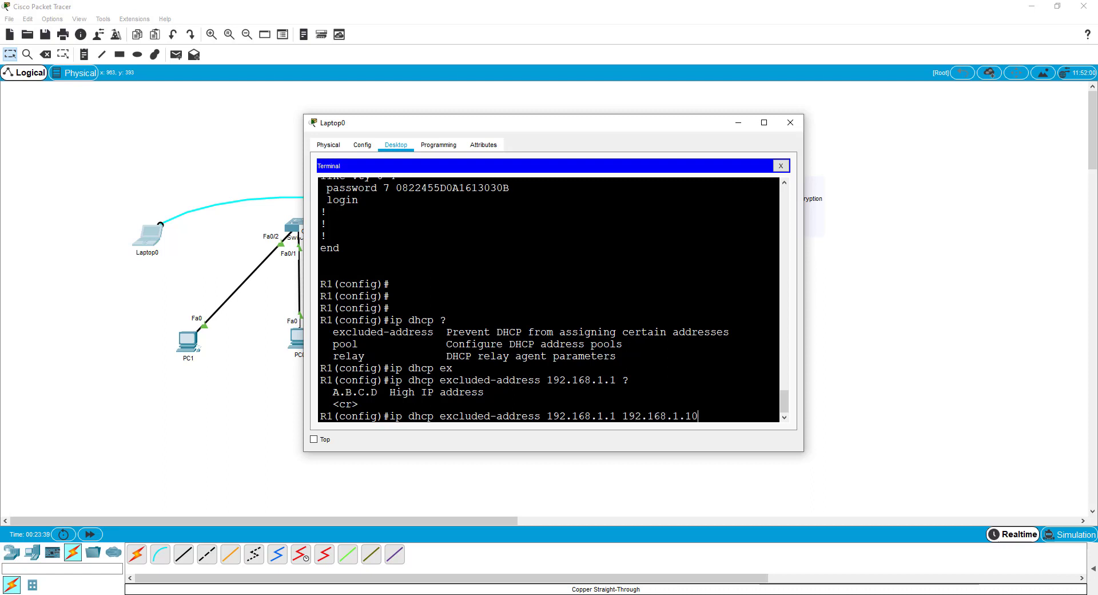
key("Return")
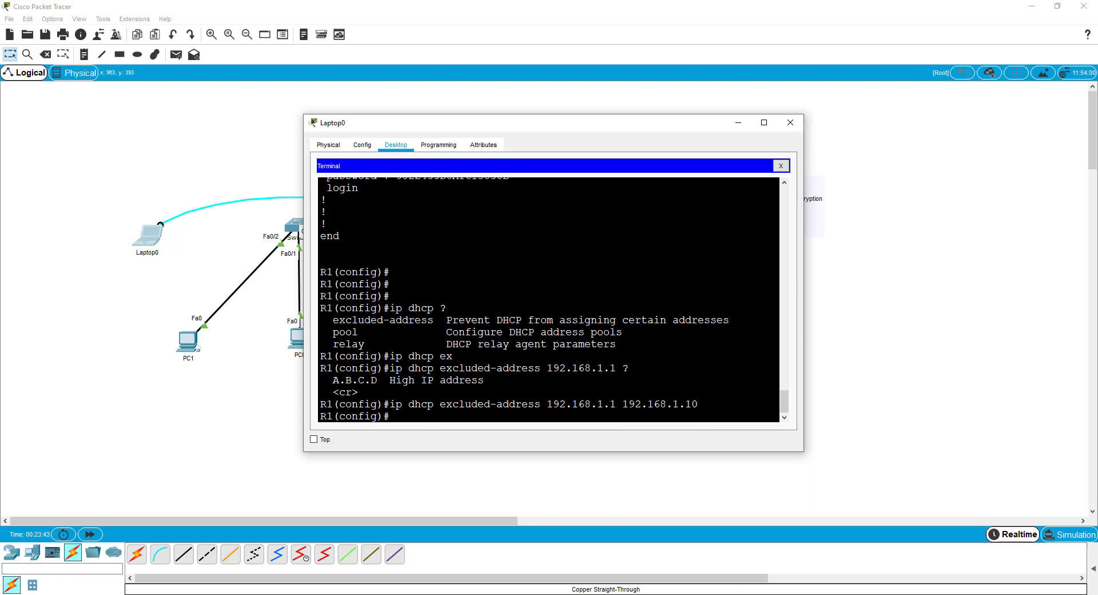
Create the DHCP pool NET1 with the ip dhcp pool command and enter its configuration mode.
key("Up")
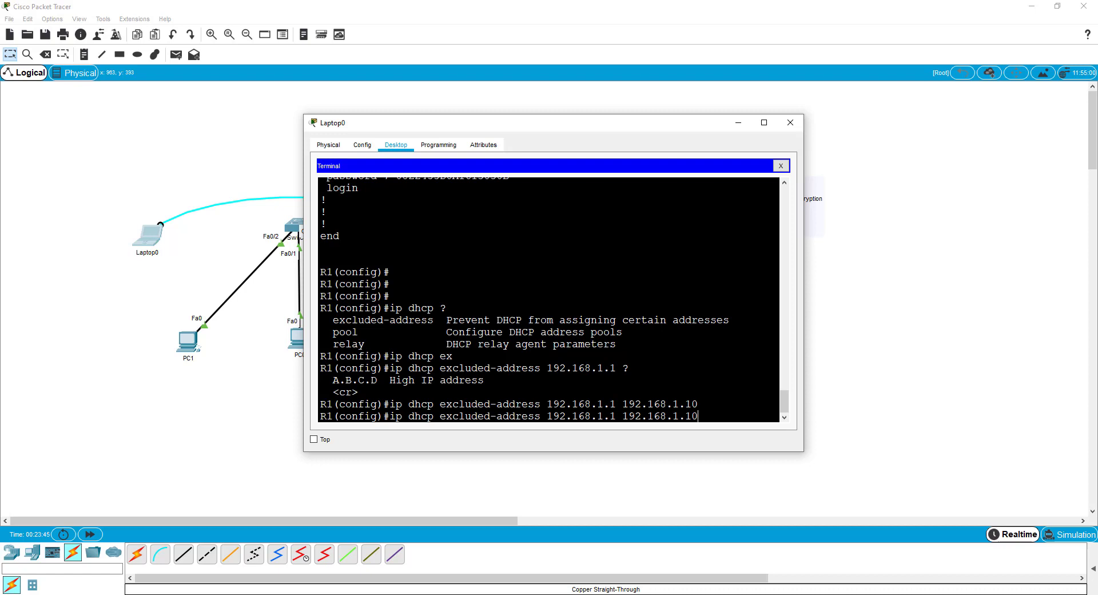
key("BackSpace")
key("BackSpace")
key("BackSpace")
key("BackSpace")
key("BackSpace")
key("BackSpace")
key("BackSpace")
key("BackSpace")
key("BackSpace")
key("BackSpace")
key("BackSpace")
key("BackSpace")
key("BackSpace")
key("BackSpace")
key("BackSpace")
key("BackSpace")
key("BackSpace")
key("BackSpace")
key("BackSpace")
key("BackSpace")
key("BackSpace")
key("BackSpace")
key("BackSpace")
key("BackSpace")
key("BackSpace")
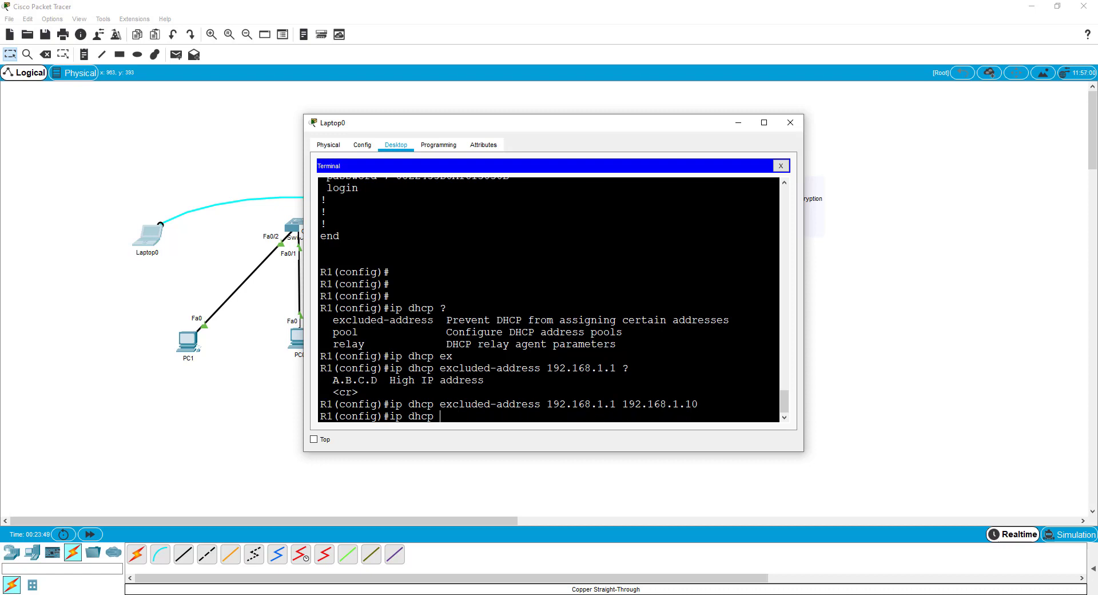
type("po")
key("Tab")
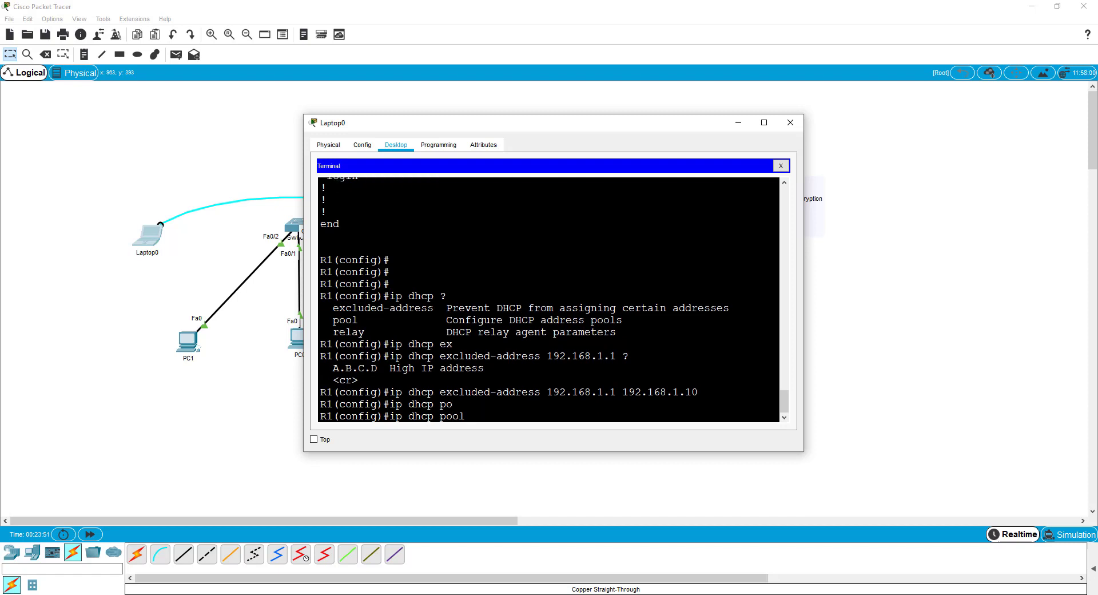
type("?")
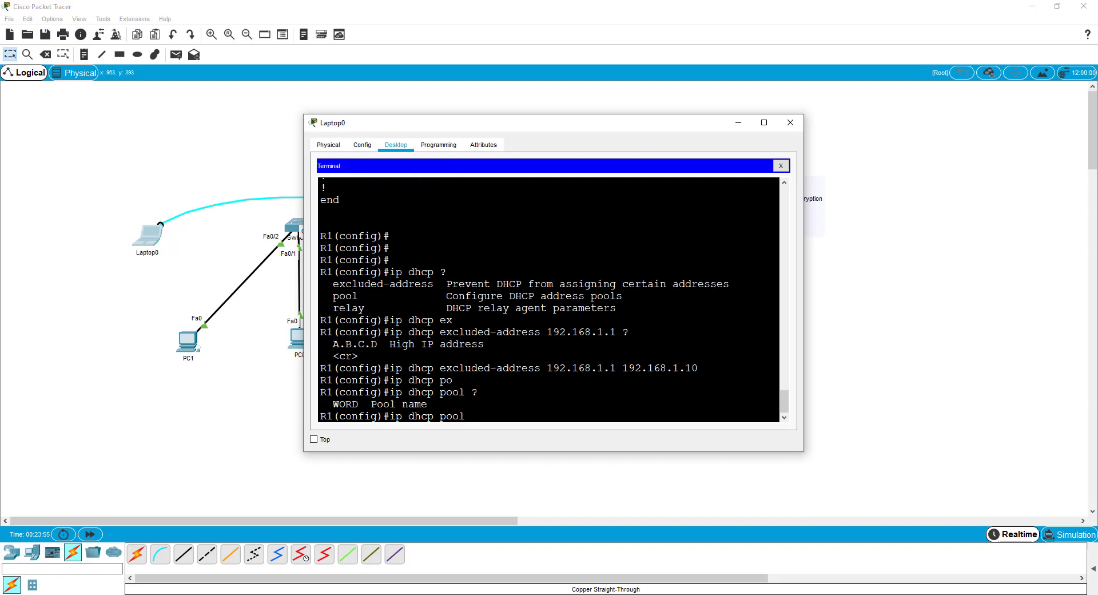
type("NET1 ?")
key("Return")
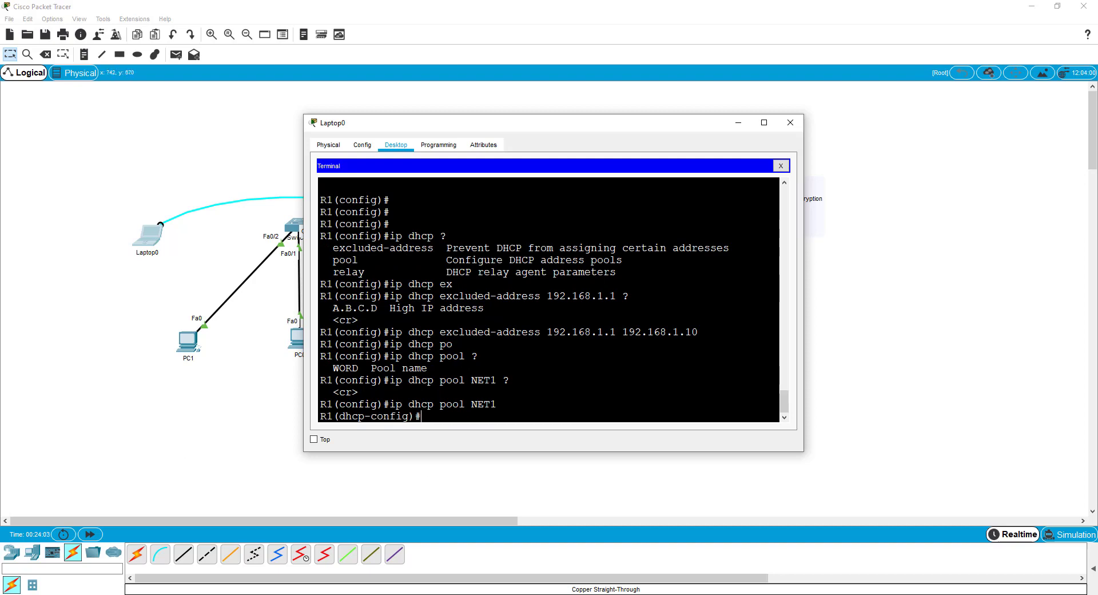
List the DHCP pool commands and set the pool's network to 192.168.1.0 with mask 255.255.255.0.
type("?")
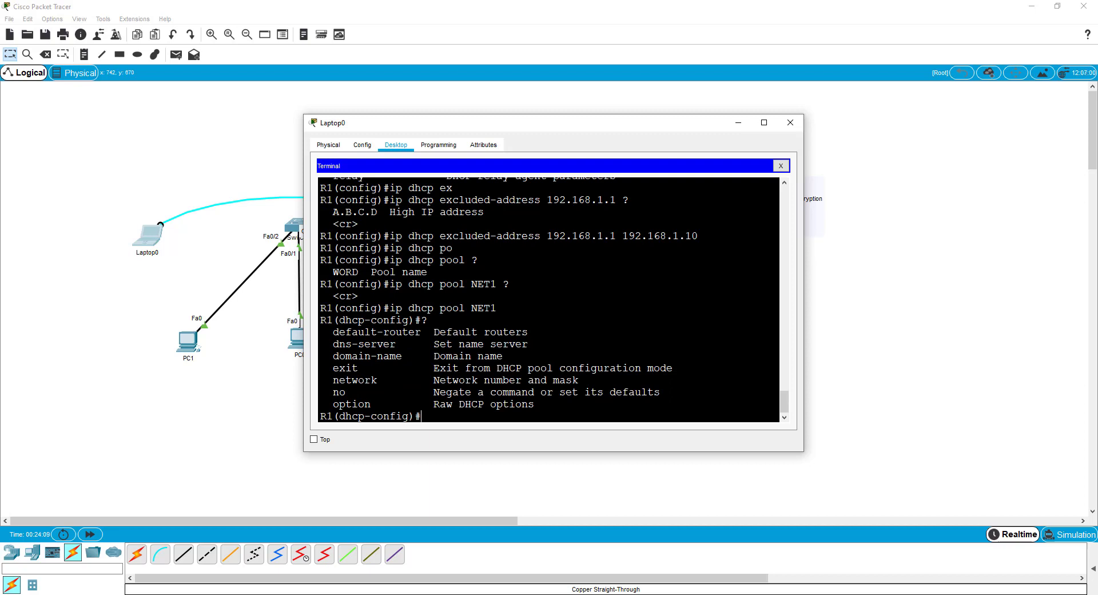
type("netw")
key("Tab")
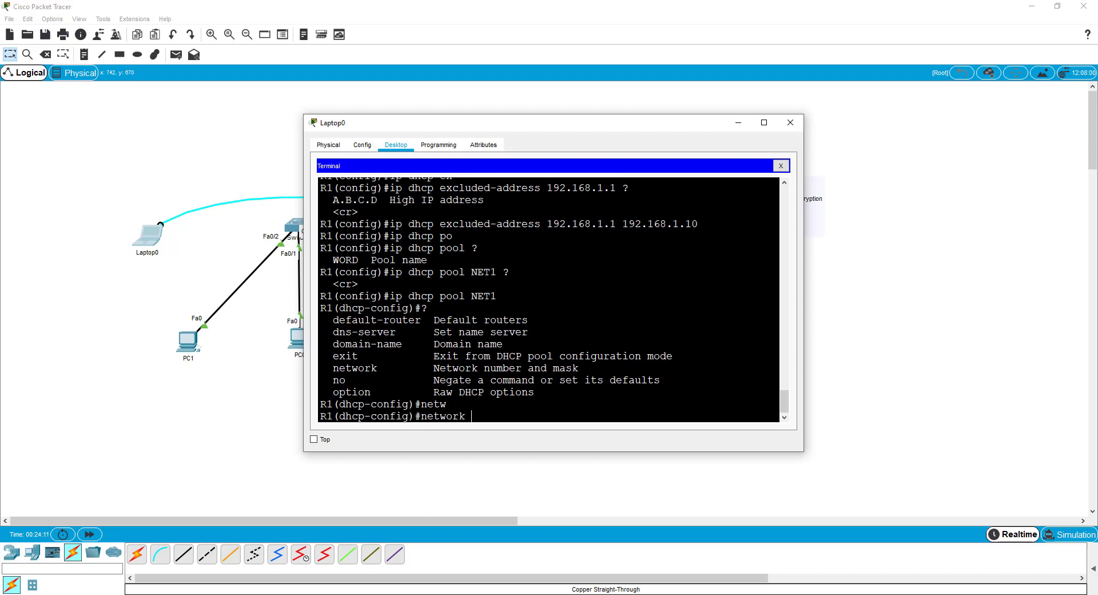
type("192.168.1.0 255.255.25")
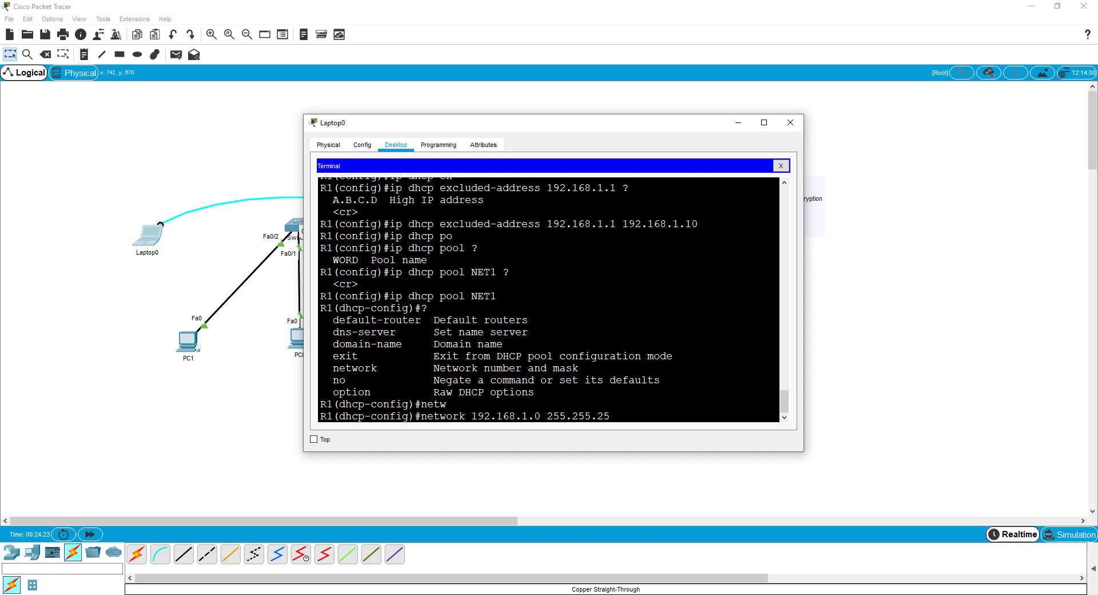
type("5.0")
key("Return")
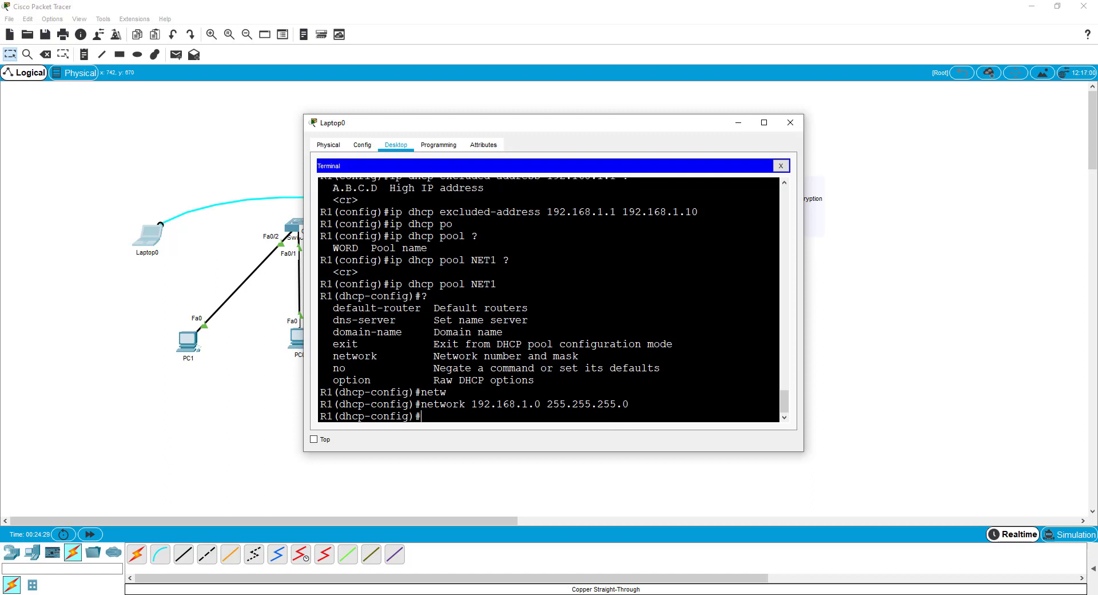
Set the DHCP pool's DNS server to 8.8.8.8 and its domain name to ciscolab.com.
type("dn")
key("Tab")
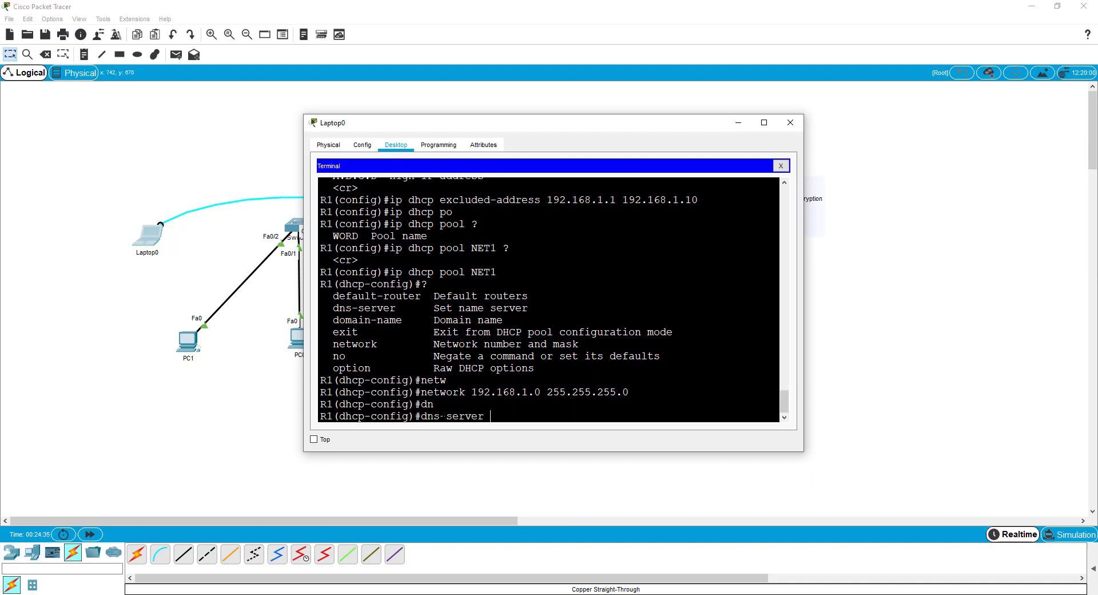
type("8.8.8.8")
key("Return")
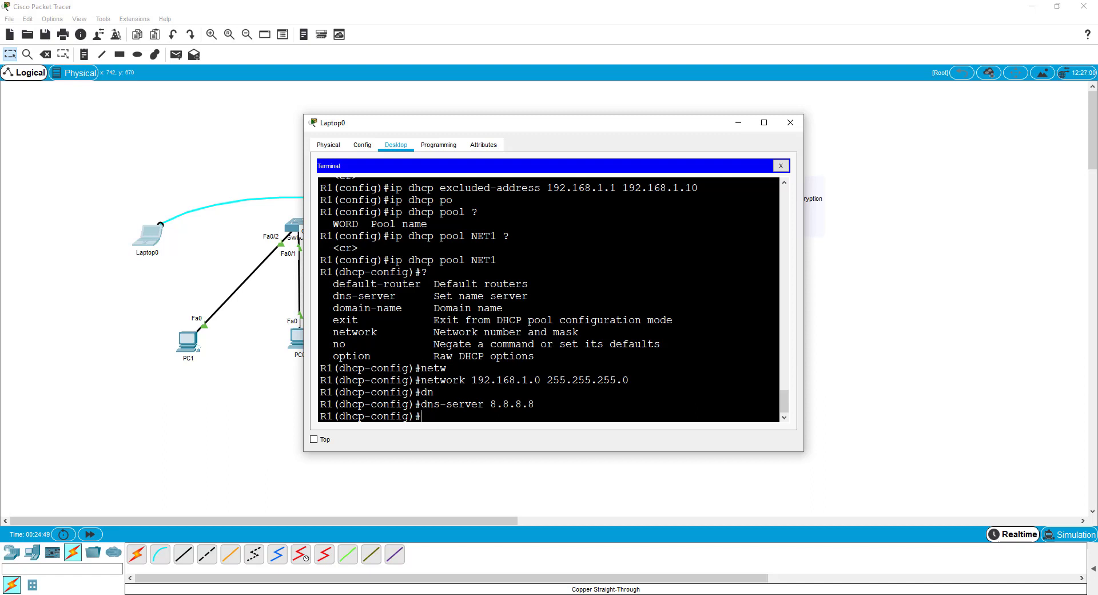
type("dom")
key("Tab")
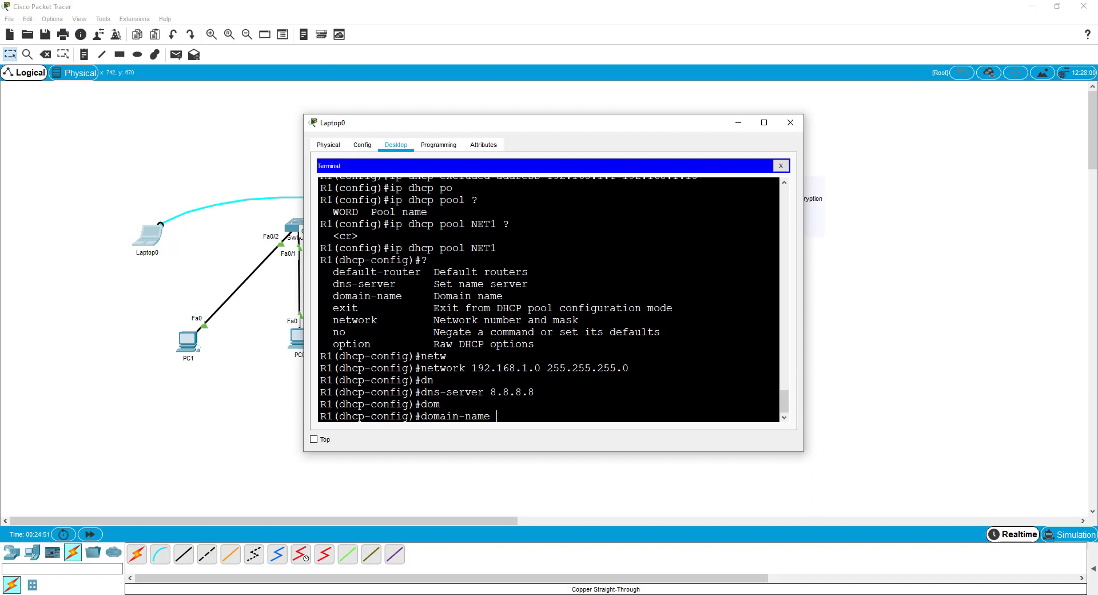
type("ciscolab.com")
key("Return")
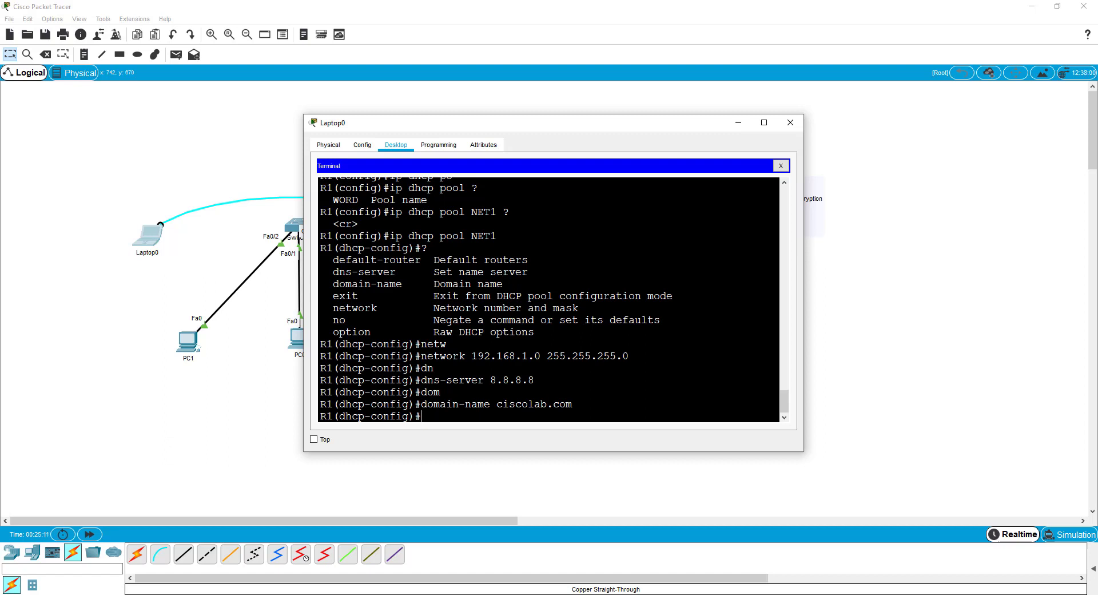
mouse_move(478, 356)
left_mouse_down()
mouse_move(535, 356)
mouse_move(472, 356)
left_mouse_up()
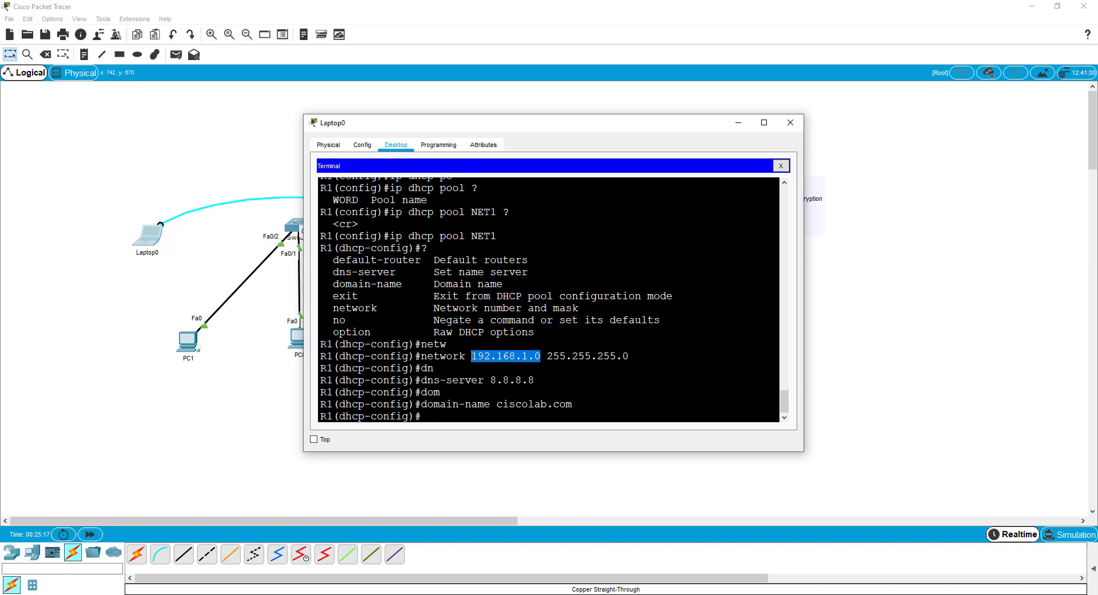
Set the DHCP pool's default router to 192.168.1.1, checking the FastEthernet0/1 address in the earlier configuration output.
left_click(502, 423)
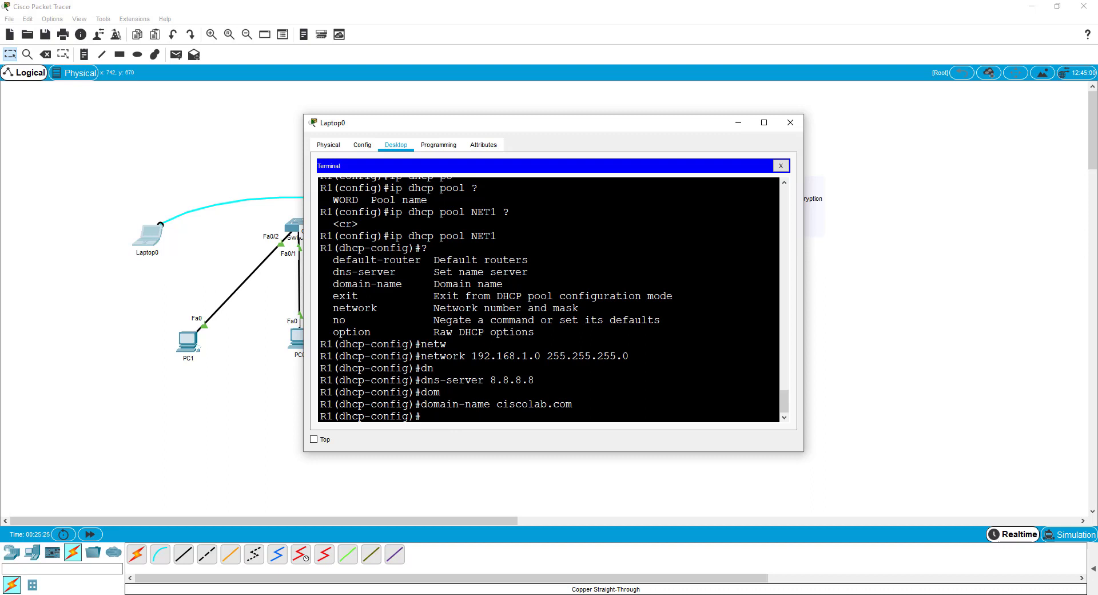
type("defaul")
key("Tab")
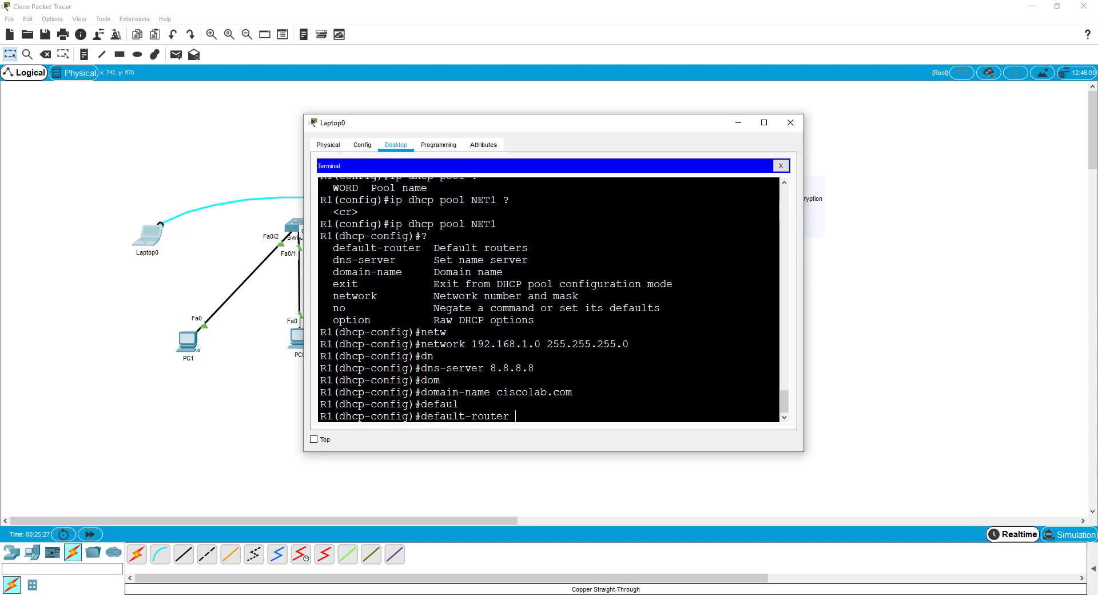
scroll(438, 417, "up", 15)
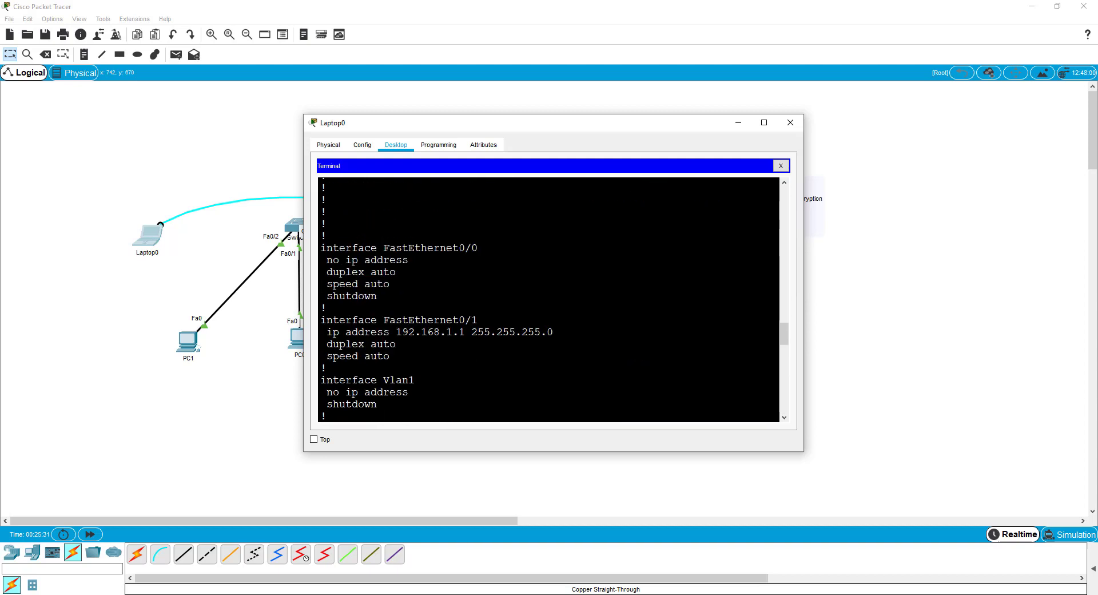
mouse_move(321, 320)
left_mouse_down()
mouse_move(515, 333)
mouse_move(327, 333)
left_mouse_up()
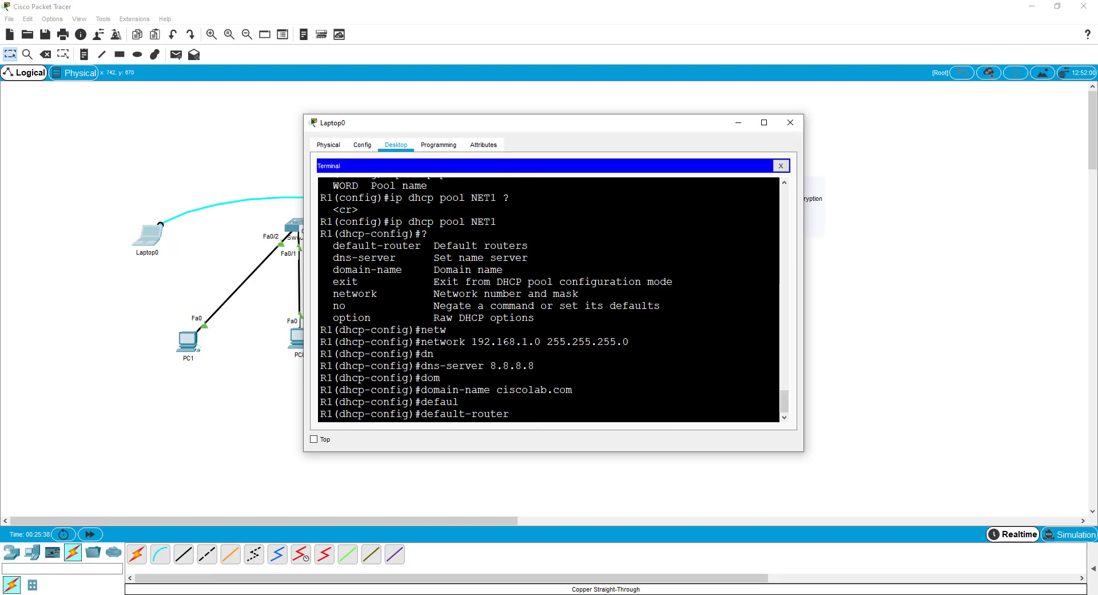
type("192.168.1.1")
left_click_drag(584, 413, 522, 413)
left_click_drag(629, 341, 447, 342)
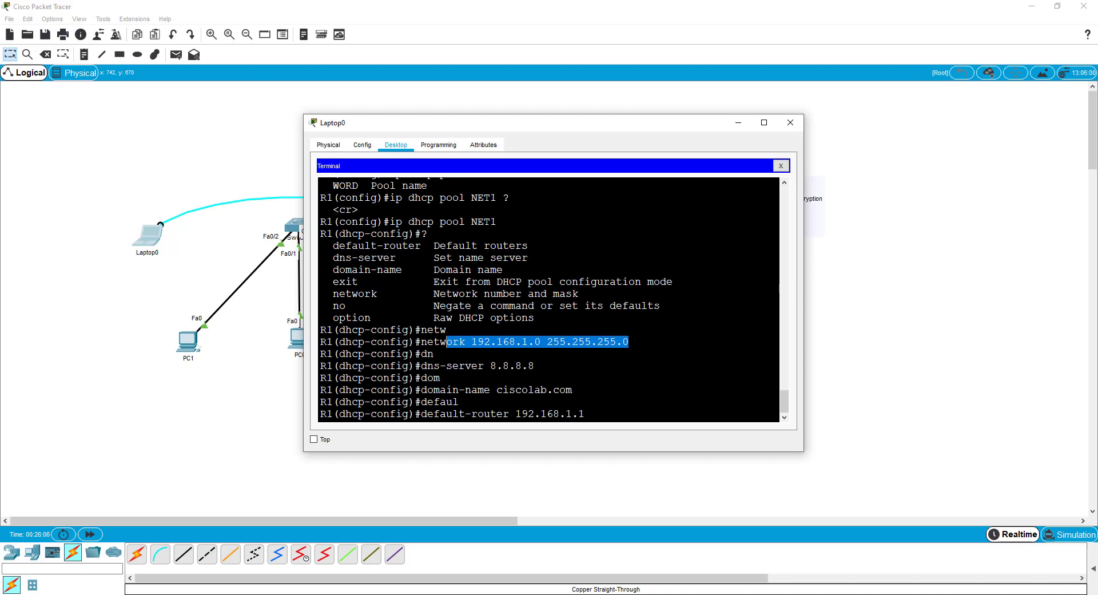
left_click(779, 288)
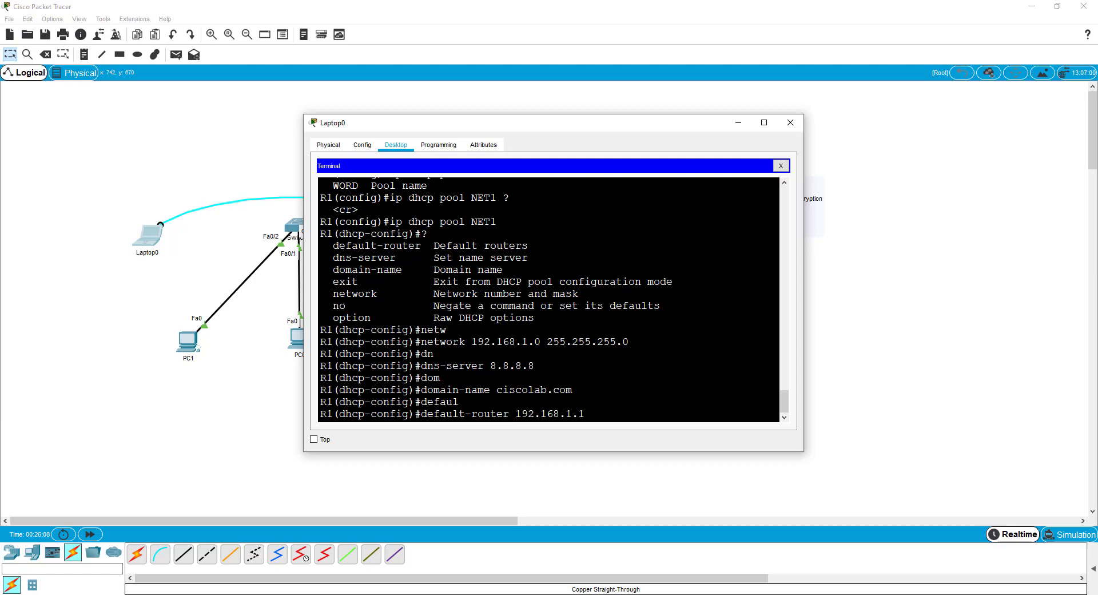
key("Return")
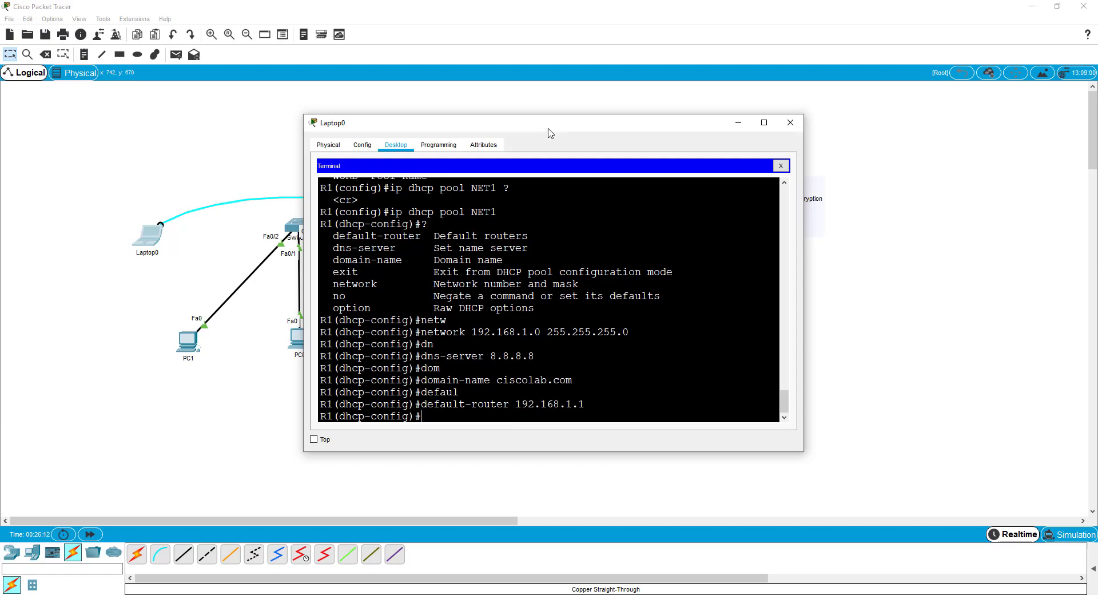
Move the Laptop0 terminal aside and switch PC1's IPv4 configuration on FastEthernet0 from static to DHCP.
left_click_drag(550, 132, 932, 109)
left_click(188, 355)
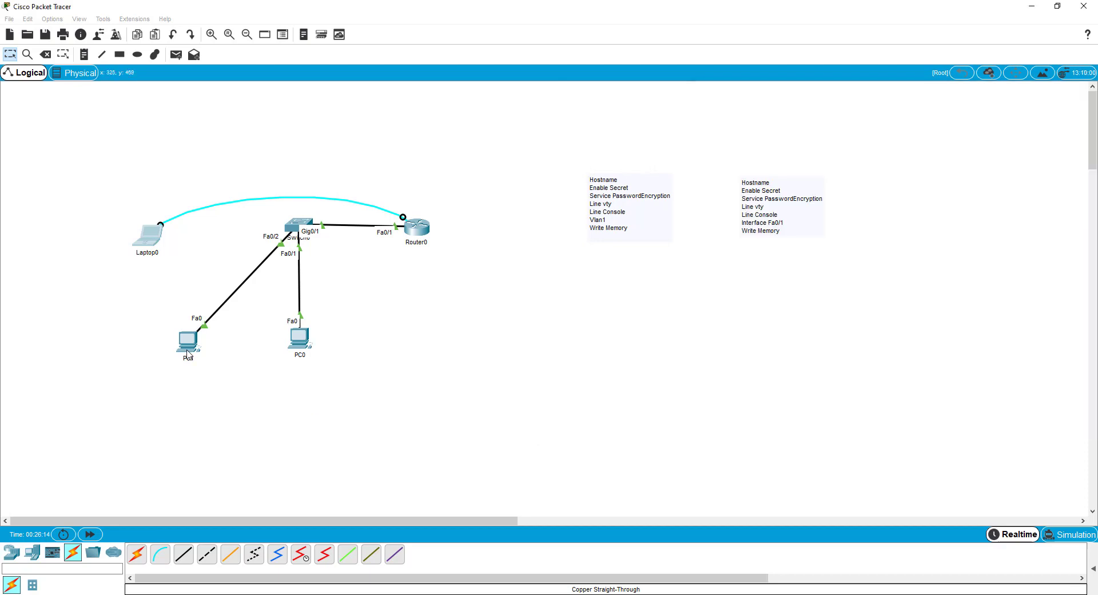
left_click(188, 353)
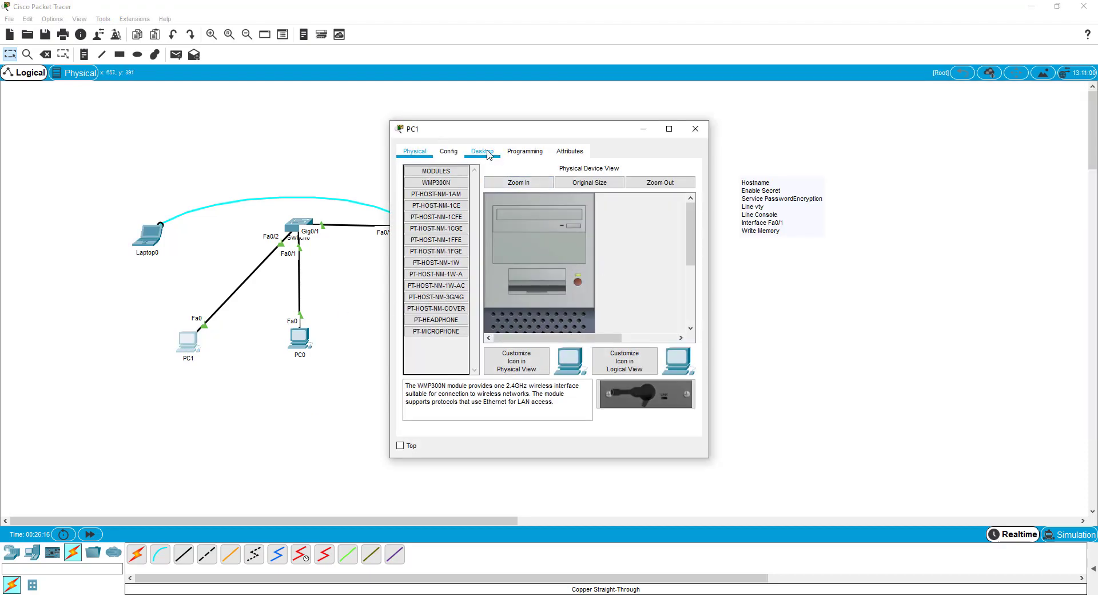
left_click(487, 154)
left_click(456, 196)
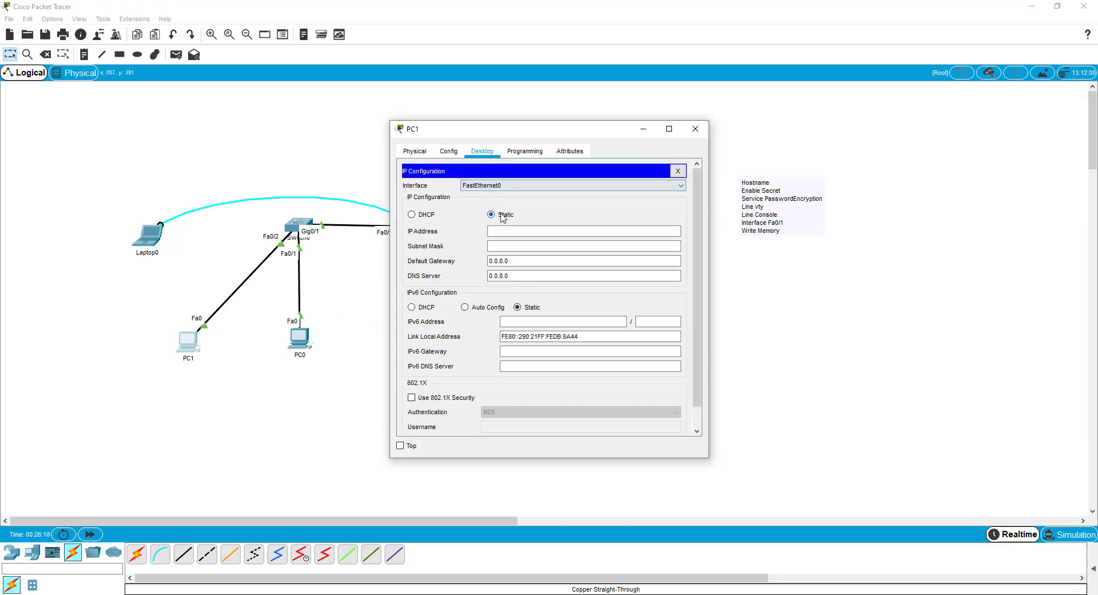
left_click(413, 216)
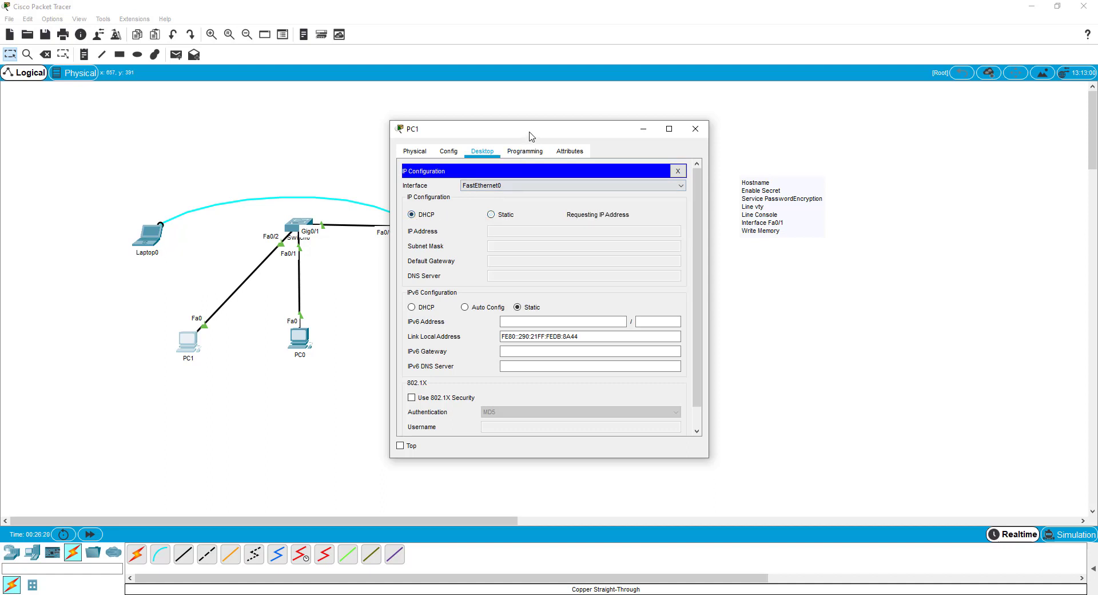
left_click_drag(530, 136, 151, 100)
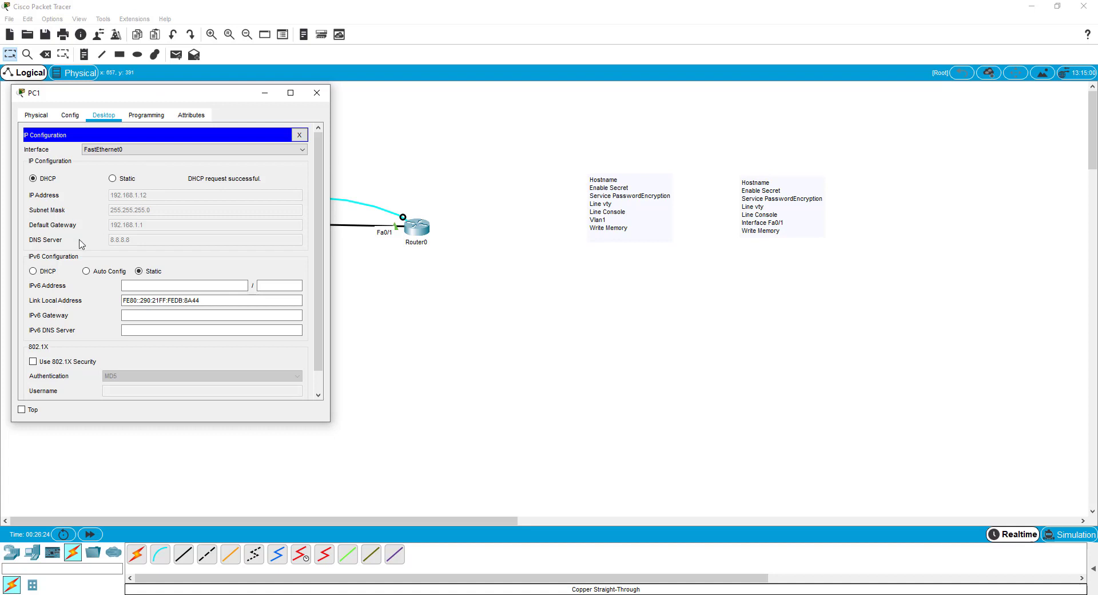
Examine PC0's IP configuration and bring the Laptop0 terminal back beside it.
left_click(353, 218)
left_click(312, 336)
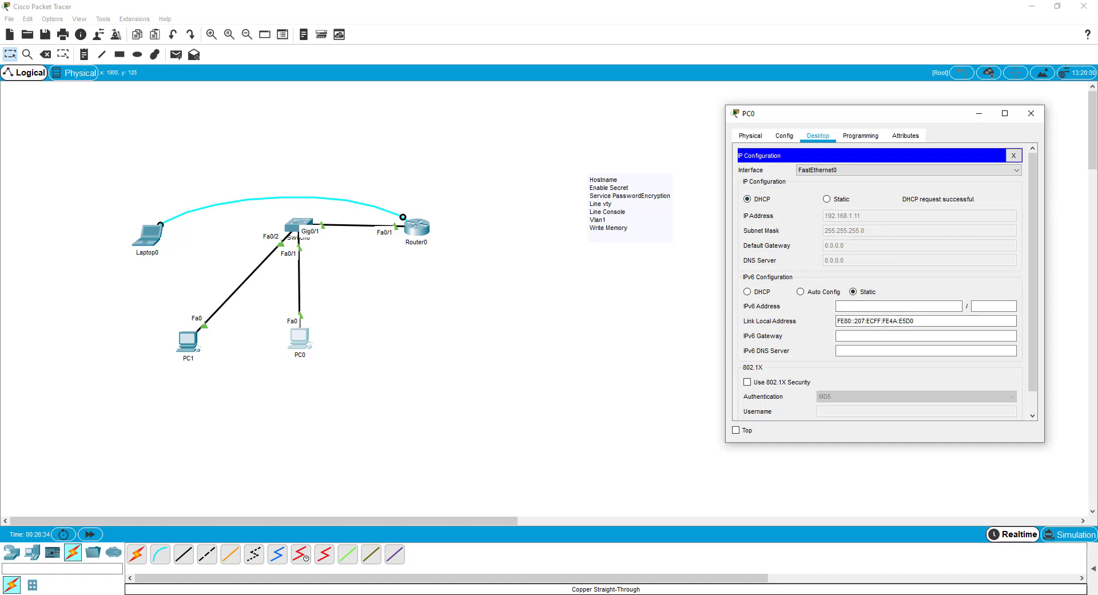
left_click_drag(1097, 90, 589, 129)
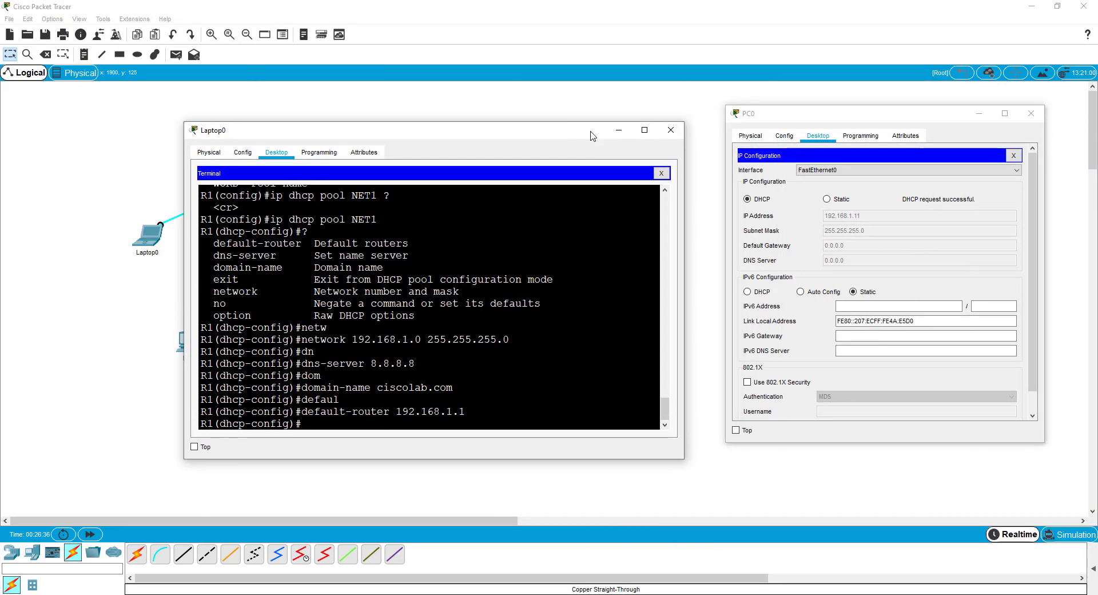